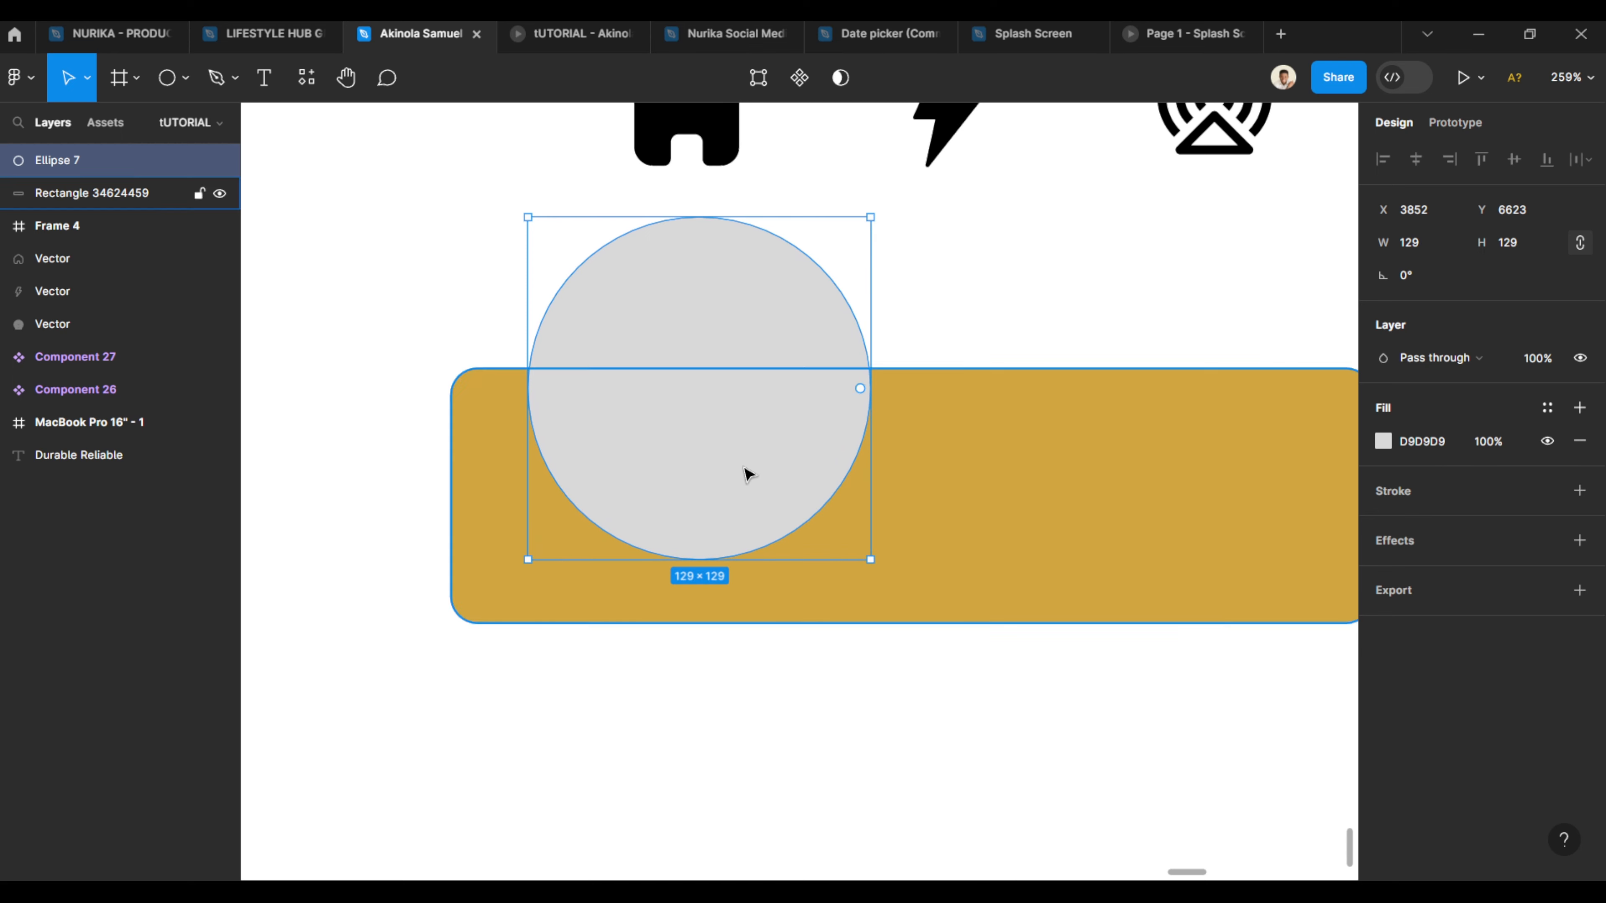
# - Move the grey circle slightly up over the bar's top edge and set its fill to FFFFFF
pyautogui.moveTo(745, 473); pyautogui.dragTo(734, 446)
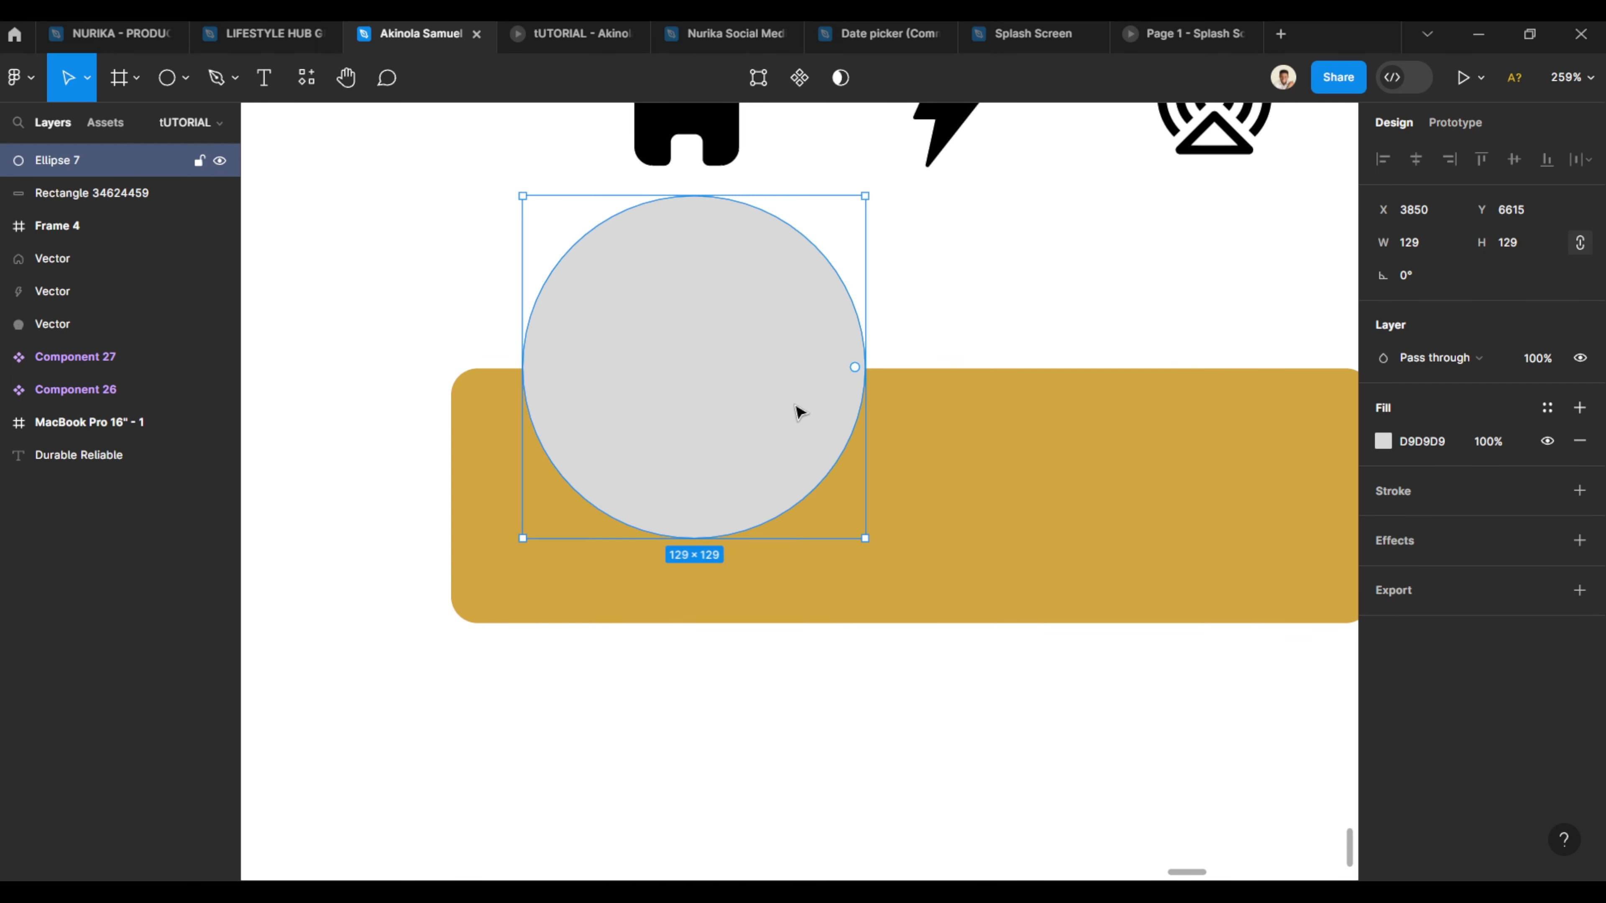
pyautogui.click(1383, 441)
pyautogui.moveTo(1220, 366); pyautogui.dragTo(983, 298)
pyautogui.click(982, 297)
# - Edit the circle's path, reshaping the left anchor's handle so the notch's left side curves inward
pyautogui.doubleClick(750, 350)
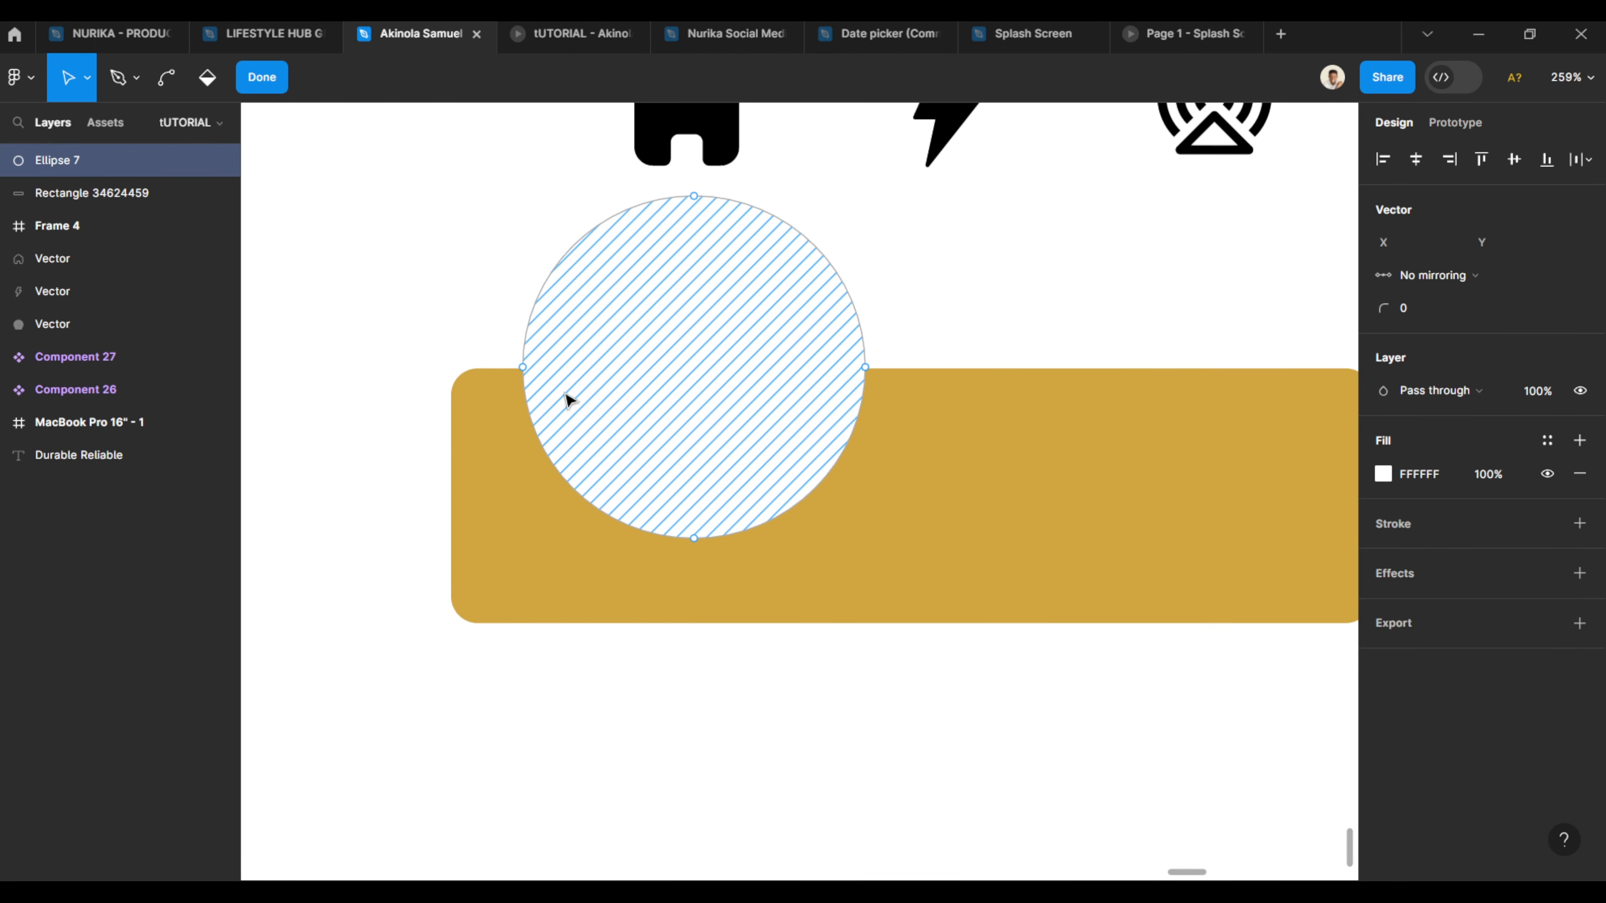
pyautogui.click(524, 368)
pyautogui.keyDown('ctrl'); pyautogui.scroll(5, 601, 482); pyautogui.keyUp('ctrl')
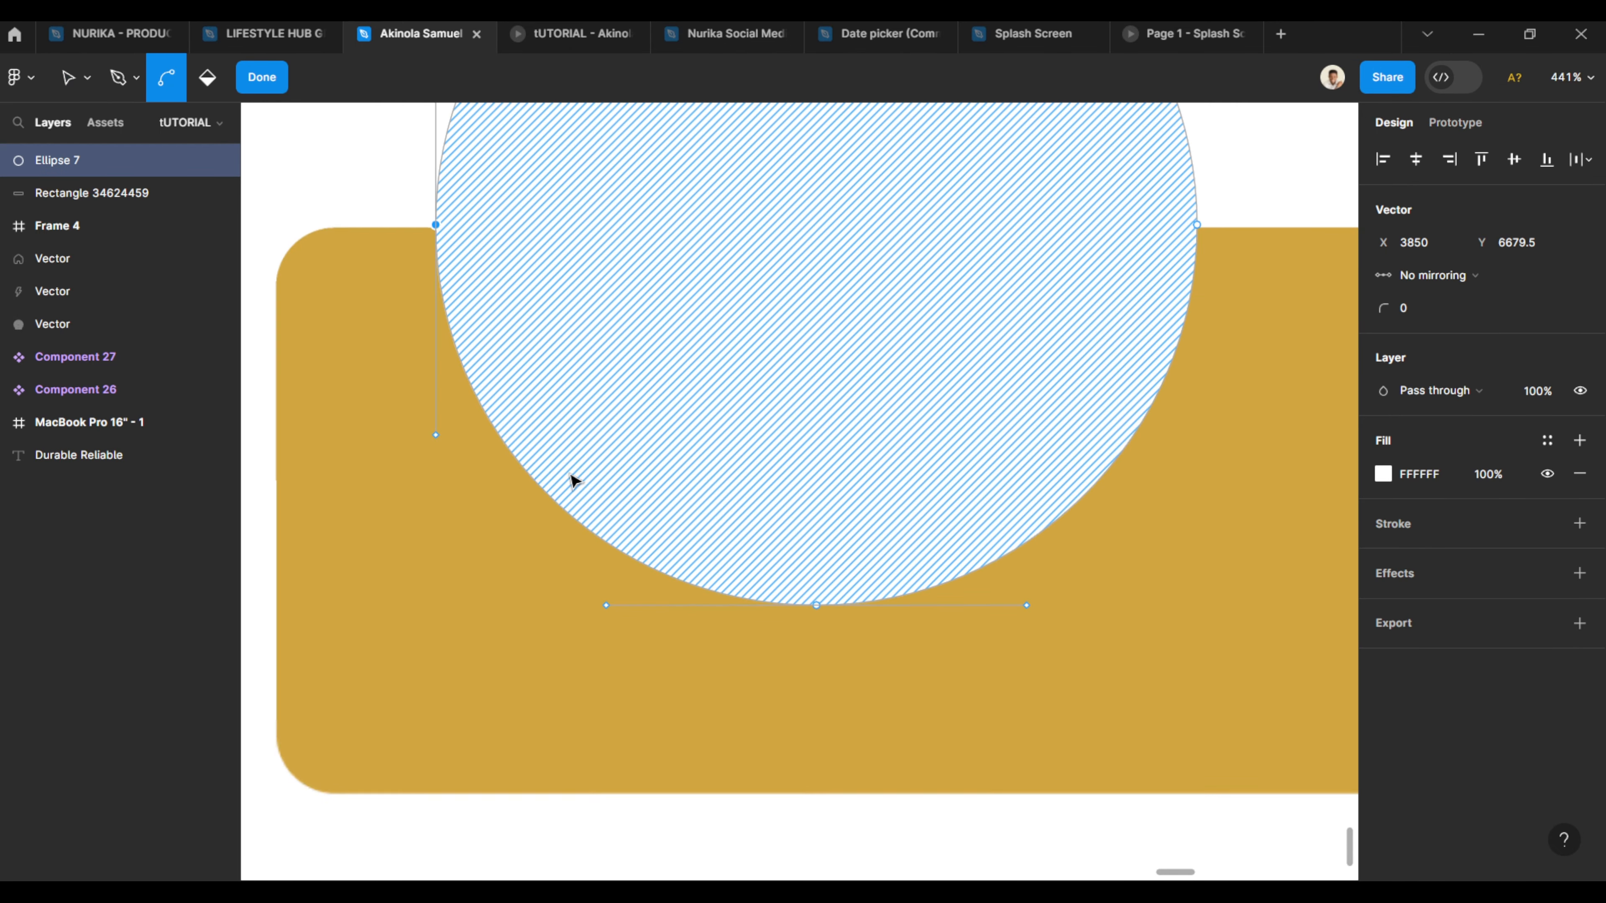
pyautogui.moveTo(437, 444); pyautogui.dragTo(573, 368)
pyautogui.press('ctrl')
pyautogui.hotkey('ctrl', 'z')
pyautogui.keyDown('ctrl'); pyautogui.scroll(-5, 568, 387); pyautogui.keyUp('ctrl')
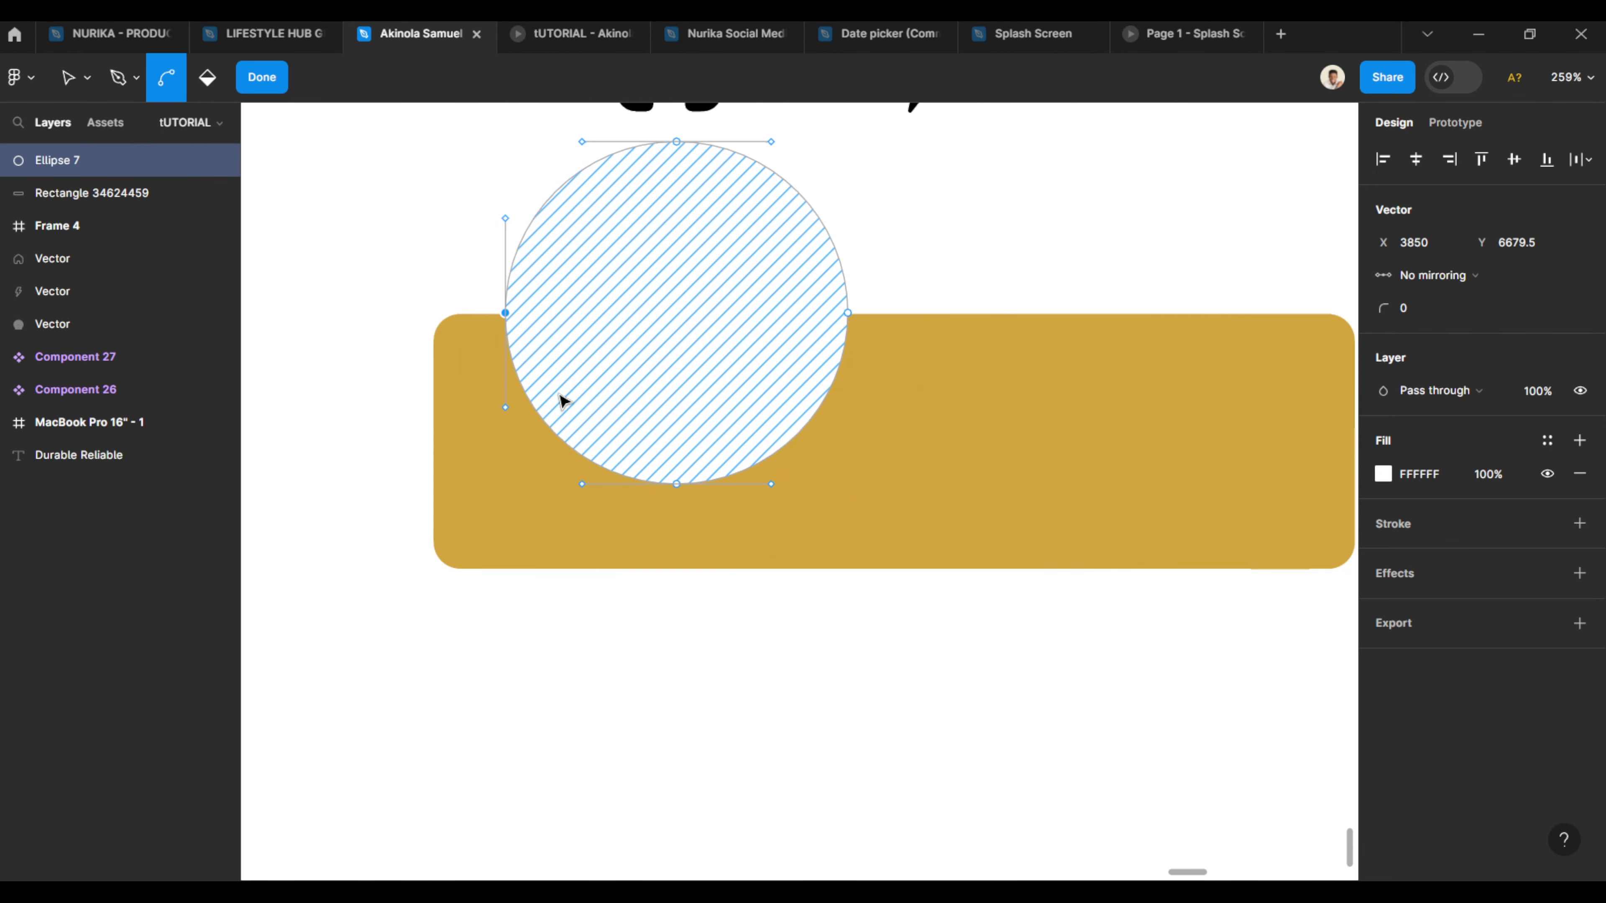
pyautogui.keyDown('ctrl'); pyautogui.scroll(2, 524, 425); pyautogui.keyUp('ctrl')
pyautogui.moveTo(497, 404); pyautogui.dragTo(547, 383)
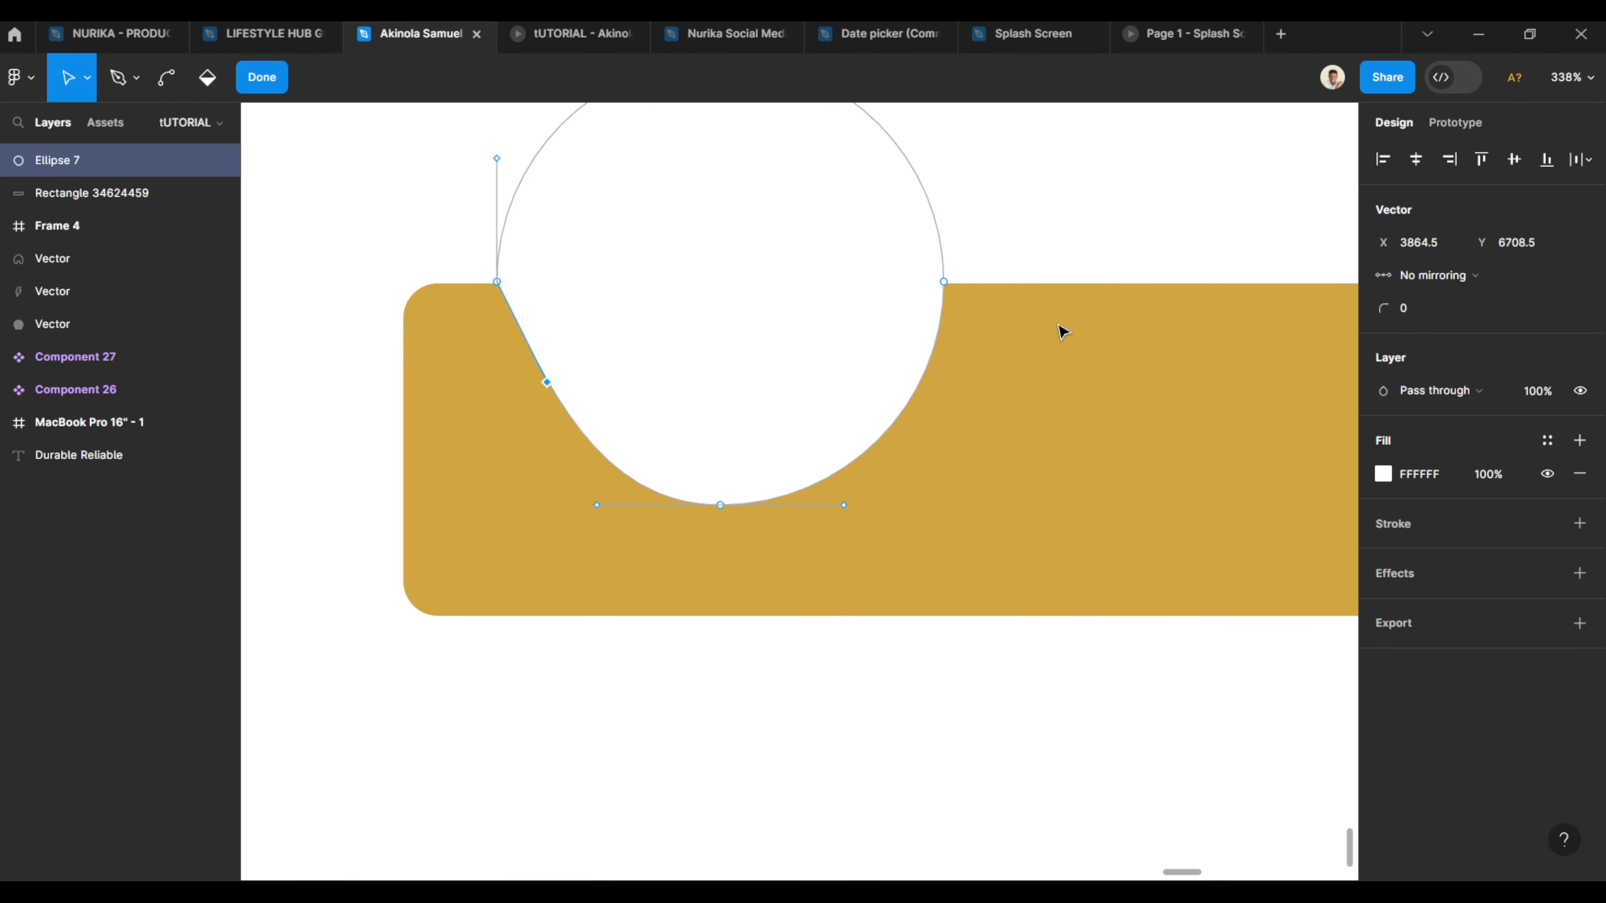
# - Pull the top-right and top-left anchors' handles horizontally inward to smooth the notch's upper edges
pyautogui.click(943, 283)
pyautogui.moveTo(945, 405); pyautogui.dragTo(852, 283)
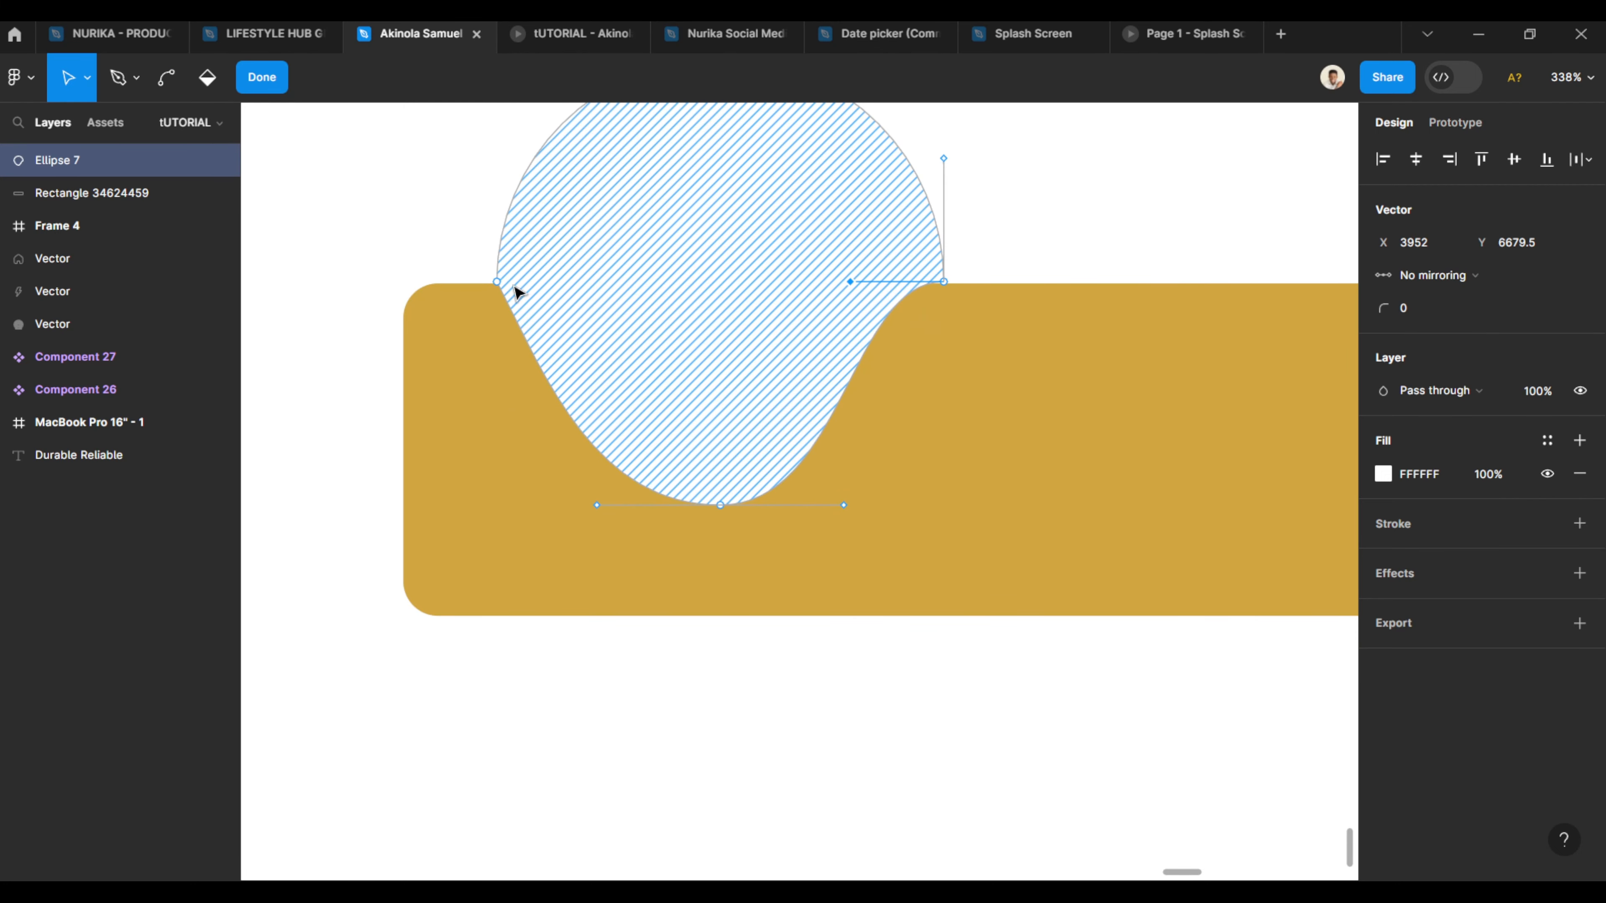
pyautogui.click(498, 283)
pyautogui.moveTo(547, 383); pyautogui.dragTo(595, 282)
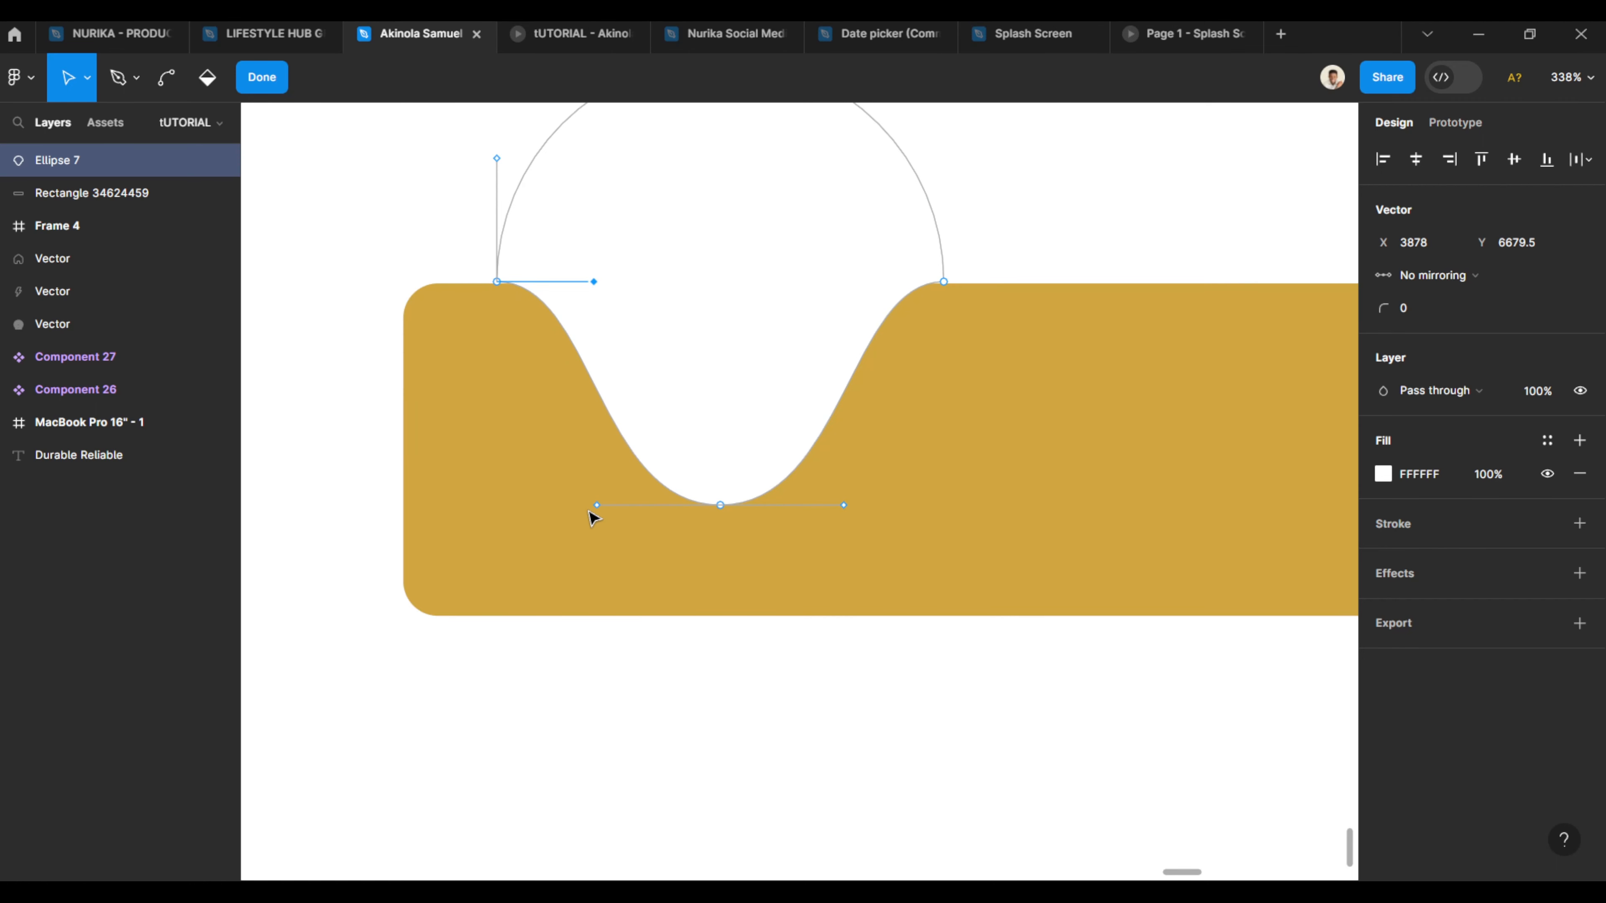
# - Extend the bottom anchor's handles outward to widen the notch's base and finish path editing
pyautogui.moveTo(597, 505); pyautogui.dragTo(493, 509)
pyautogui.moveTo(844, 505); pyautogui.dragTo(940, 506)
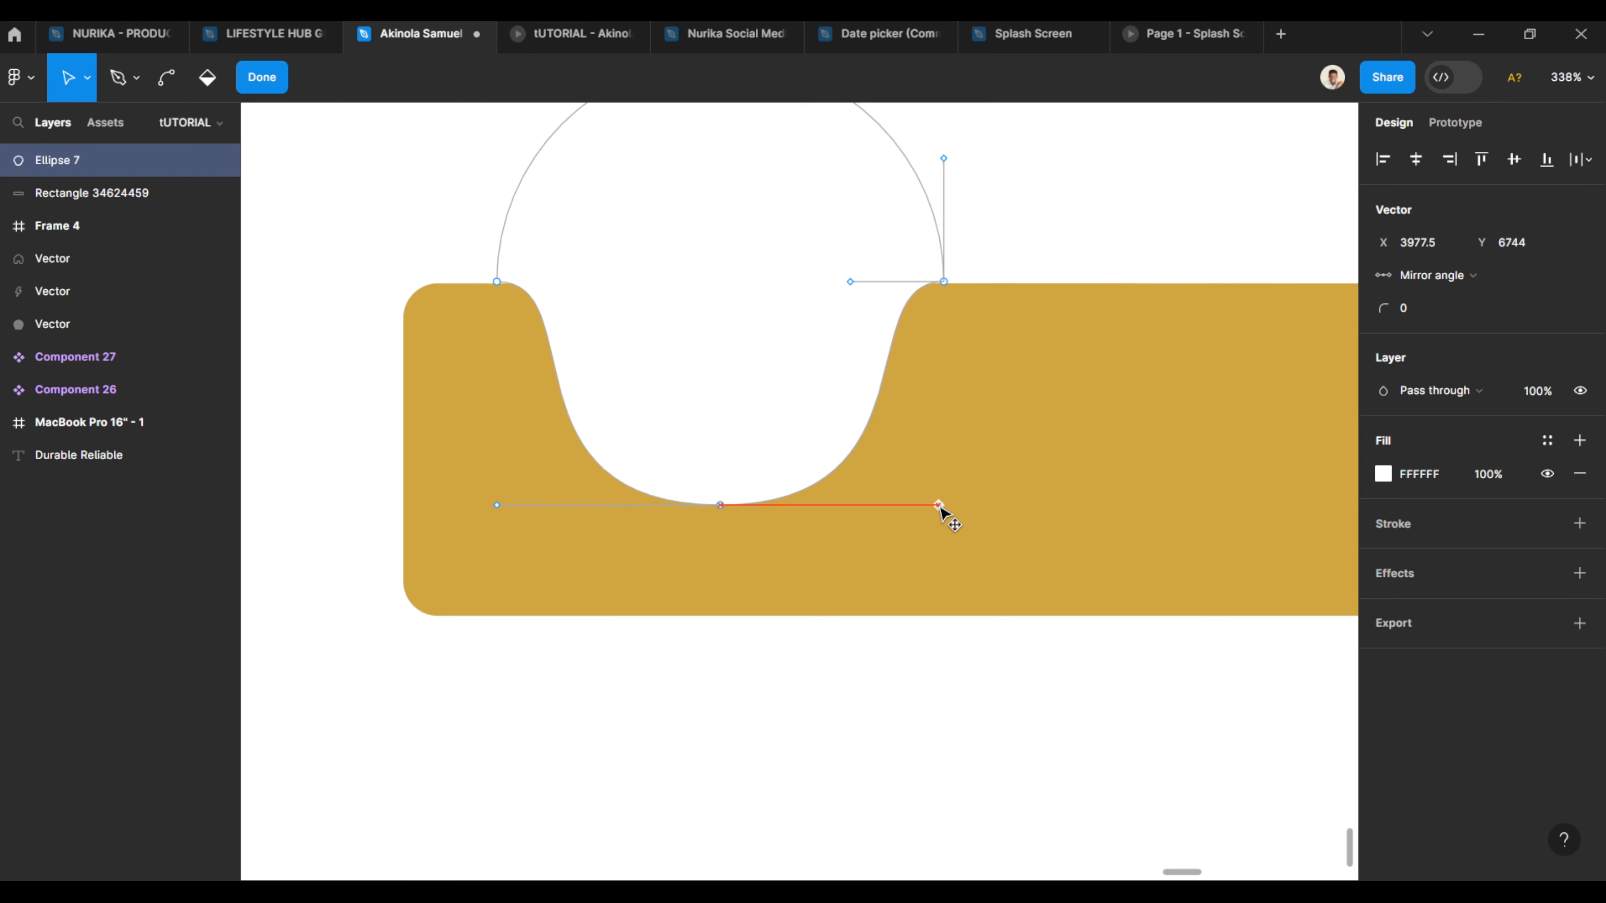
pyautogui.click(382, 217)
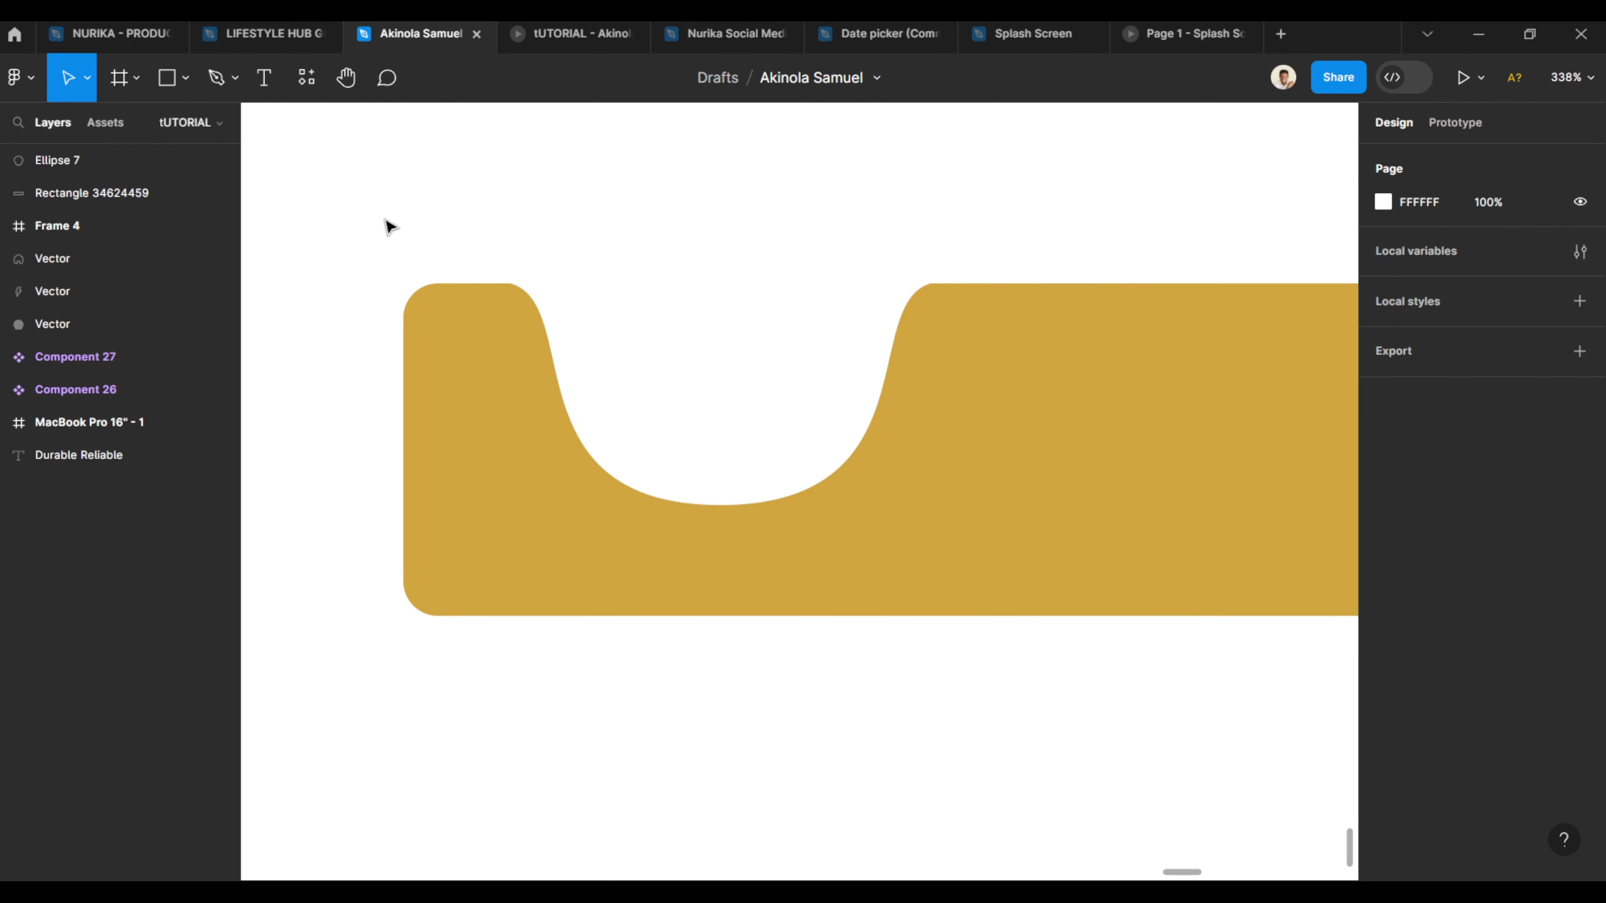
# - Draw a circle about 83 × 83 centered inside the notch
pyautogui.scroll(-5, 657, 341)
pyautogui.scroll(2, 653, 351)
pyautogui.press('o')
pyautogui.moveTo(609, 364); pyautogui.dragTo(778, 533)
pyautogui.moveTo(711, 437); pyautogui.dragTo(717, 446)
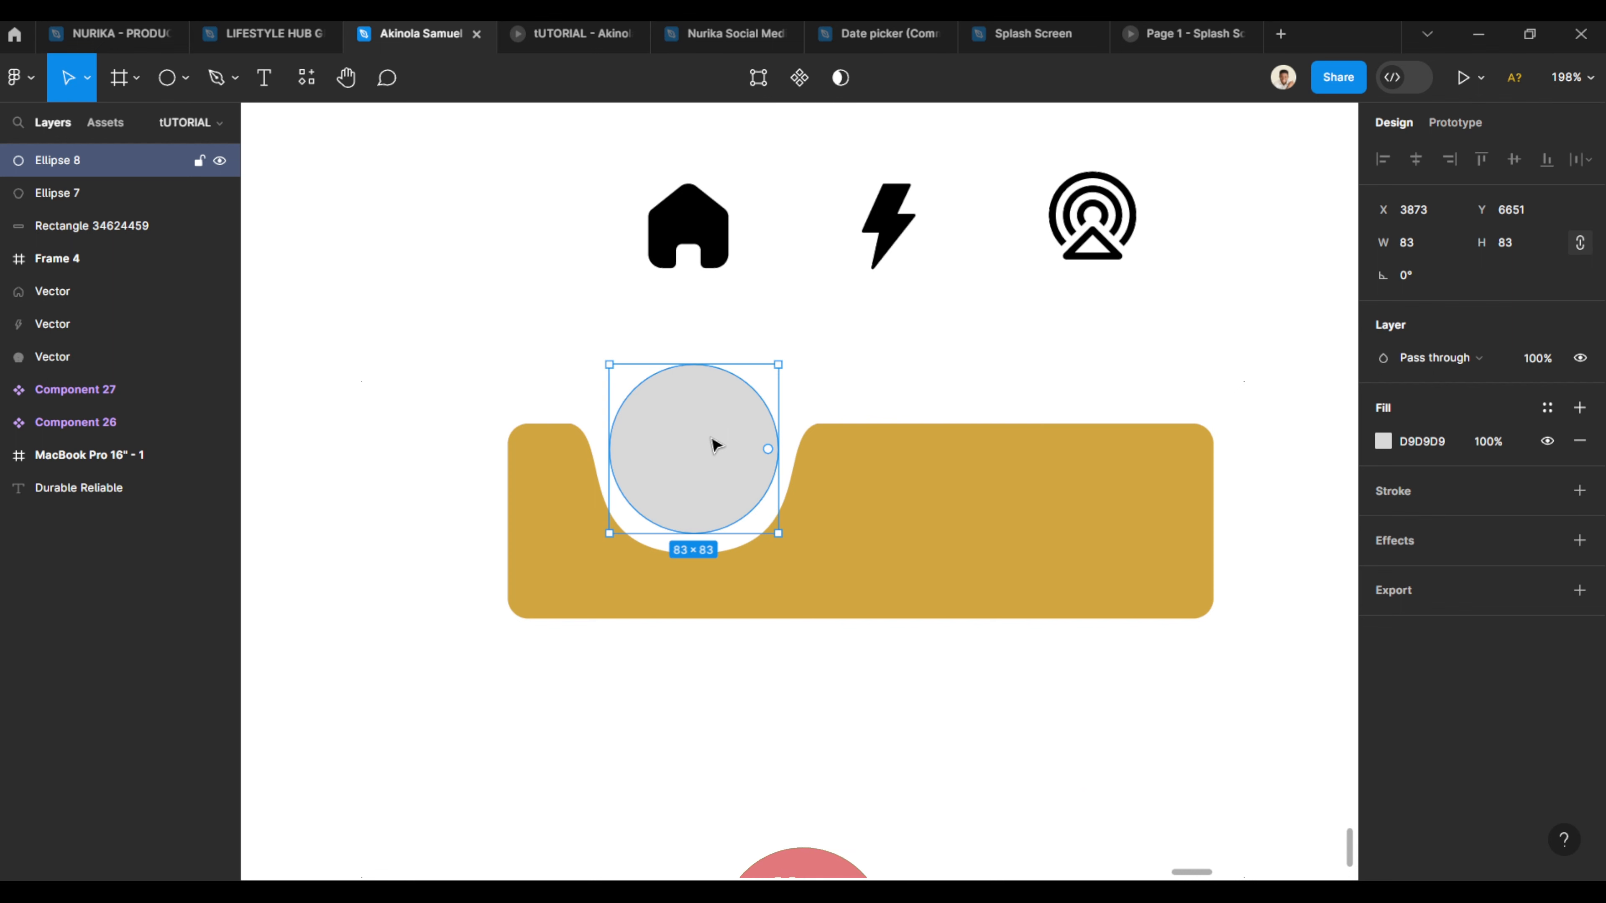
# - Set the new circle's fill to black 000000
pyautogui.click(1383, 445)
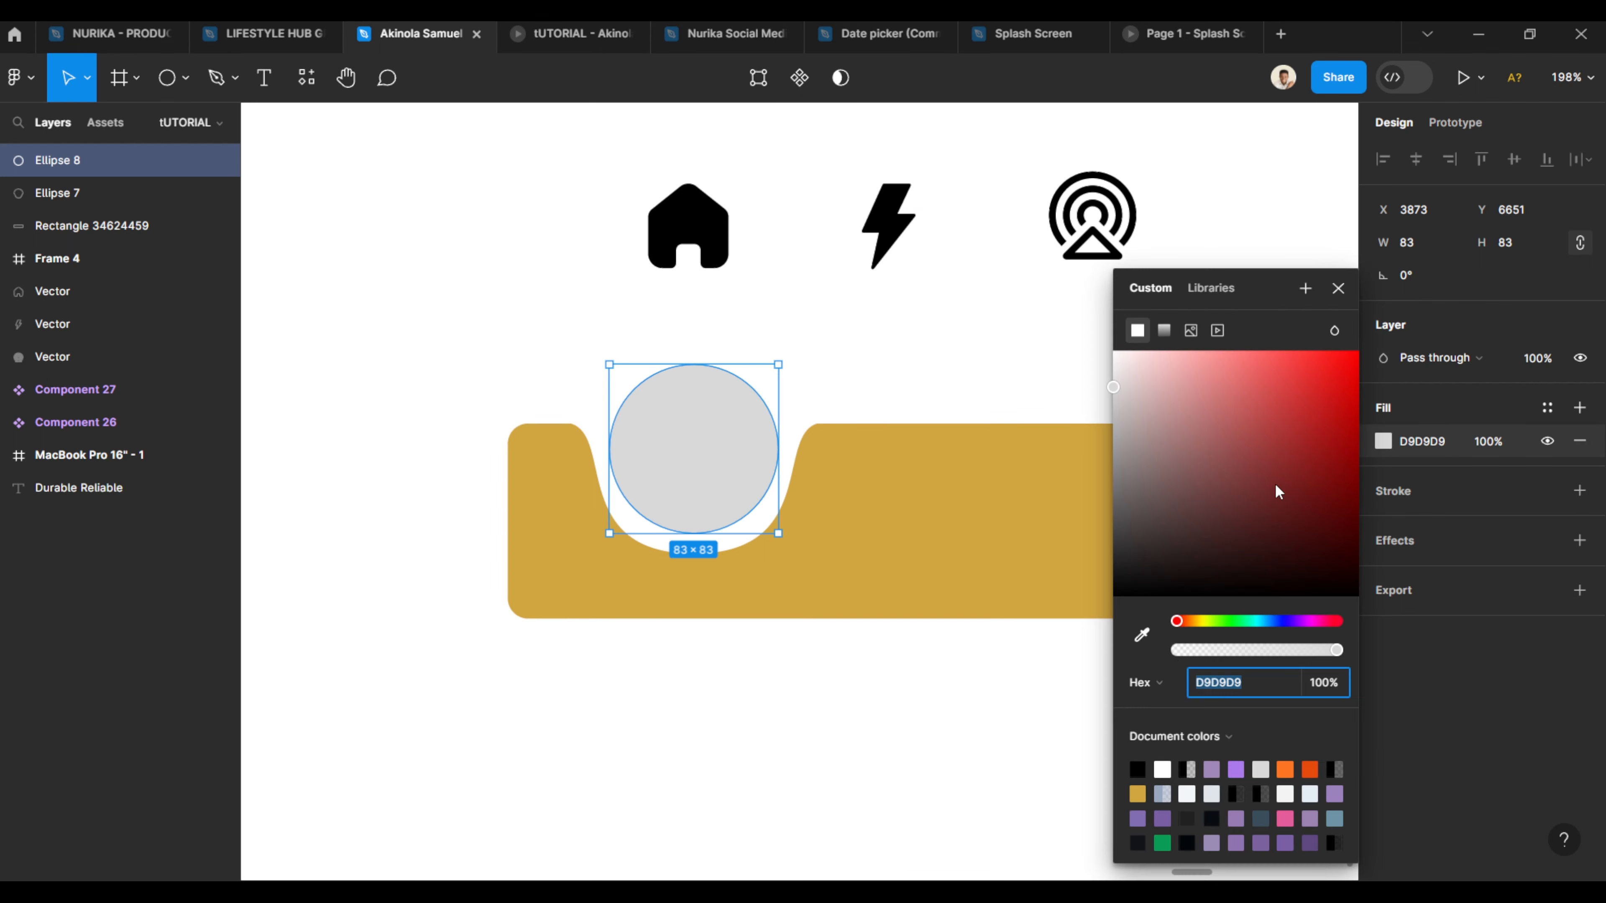
pyautogui.moveTo(1187, 486); pyautogui.dragTo(921, 753)
pyautogui.click(923, 754)
pyautogui.click(692, 470)
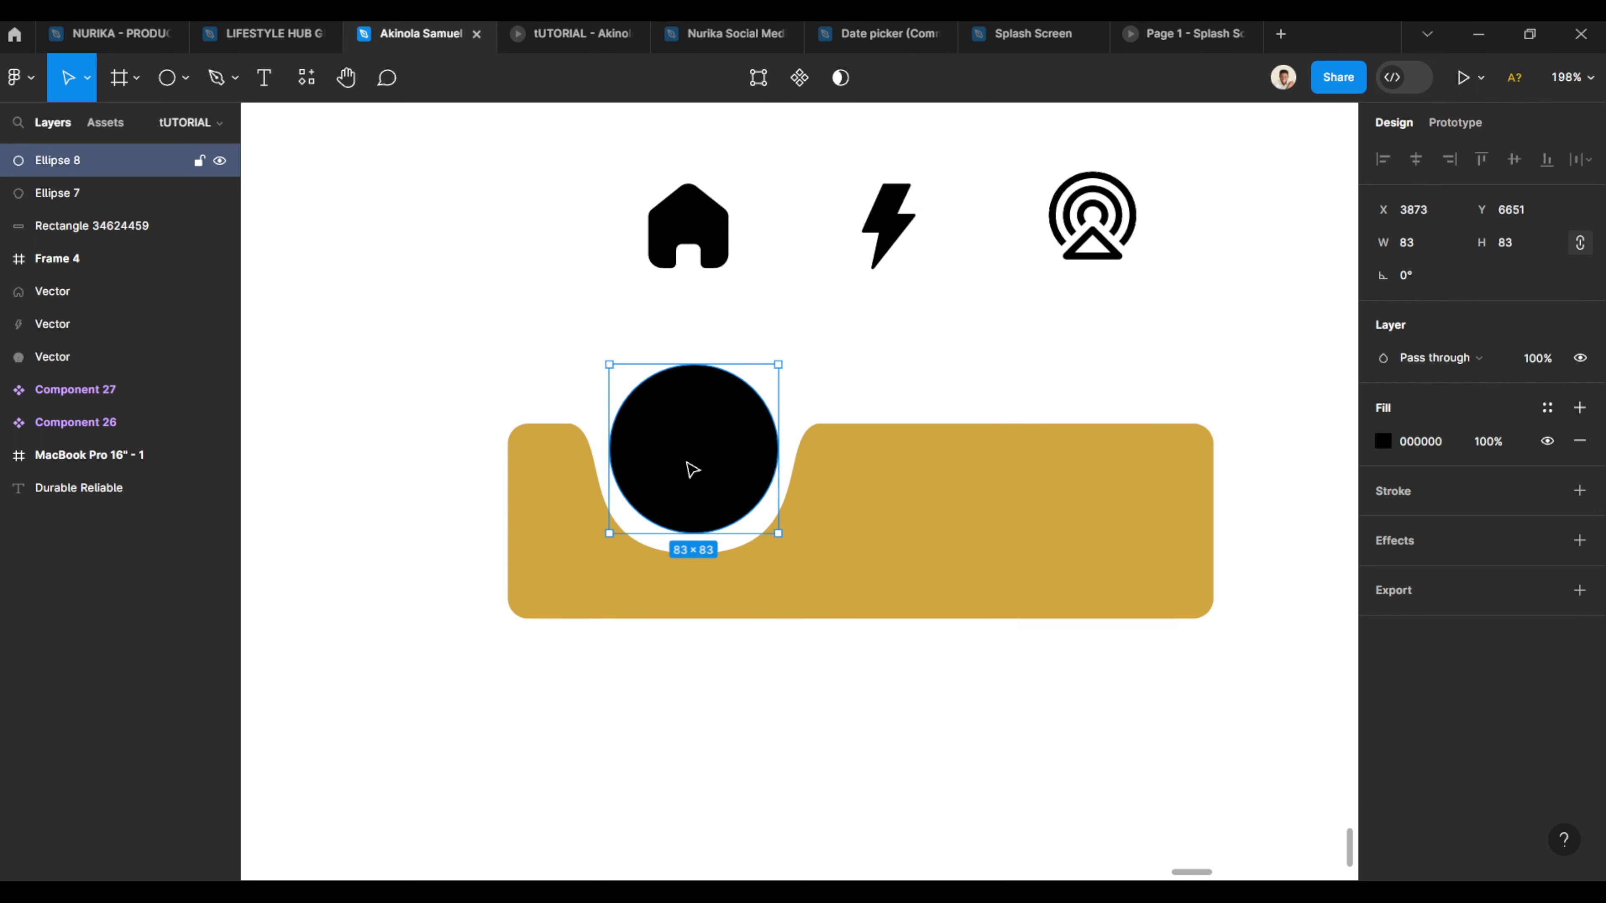
# - Group the black circle with the white notch shape
pyautogui.keyDown('shift'); pyautogui.click(600, 432); pyautogui.keyUp('shift')
pyautogui.hotkey('ctrl', 'g')
pyautogui.click(759, 690)
# - Bring the home, bolt and tower icons to the front and move them down onto the bar
pyautogui.click(687, 234)
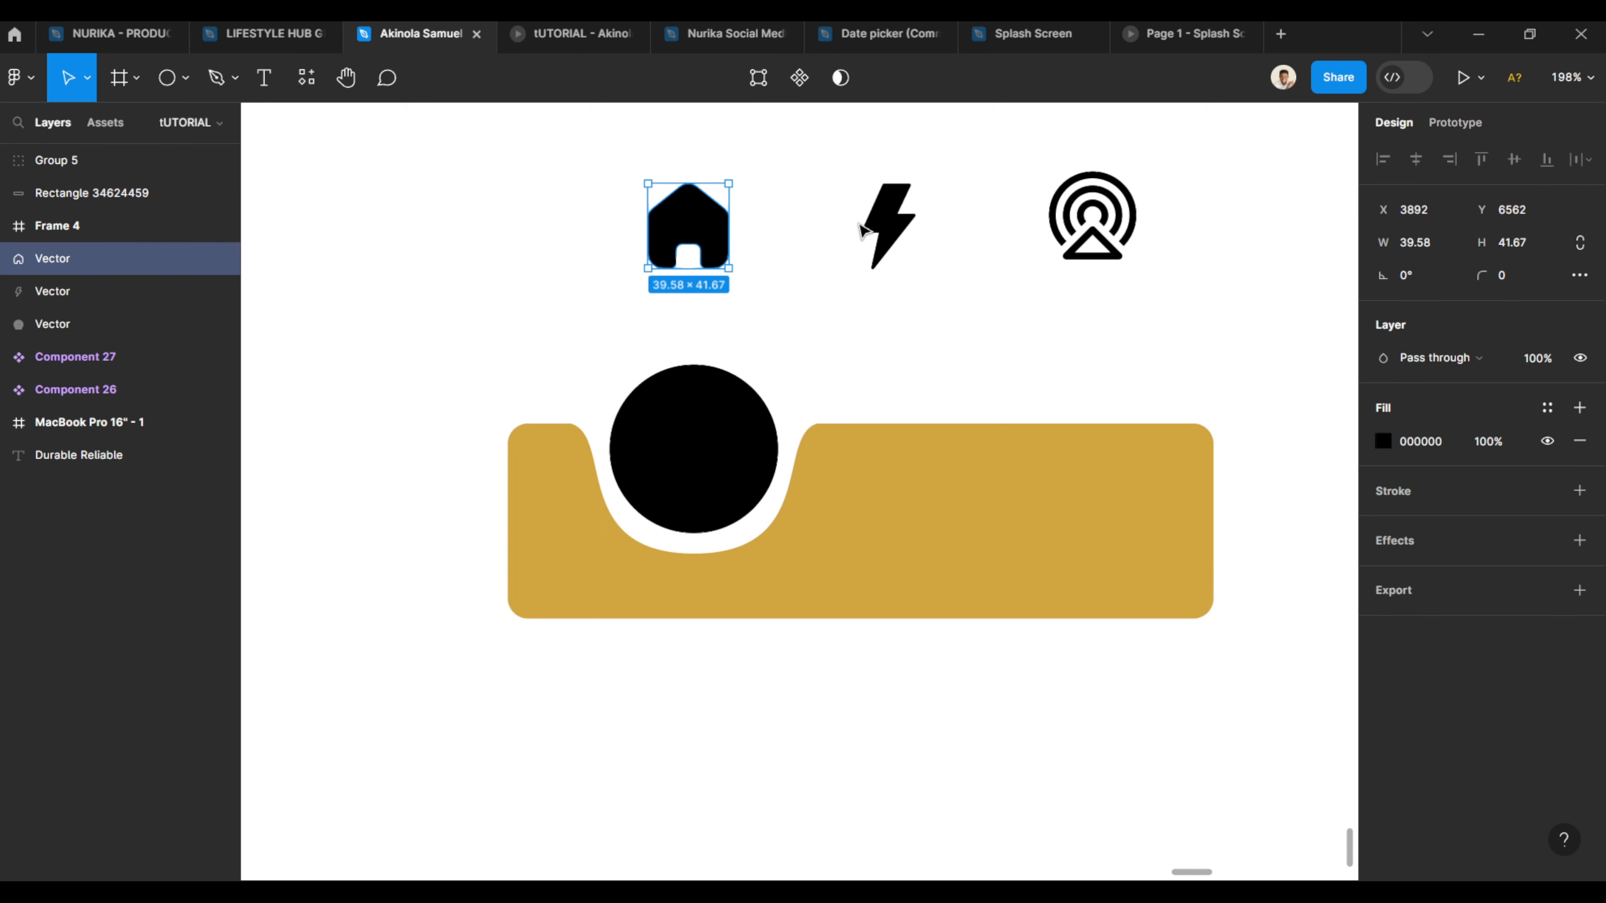
pyautogui.keyDown('shift'); pyautogui.click(863, 230); pyautogui.keyUp('shift')
pyautogui.keyDown('shift'); pyautogui.click(1051, 227); pyautogui.keyUp('shift')
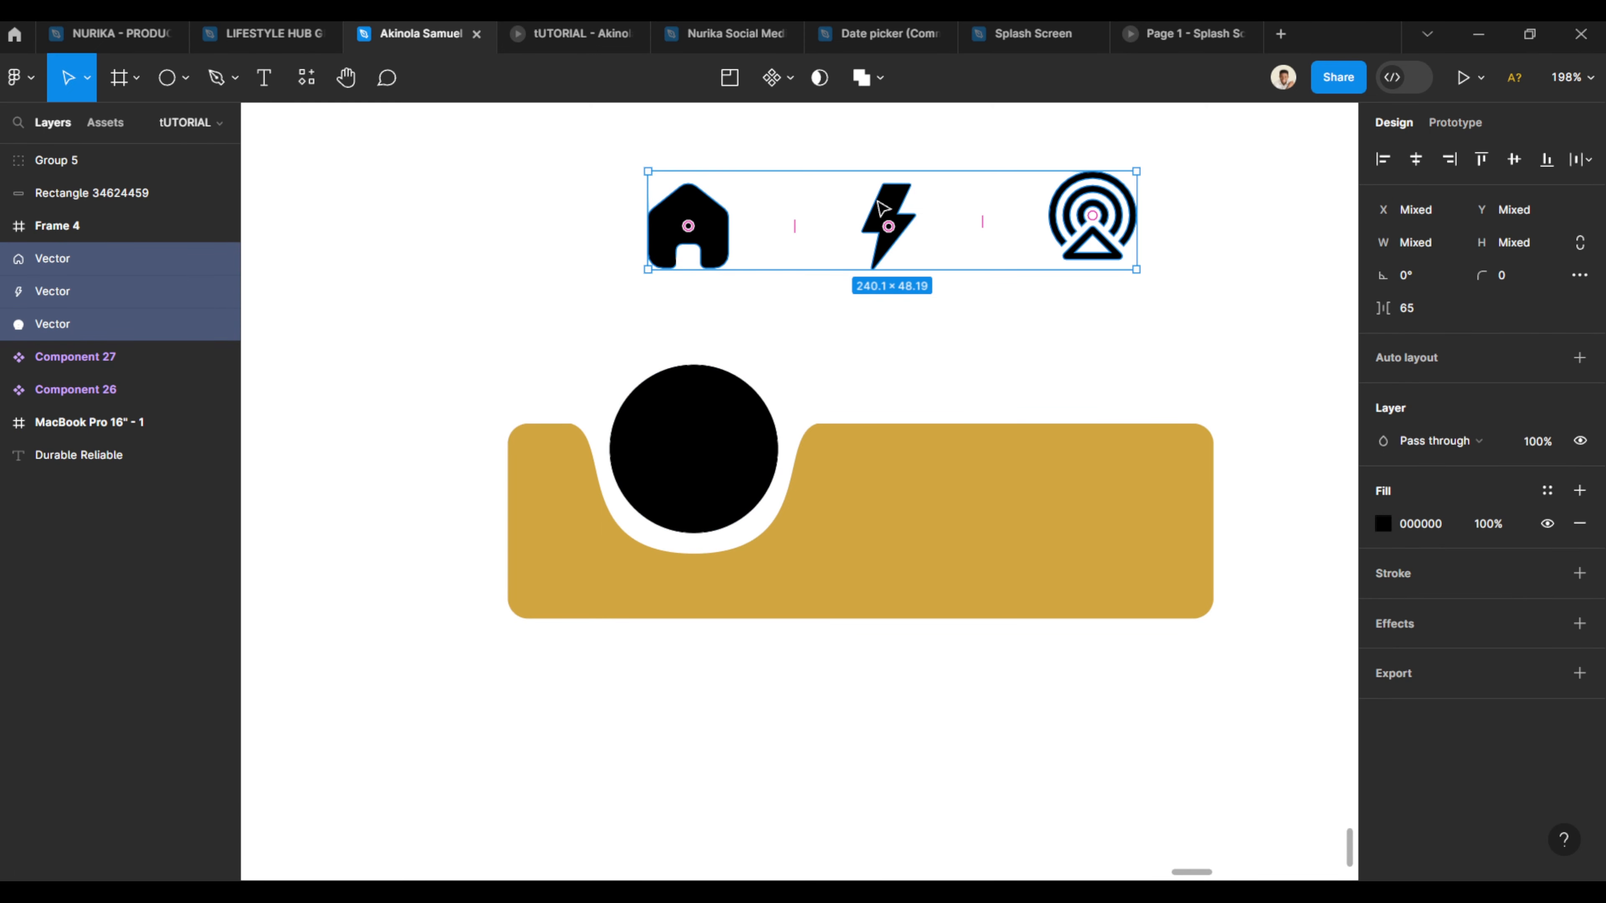
pyautogui.hotkey('ctrl', 'shift', ']')
pyautogui.moveTo(883, 208); pyautogui.dragTo(887, 505)
# - Place the home icon inside the black circle and color it with the bar's gold using the eyedropper
pyautogui.click(759, 690)
pyautogui.moveTo(693, 437); pyautogui.dragTo(670, 436)
pyautogui.moveTo(669, 538); pyautogui.dragTo(670, 460)
pyautogui.press('i')
pyautogui.click(727, 589)
pyautogui.click(759, 690)
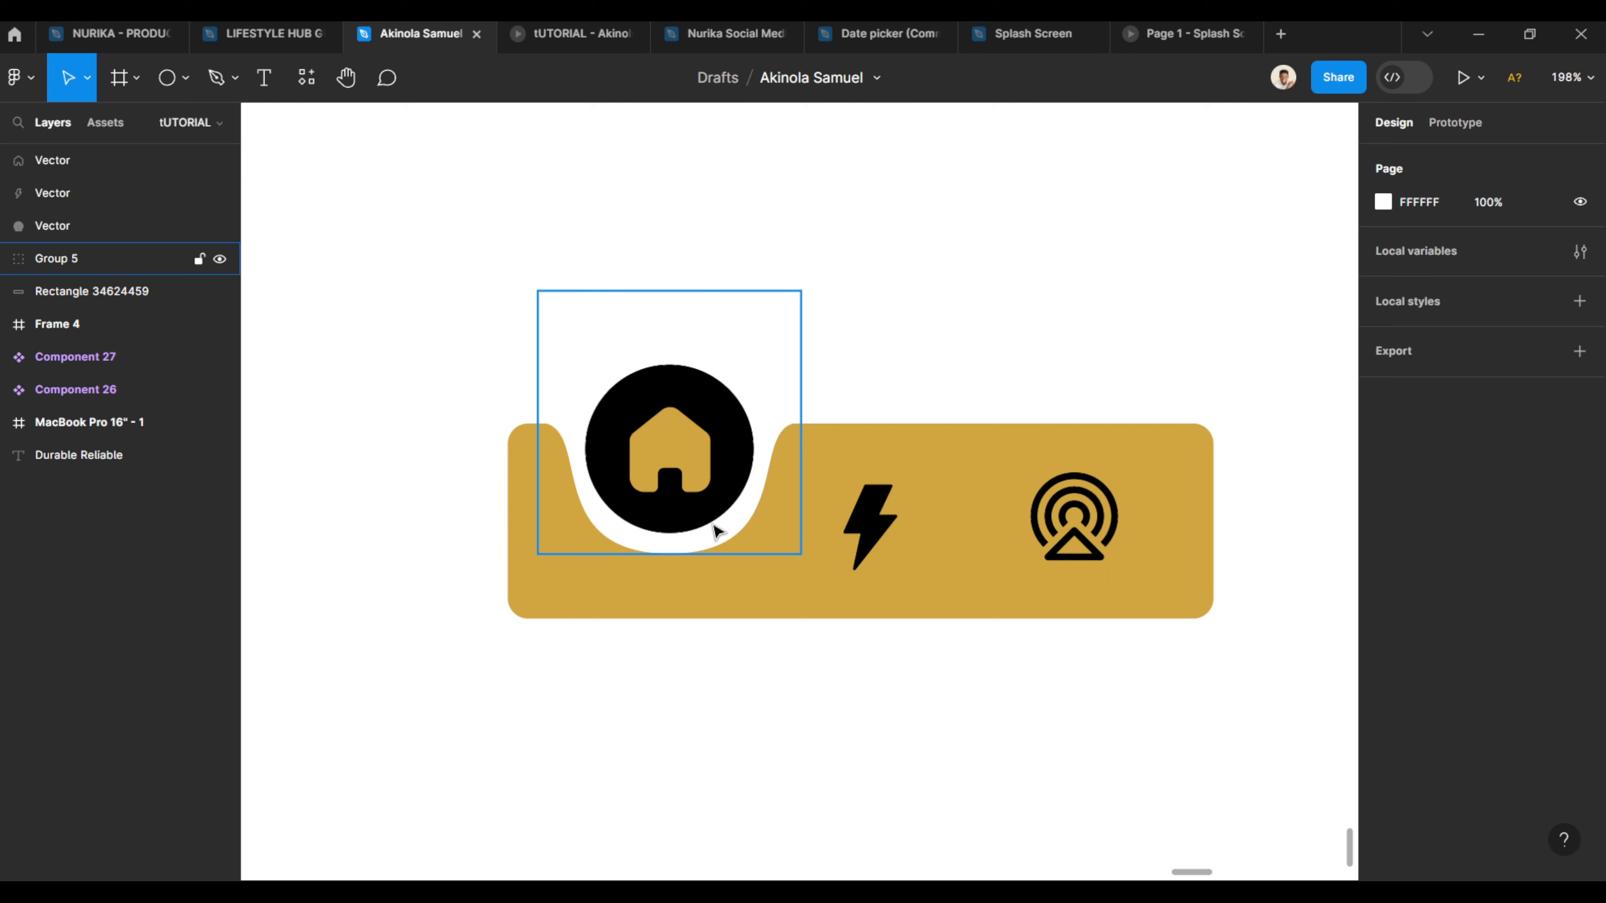
# - Align the bolt icon to the bar's vertical center
pyautogui.click(869, 527)
pyautogui.click(1083, 535)
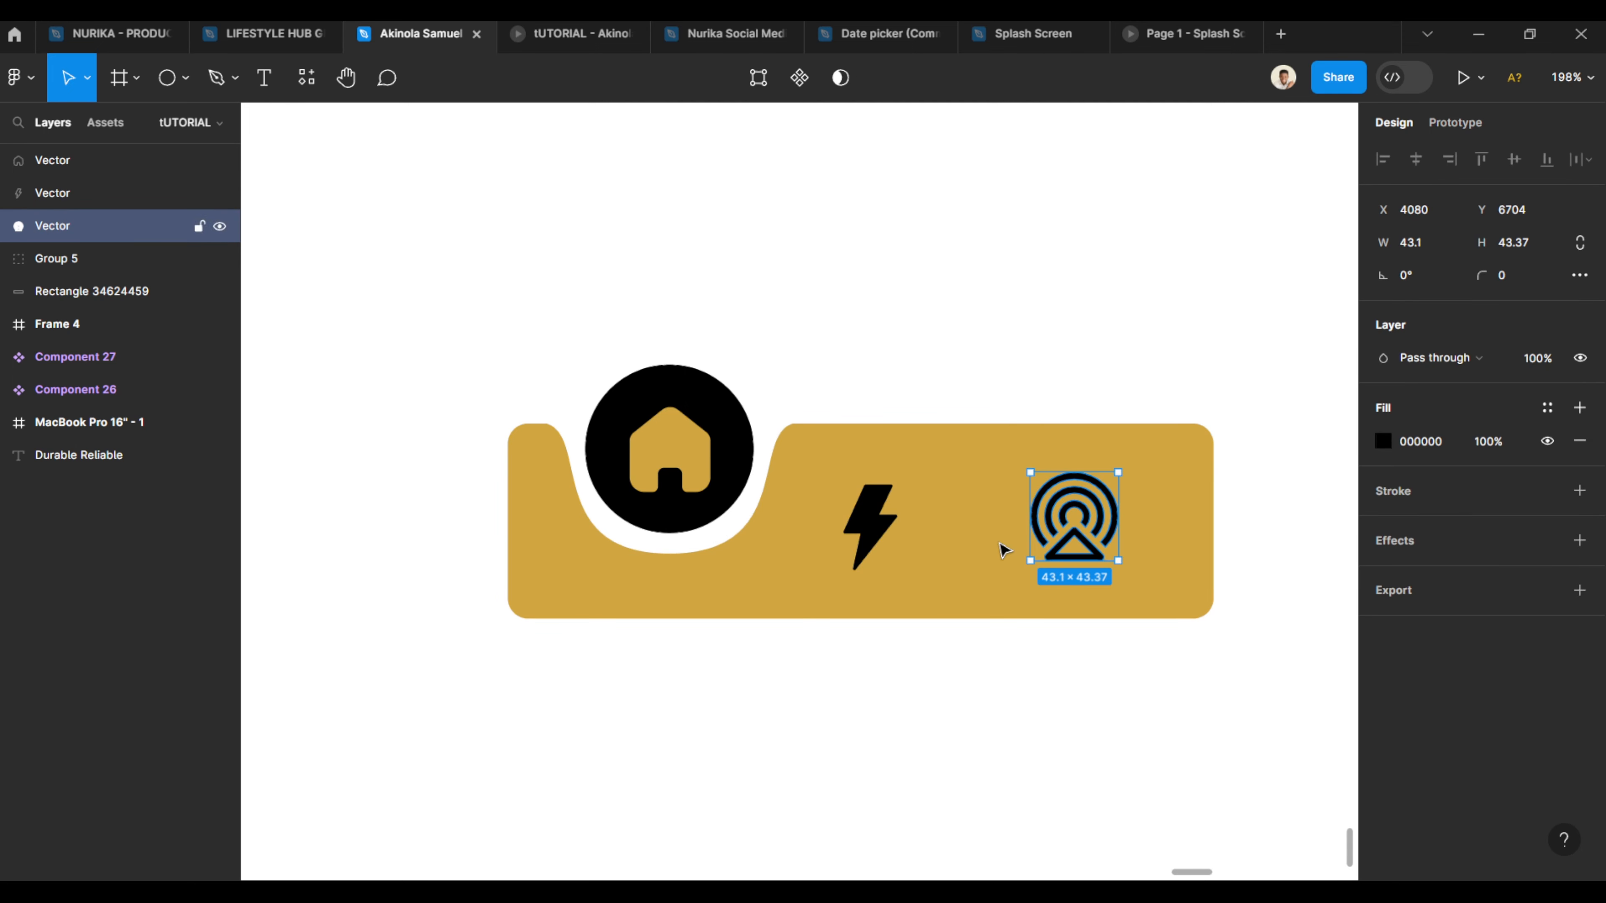
pyautogui.click(891, 535)
pyautogui.keyDown('shift'); pyautogui.click(966, 577); pyautogui.keyUp('shift')
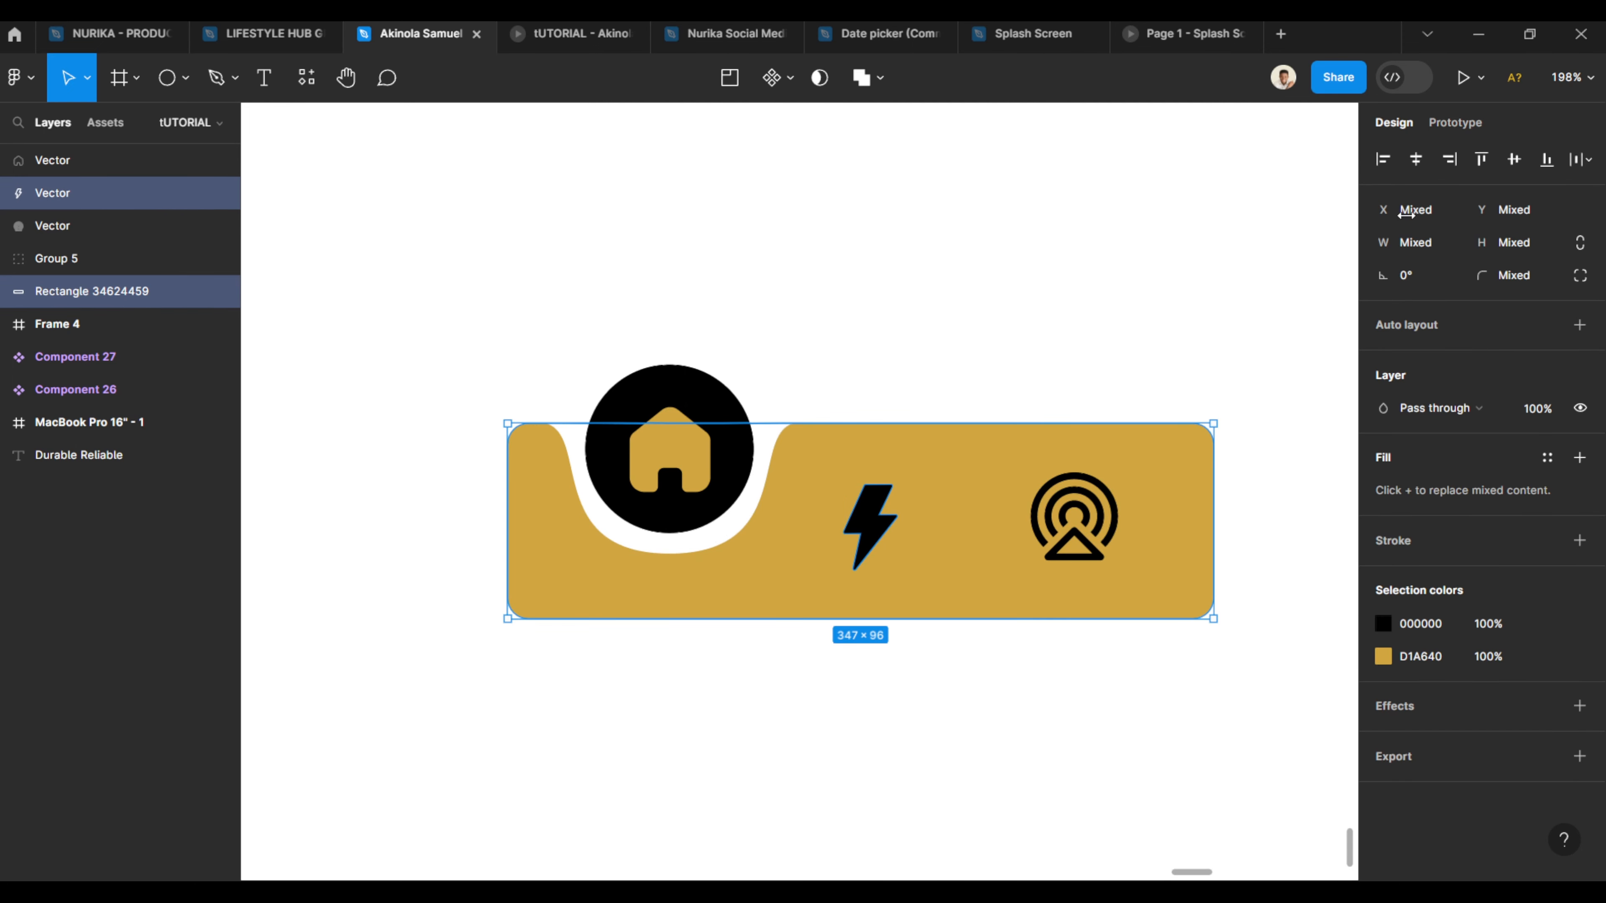
pyautogui.click(1417, 160)
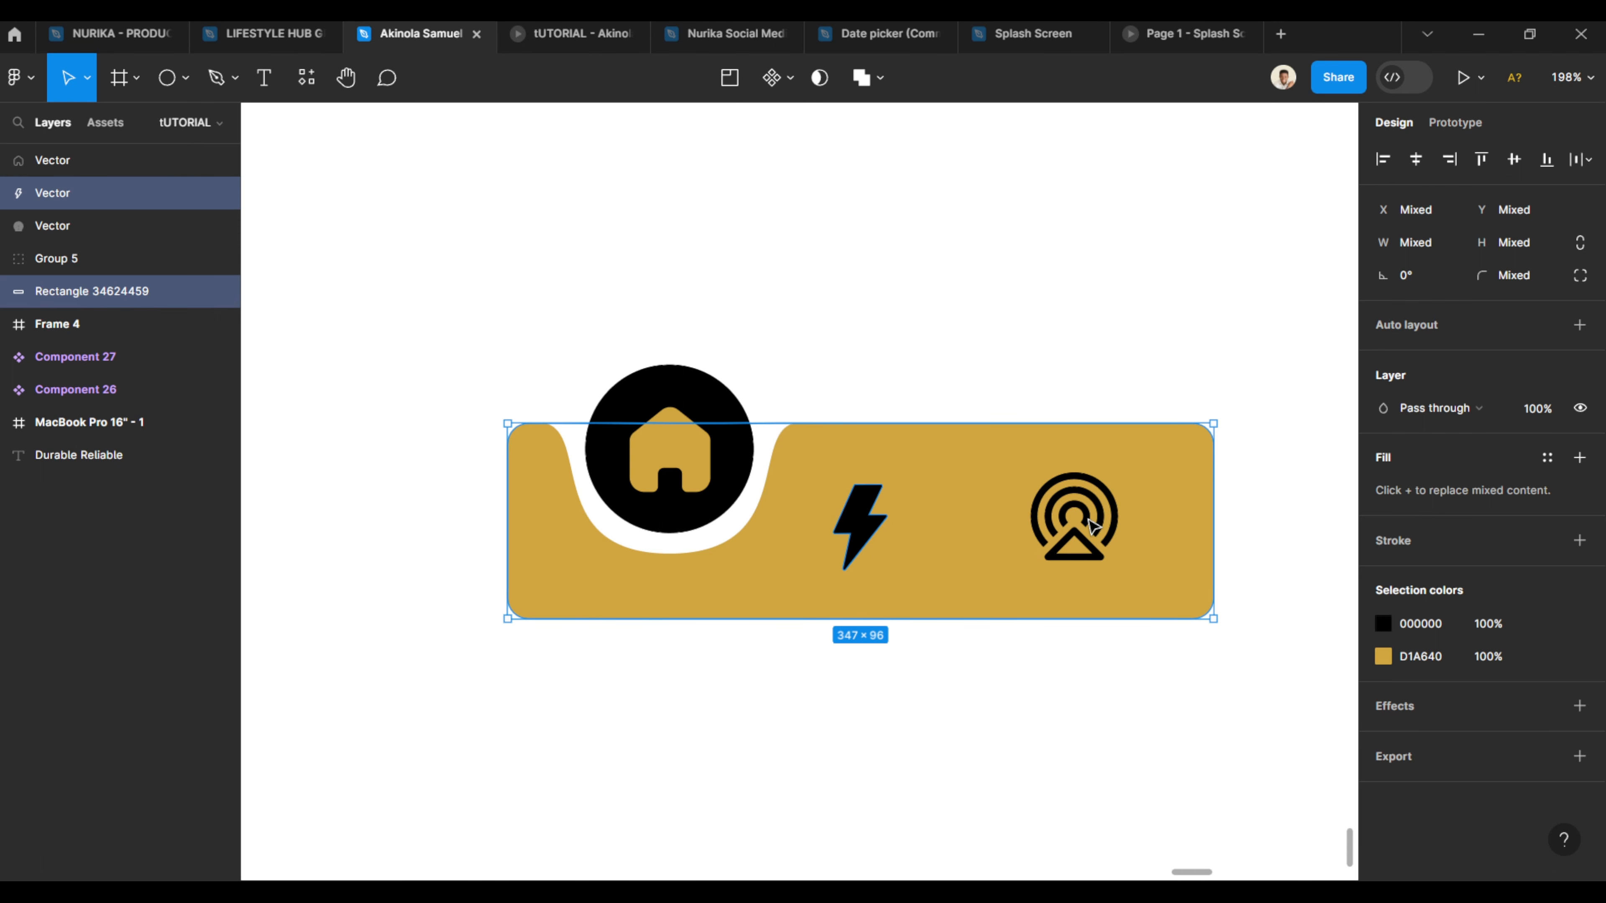
pyautogui.click(1513, 159)
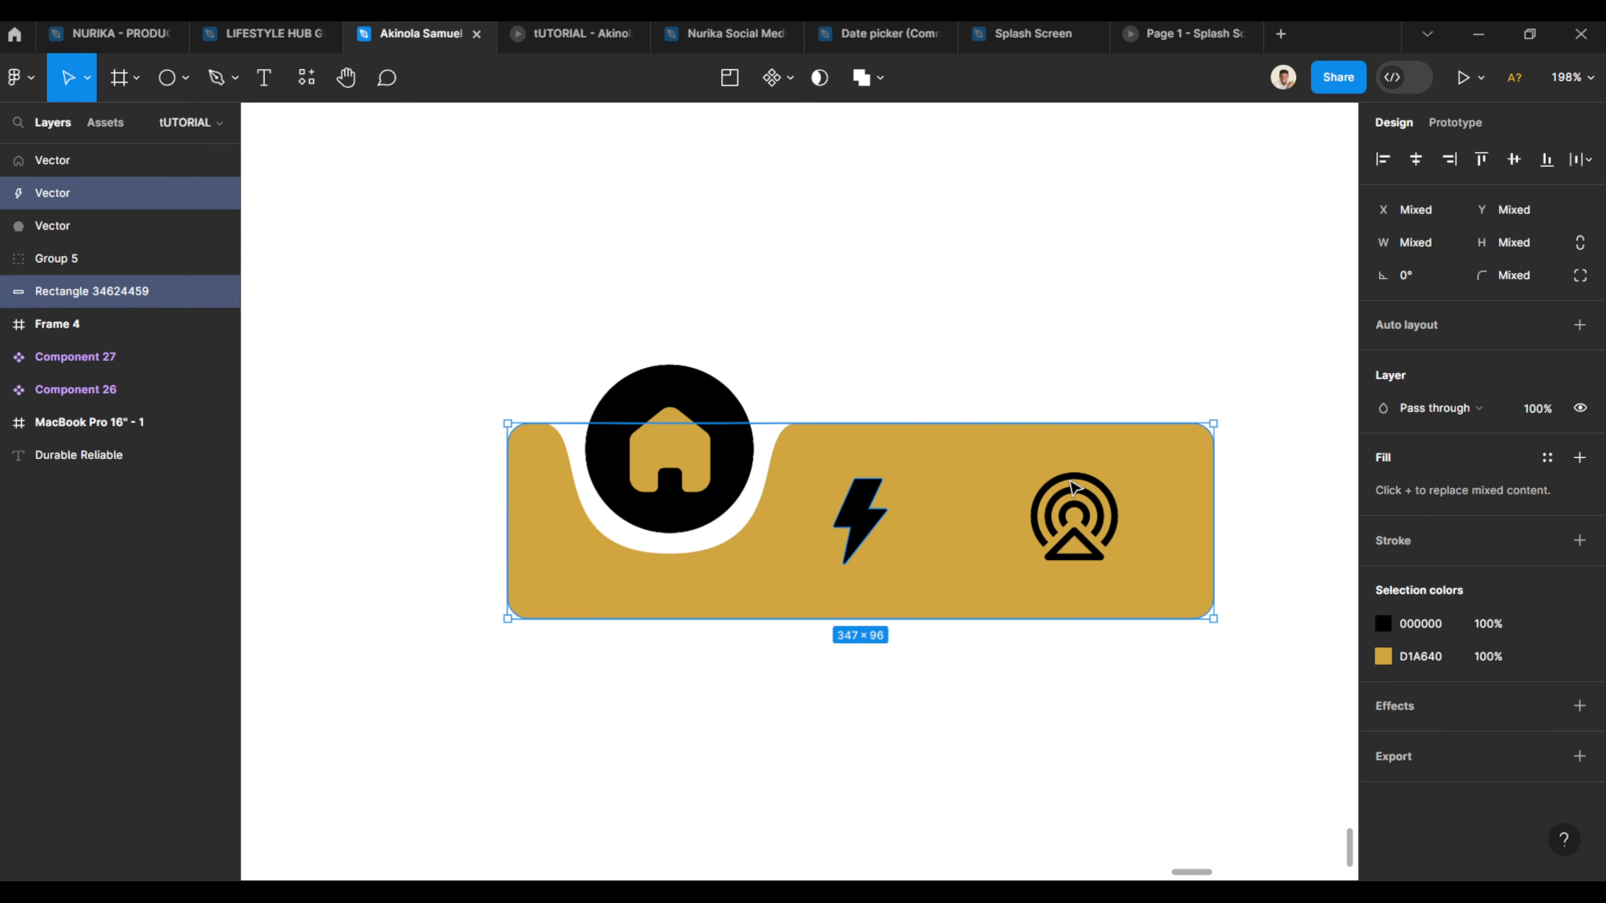
# - Align the tower icon to the bar's vertical center
pyautogui.click(1073, 486)
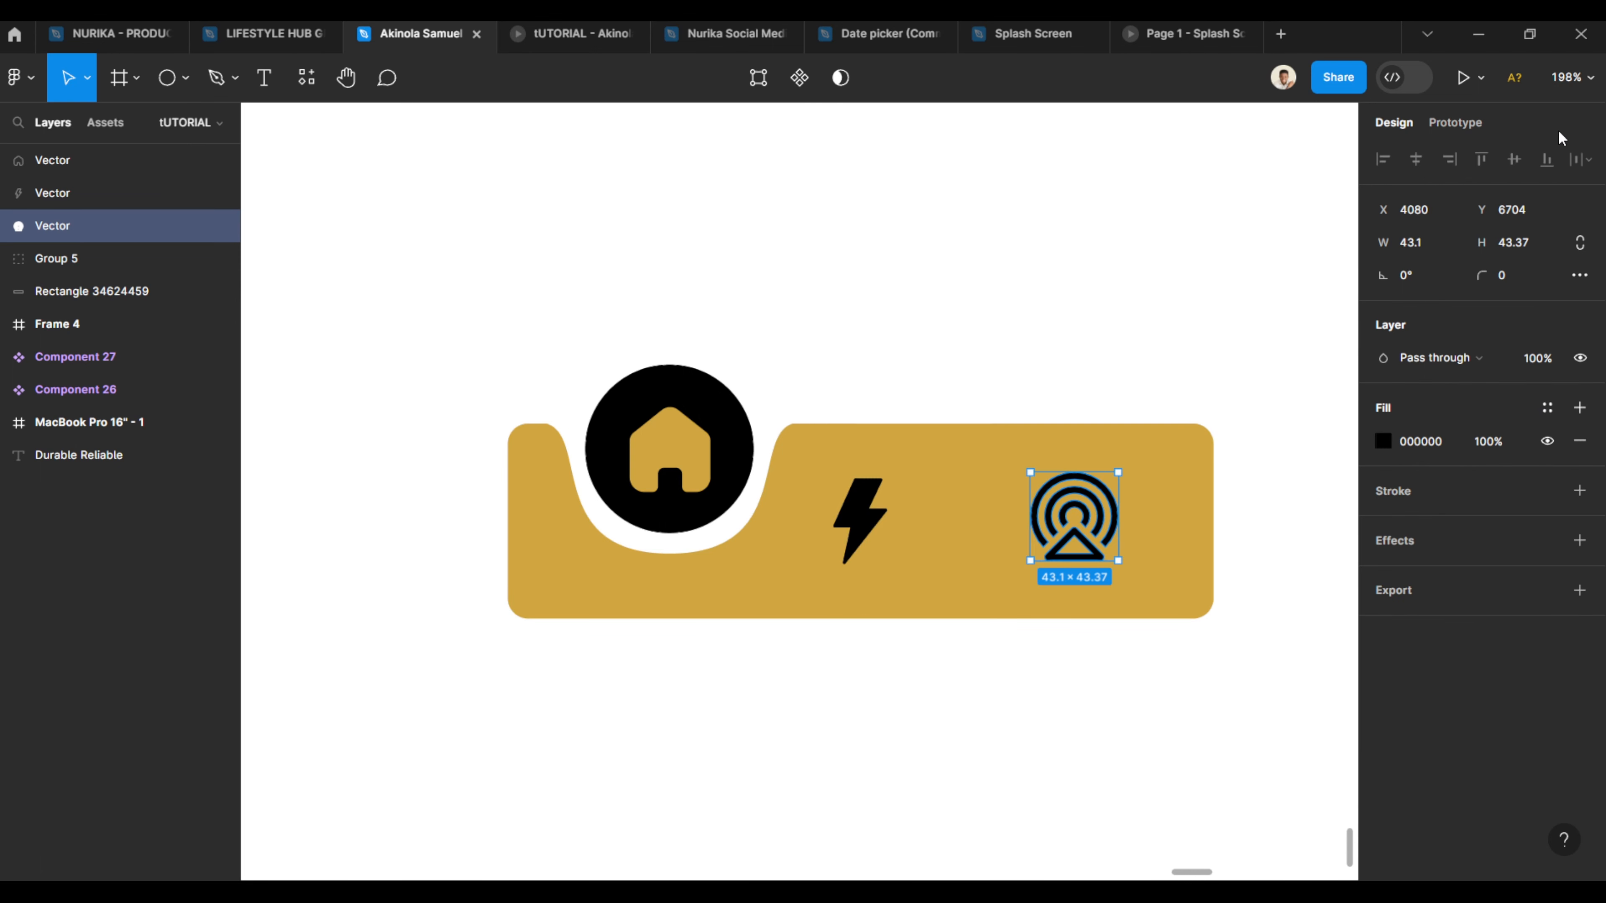
pyautogui.keyDown('shift'); pyautogui.click(1199, 437); pyautogui.keyUp('shift')
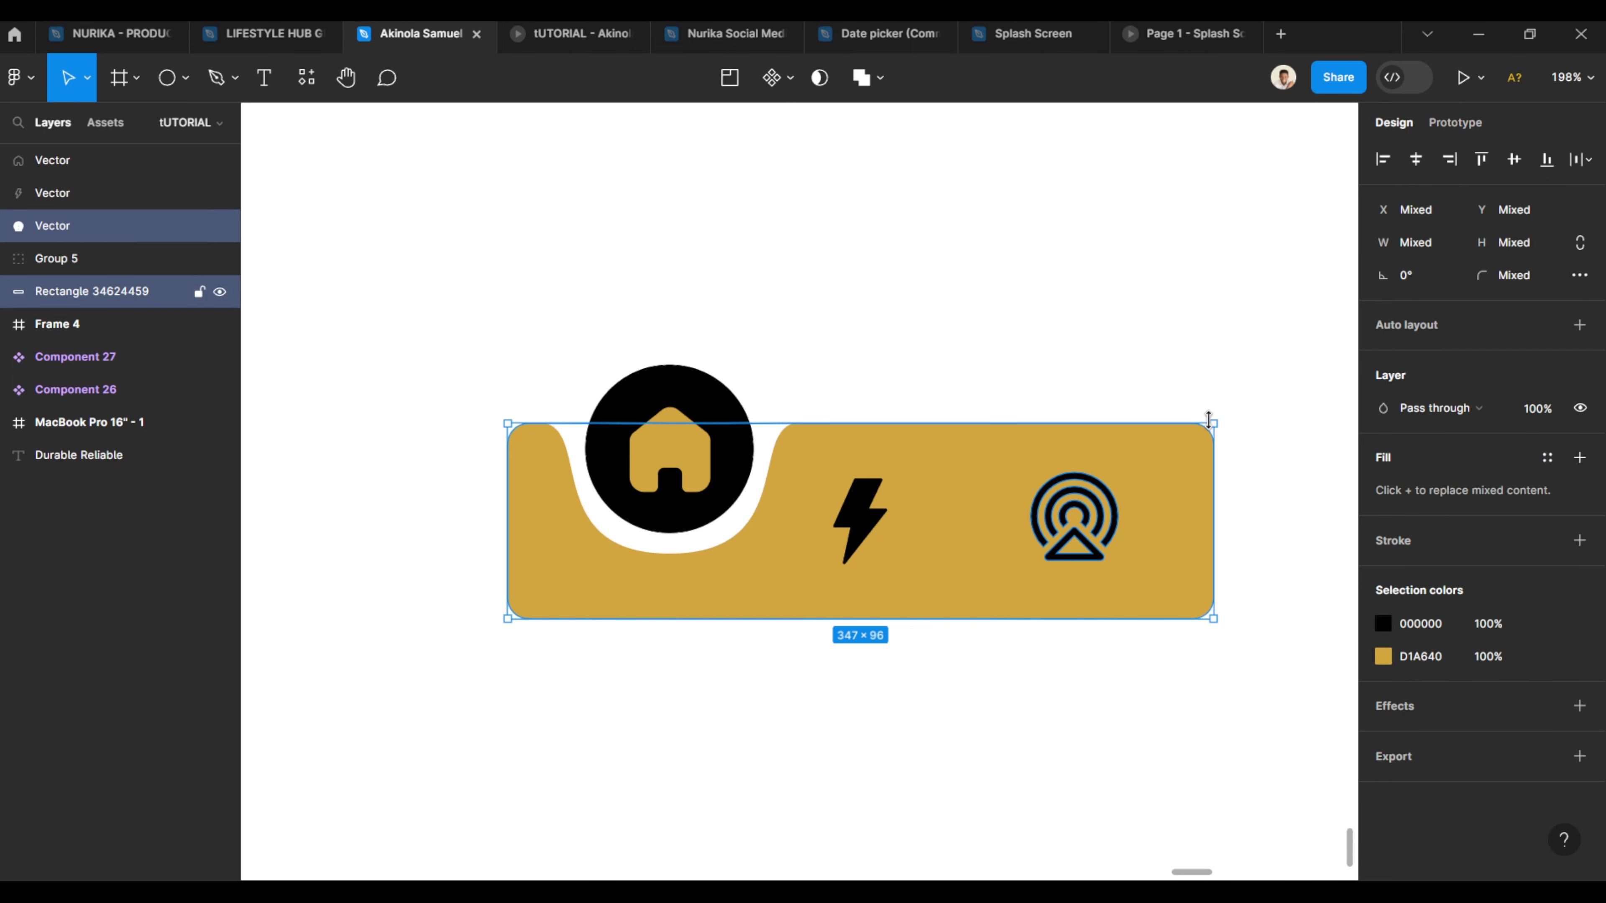
pyautogui.click(1513, 161)
pyautogui.click(871, 535)
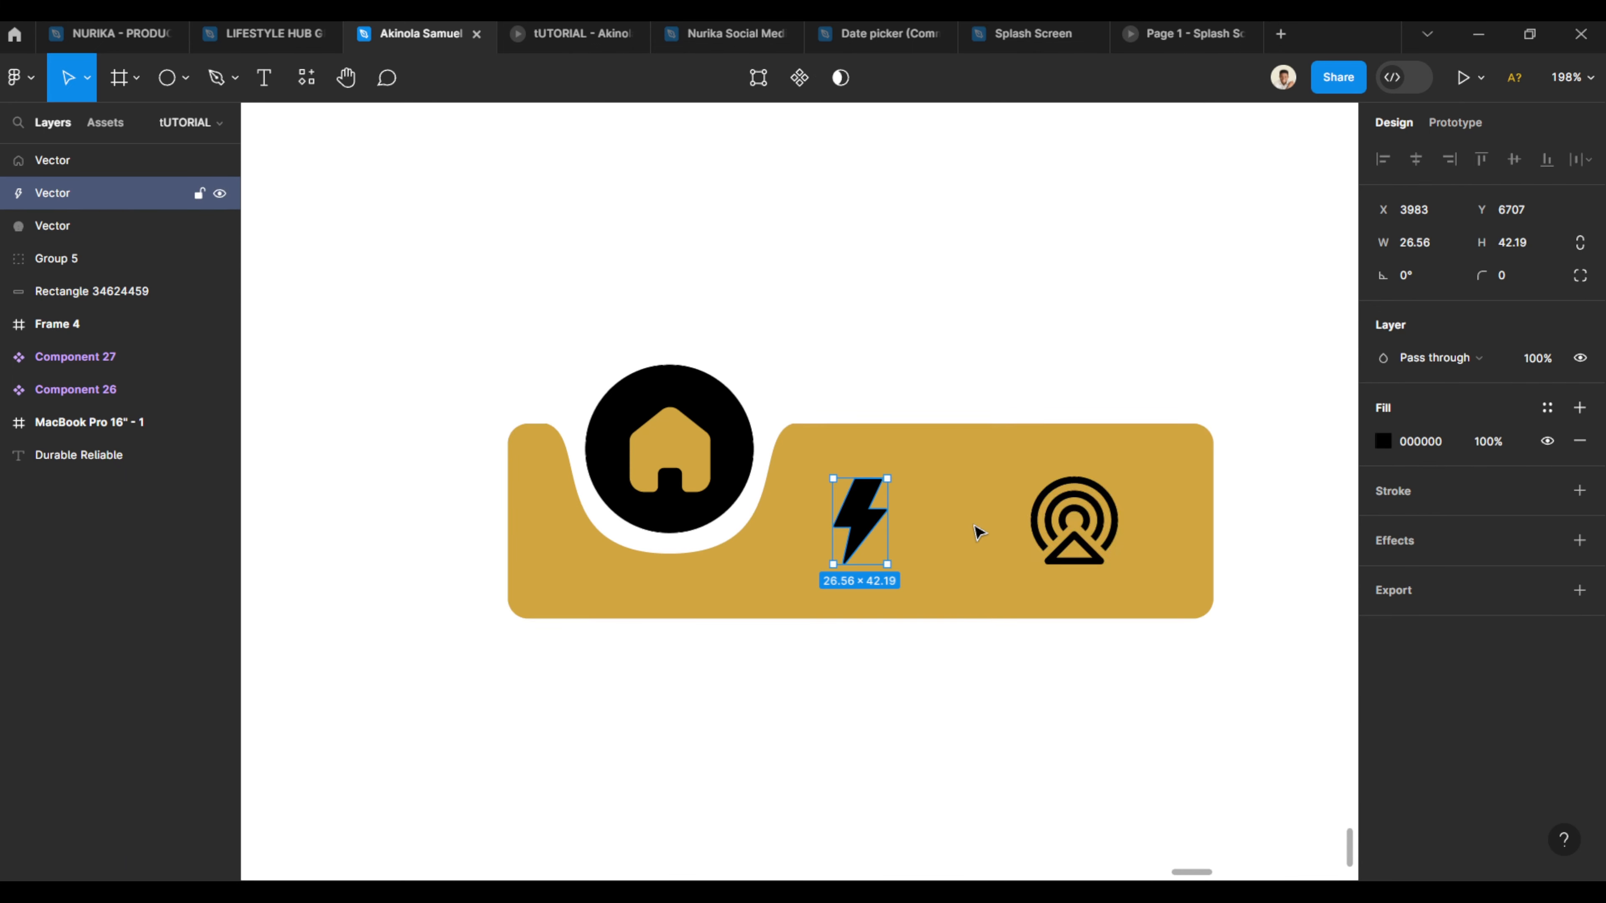
pyautogui.keyDown('shift'); pyautogui.click(1082, 526); pyautogui.keyUp('shift')
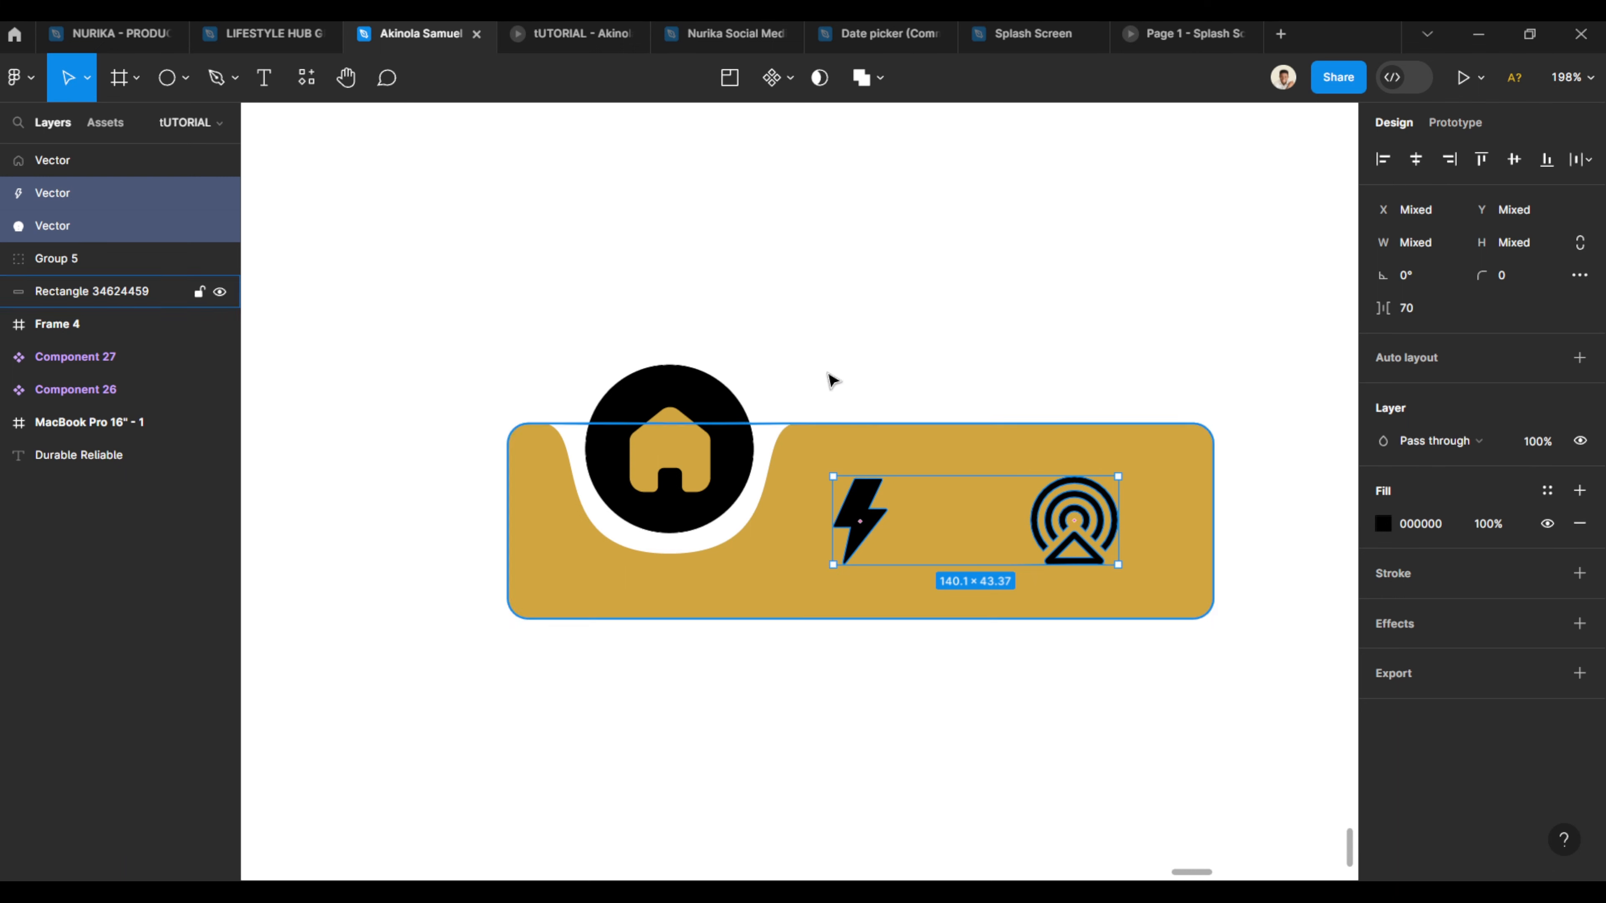
pyautogui.click(1021, 333)
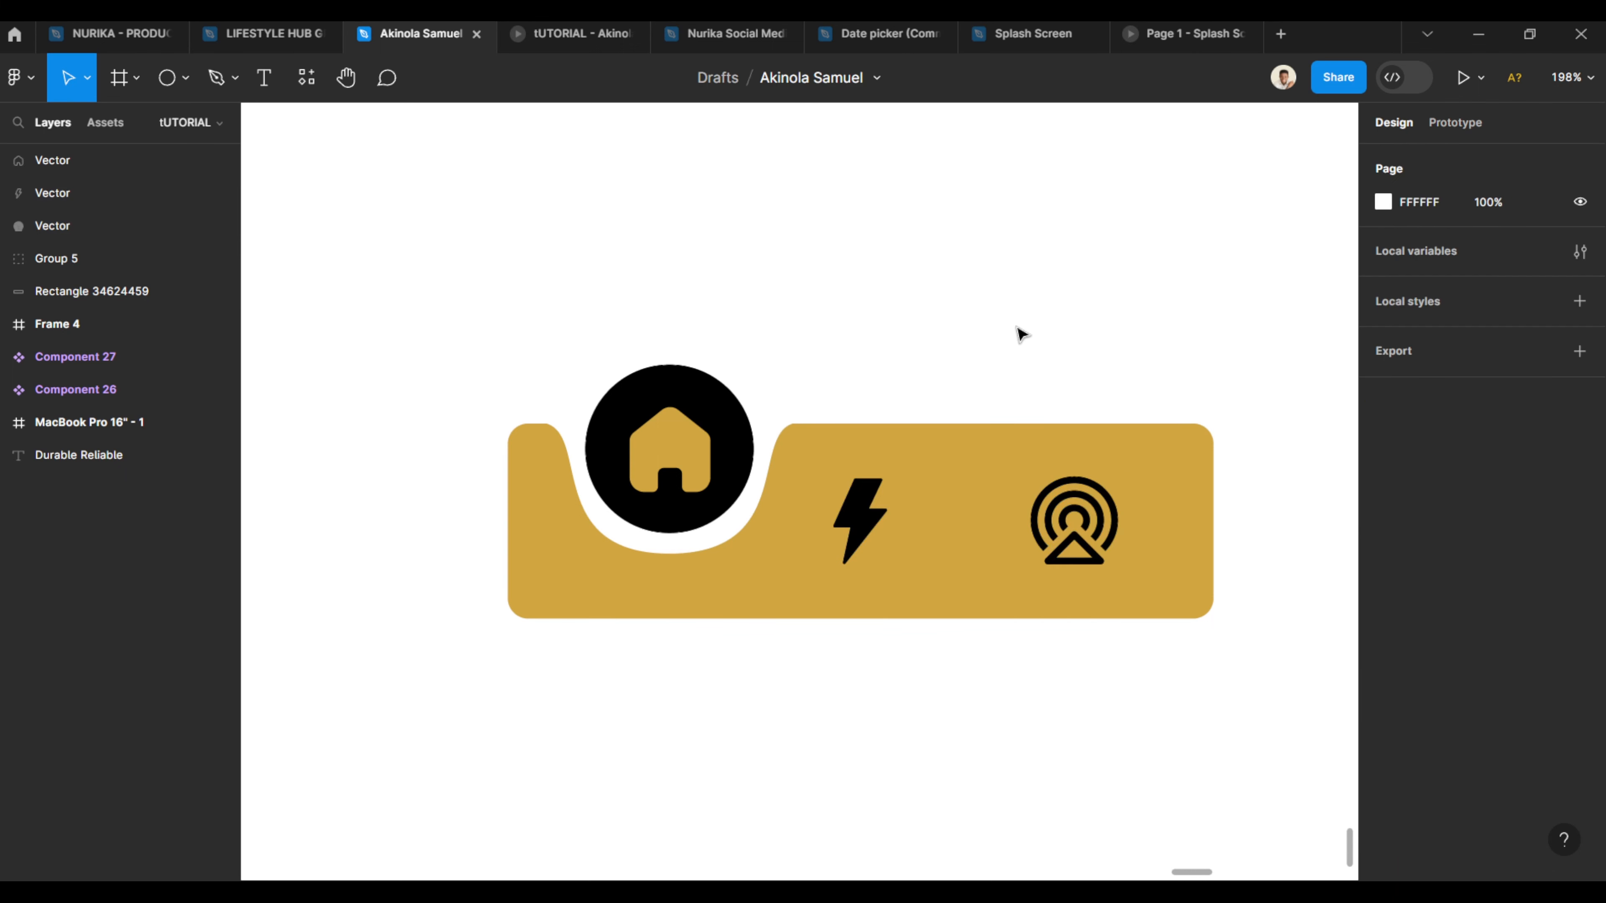
# - Select all nav bar parts and turn them into a component
pyautogui.moveTo(396, 265); pyautogui.dragTo(1078, 703)
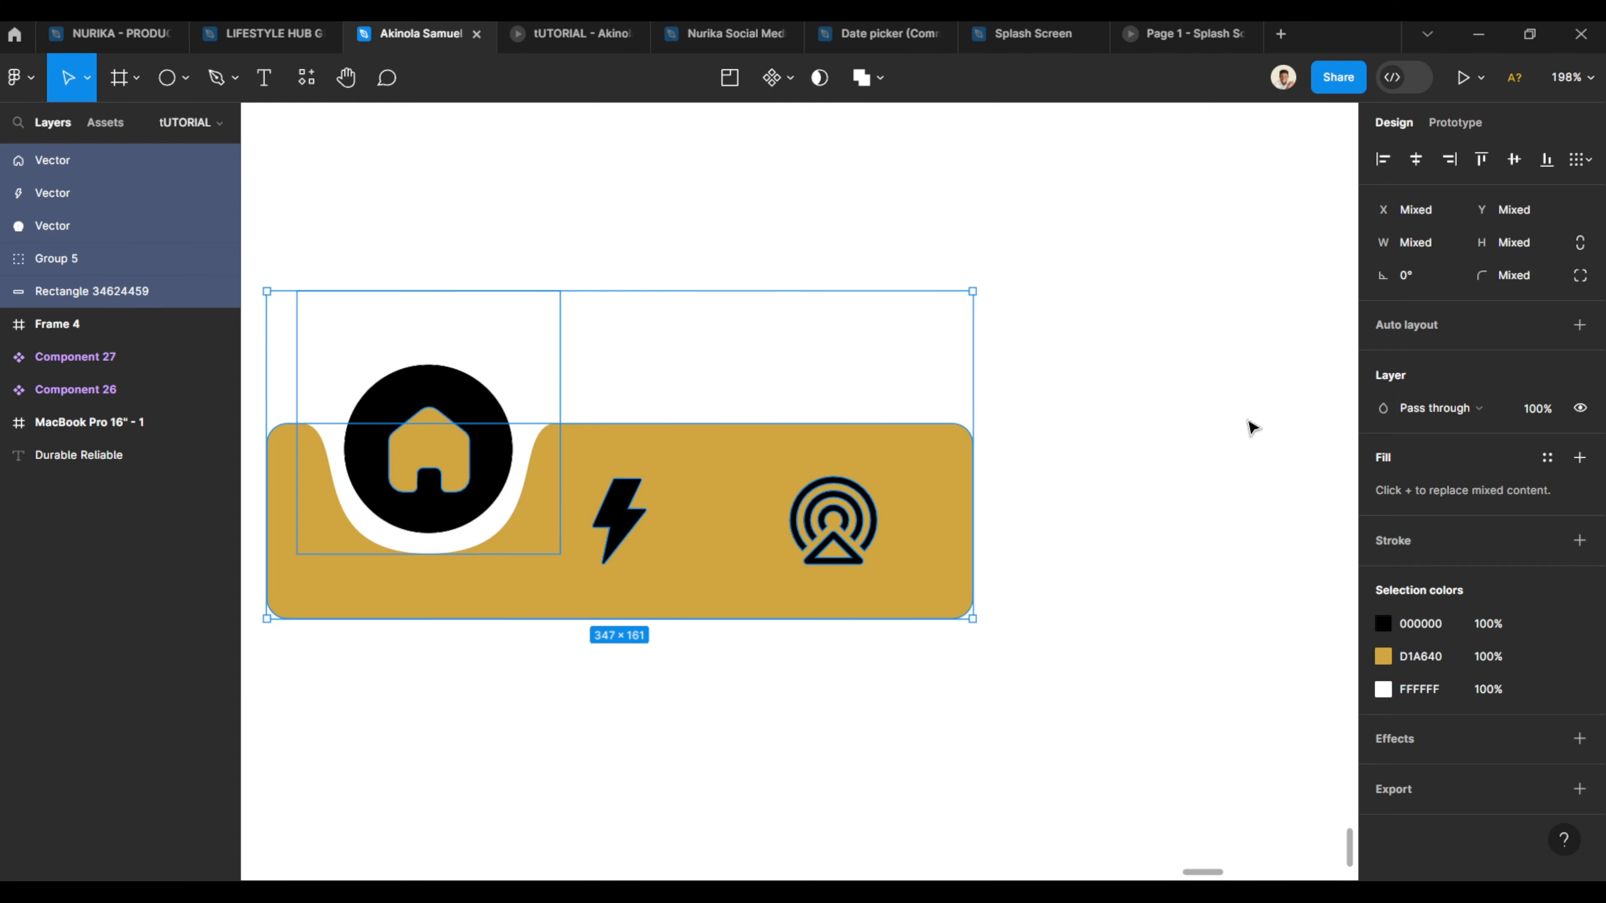
pyautogui.click(771, 78)
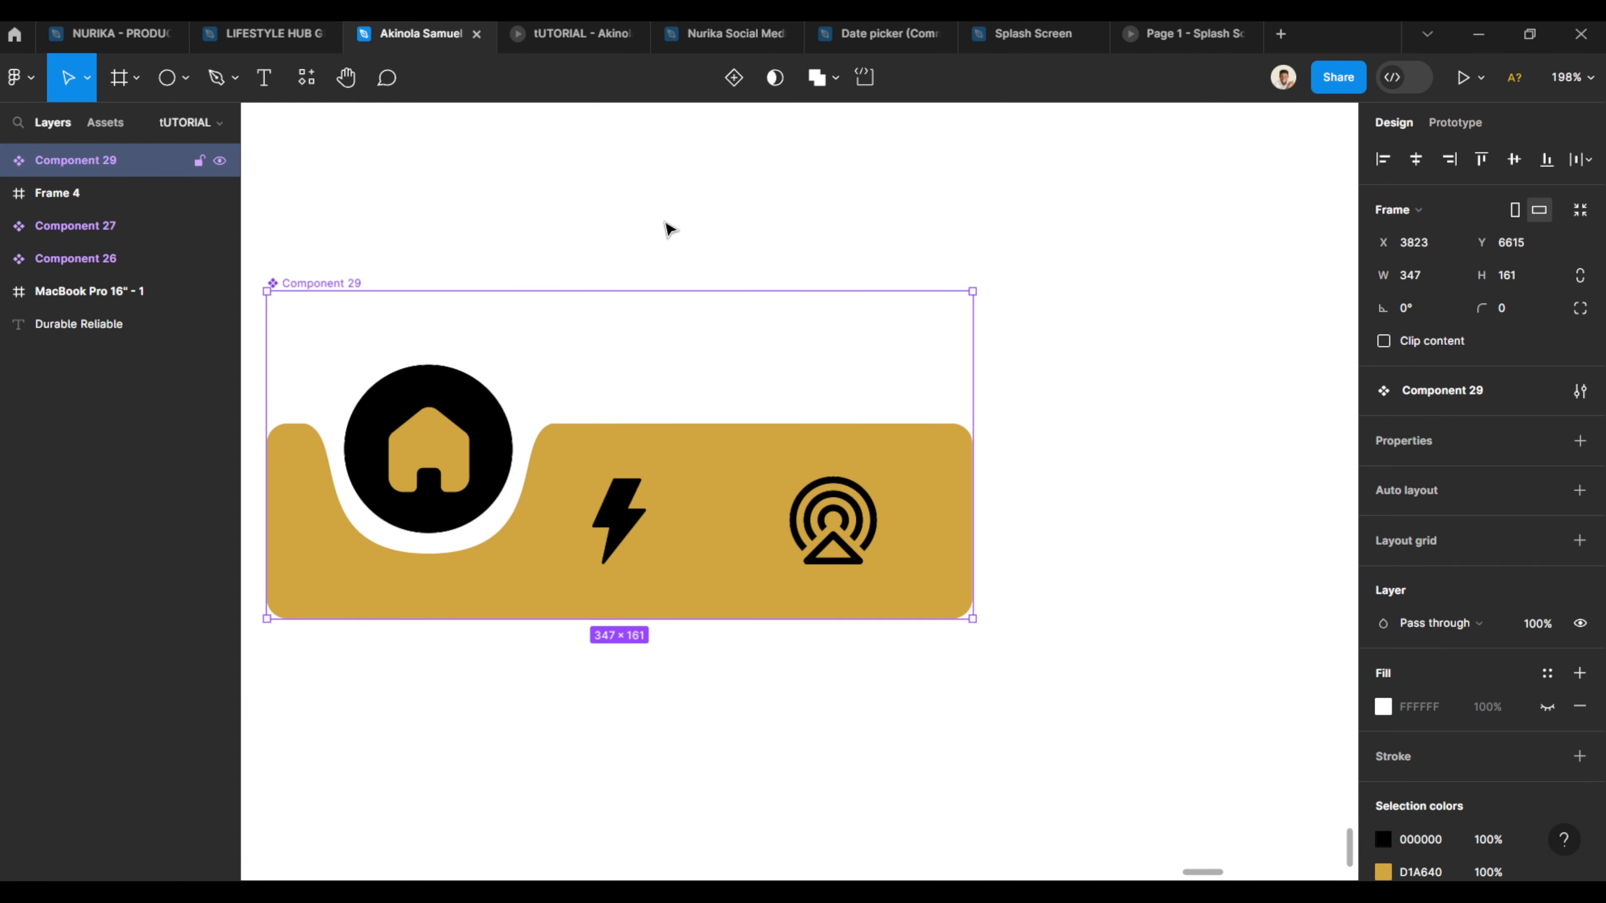
# - Add a second variant to the nav bar component
pyautogui.click(734, 77)
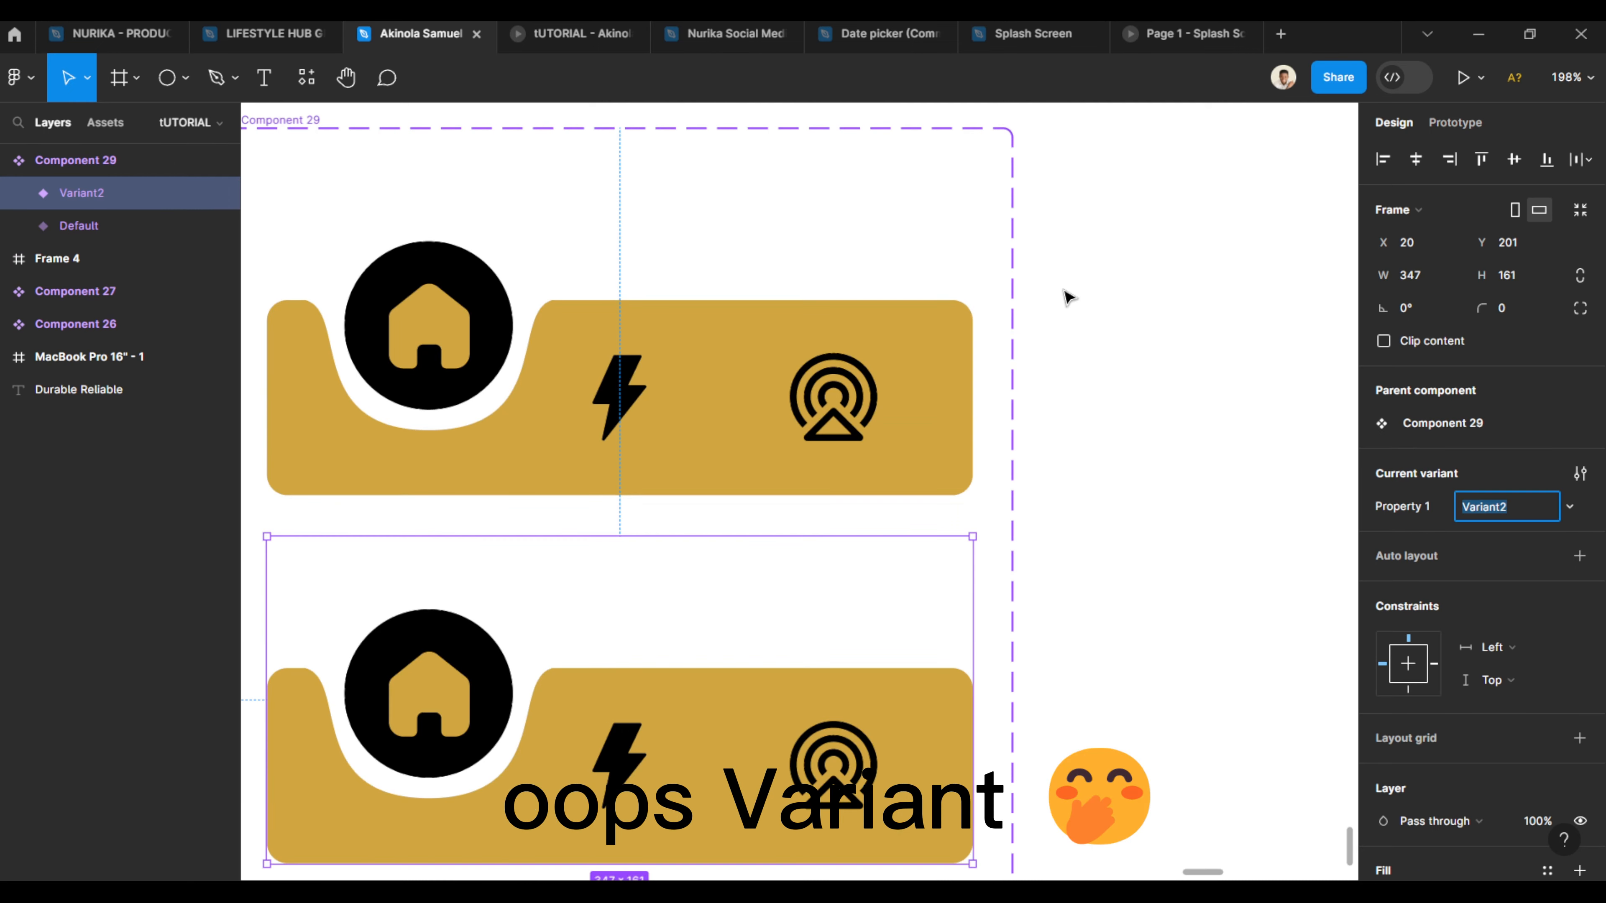
pyautogui.scroll(-5, 933, 445)
pyautogui.scroll(6, 609, 452)
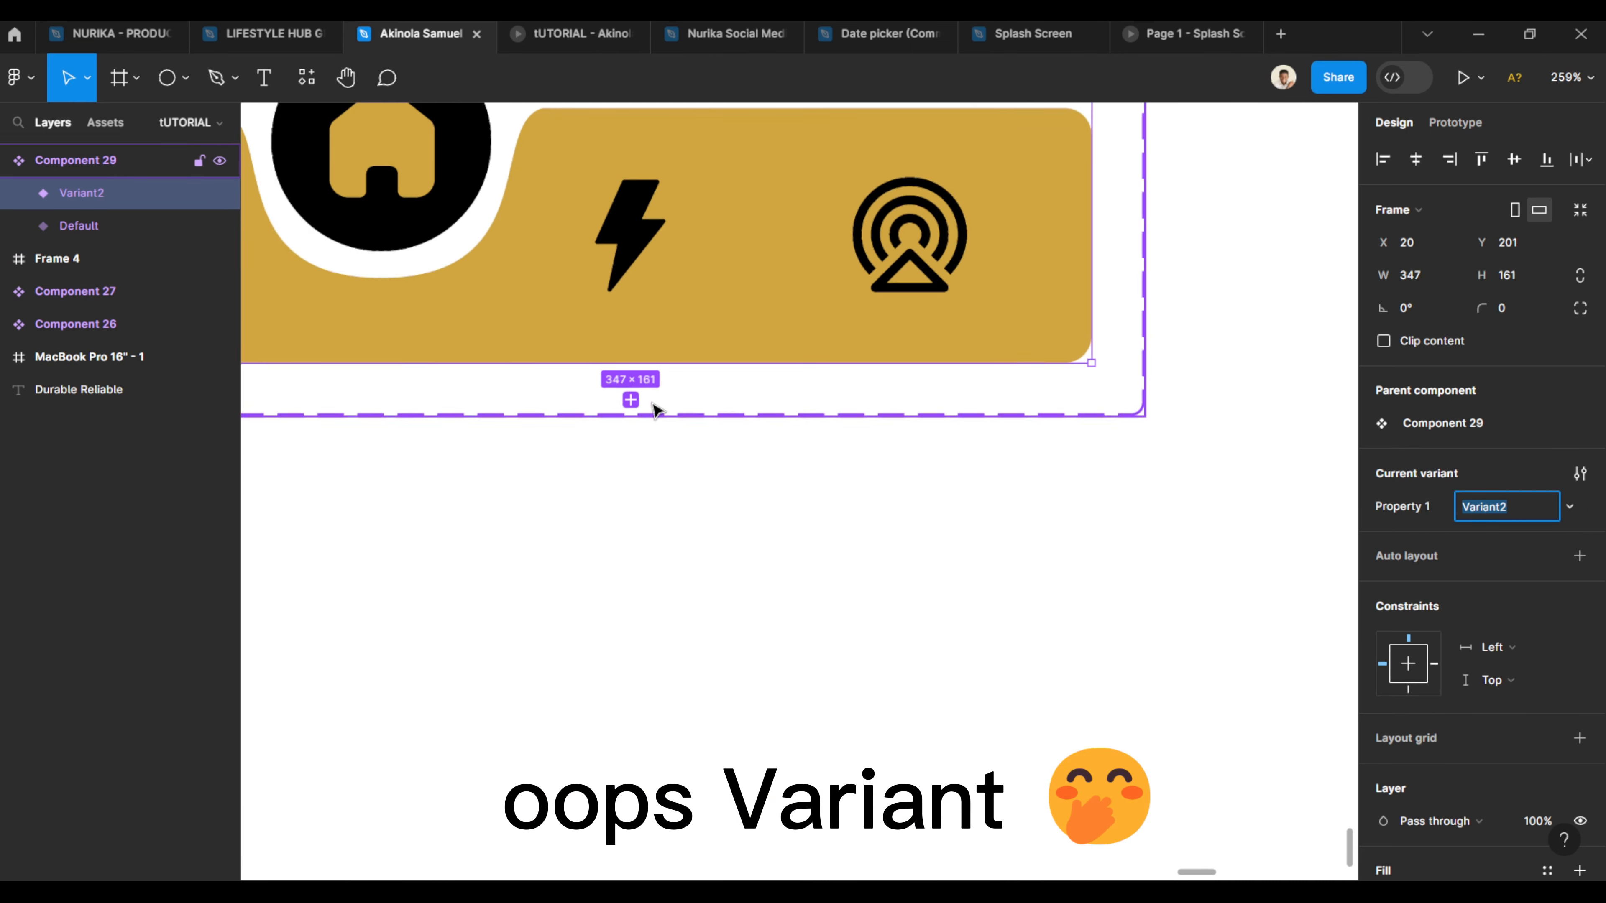
pyautogui.scroll(-4, 898, 429)
pyautogui.scroll(2, 753, 471)
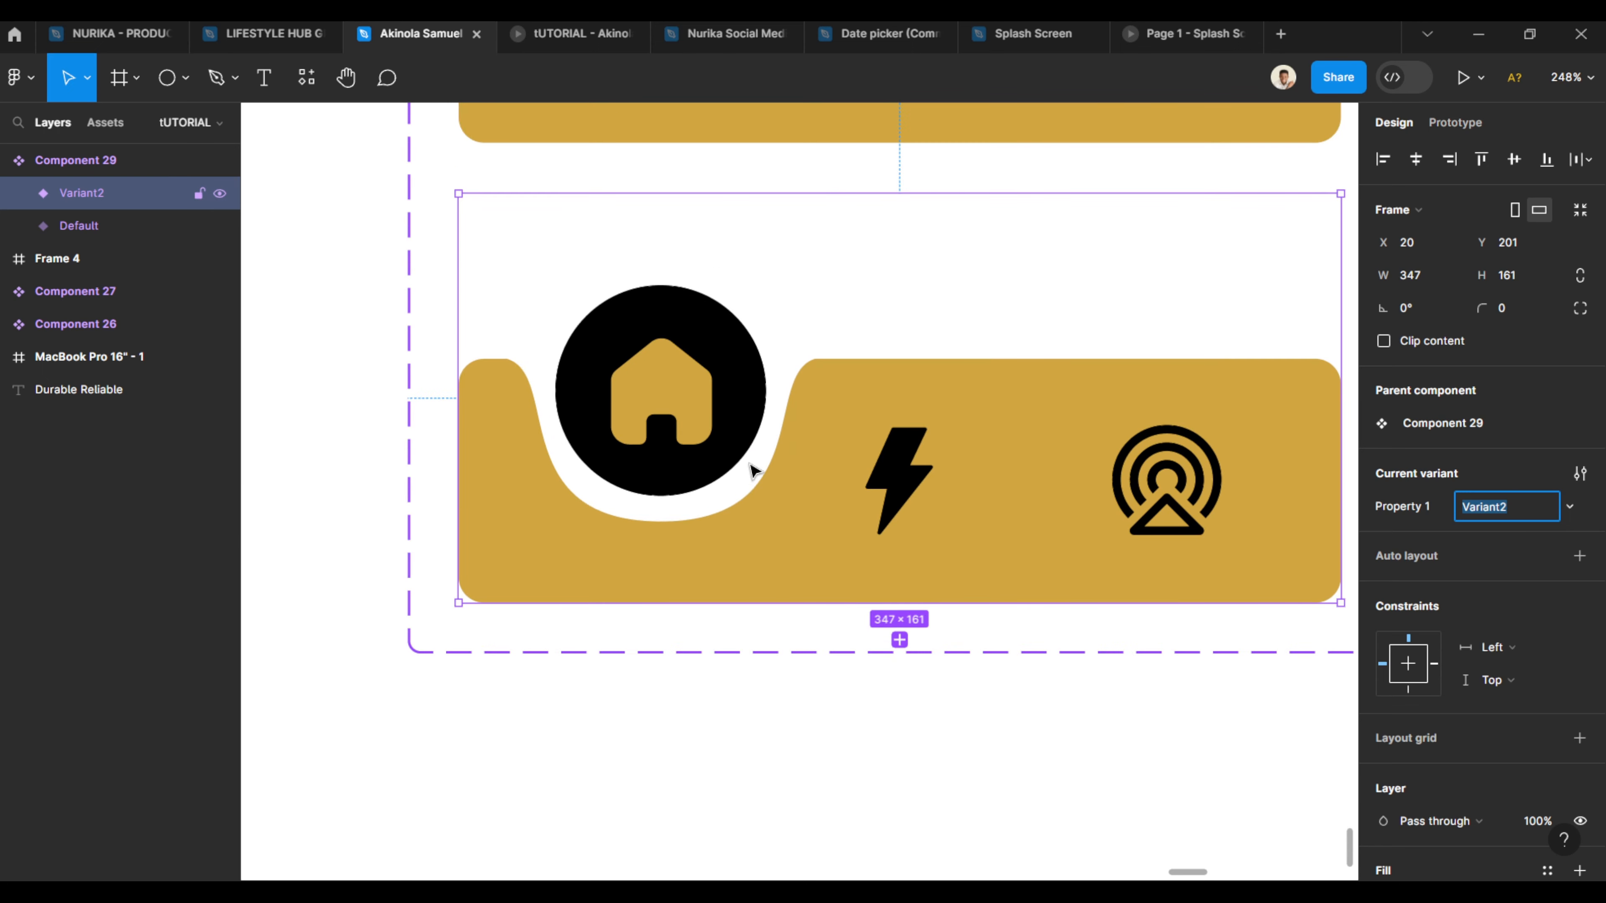
# - In Variant2, shift the circle-and-notch group right to X 106 so it sits under the bolt icon
pyautogui.doubleClick(754, 490)
pyautogui.press('Right')
pyautogui.press('Right')
pyautogui.press('Right')
pyautogui.press('Right')
pyautogui.press('Right')
pyautogui.press('Right')
pyautogui.press('Right')
pyautogui.press('Right')
pyautogui.press('Right')
pyautogui.press('Right')
pyautogui.press('Right')
pyautogui.press('Right')
pyautogui.press('Right')
pyautogui.press('Right')
pyautogui.press('Right')
pyautogui.press('Right')
pyautogui.press('Right')
pyautogui.press('Right')
pyautogui.press('Right')
pyautogui.press('Right')
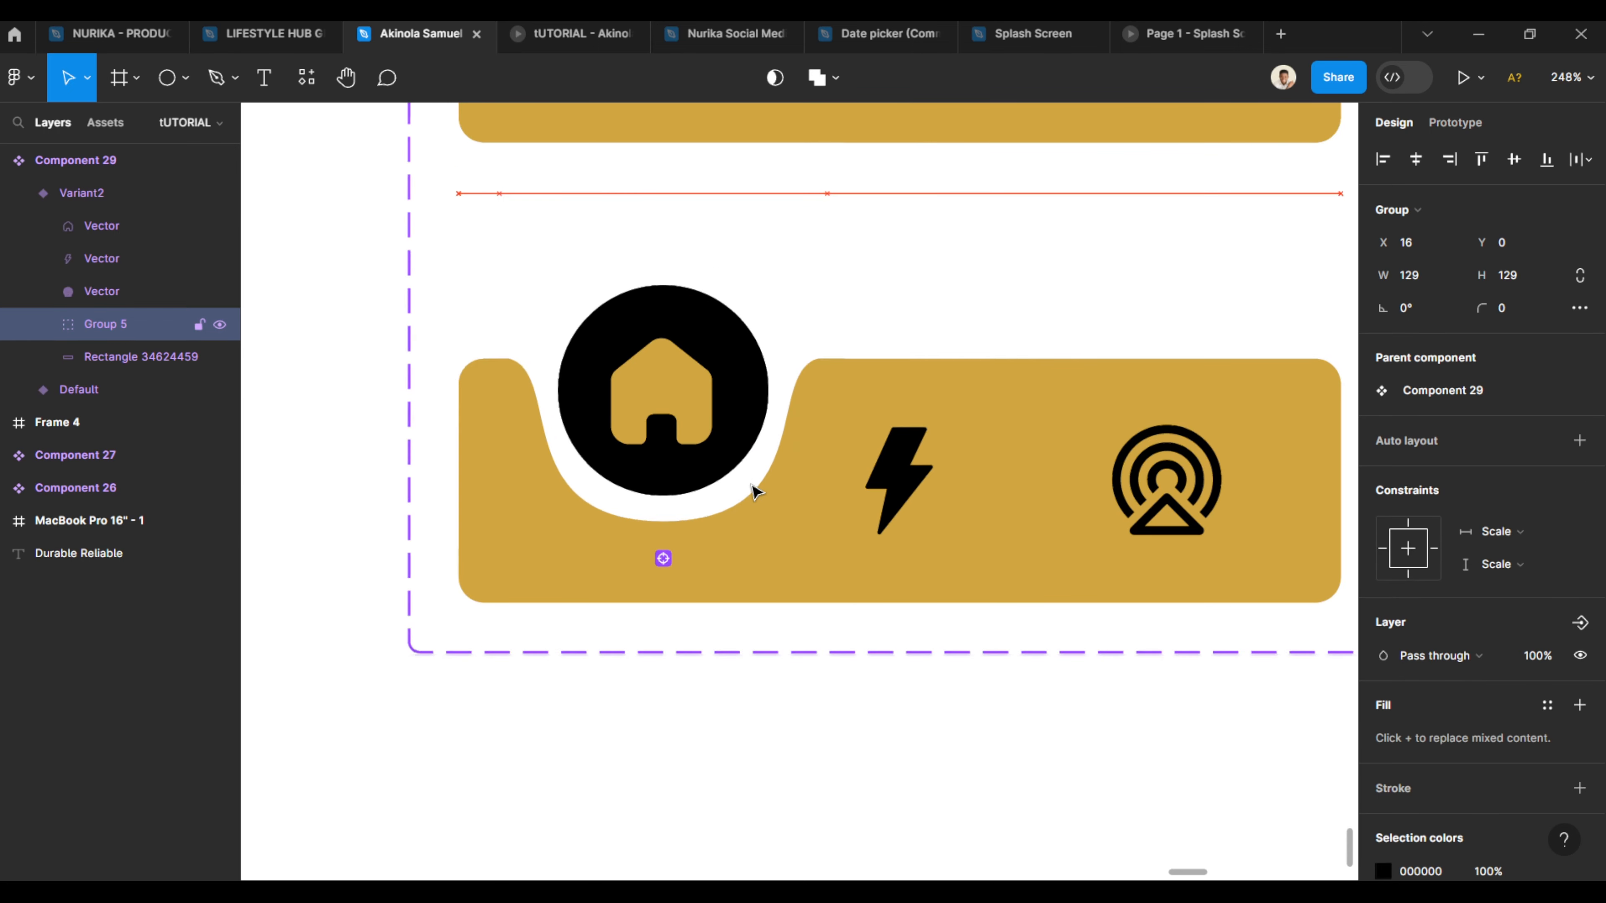
pyautogui.press('Right')
pyautogui.press('Right')
pyautogui.press('Right')
pyautogui.press('Right')
pyautogui.press('Right')
pyautogui.press('Right')
pyautogui.press('Right')
pyautogui.press('Right')
pyautogui.press('Right')
pyautogui.press('Right')
pyautogui.press('Right')
pyautogui.press('Right')
pyautogui.press('Right')
pyautogui.press('Right')
pyautogui.press('Right')
pyautogui.press('Right')
pyautogui.press('Right')
pyautogui.press('Right')
pyautogui.press('Right')
pyautogui.press('Right')
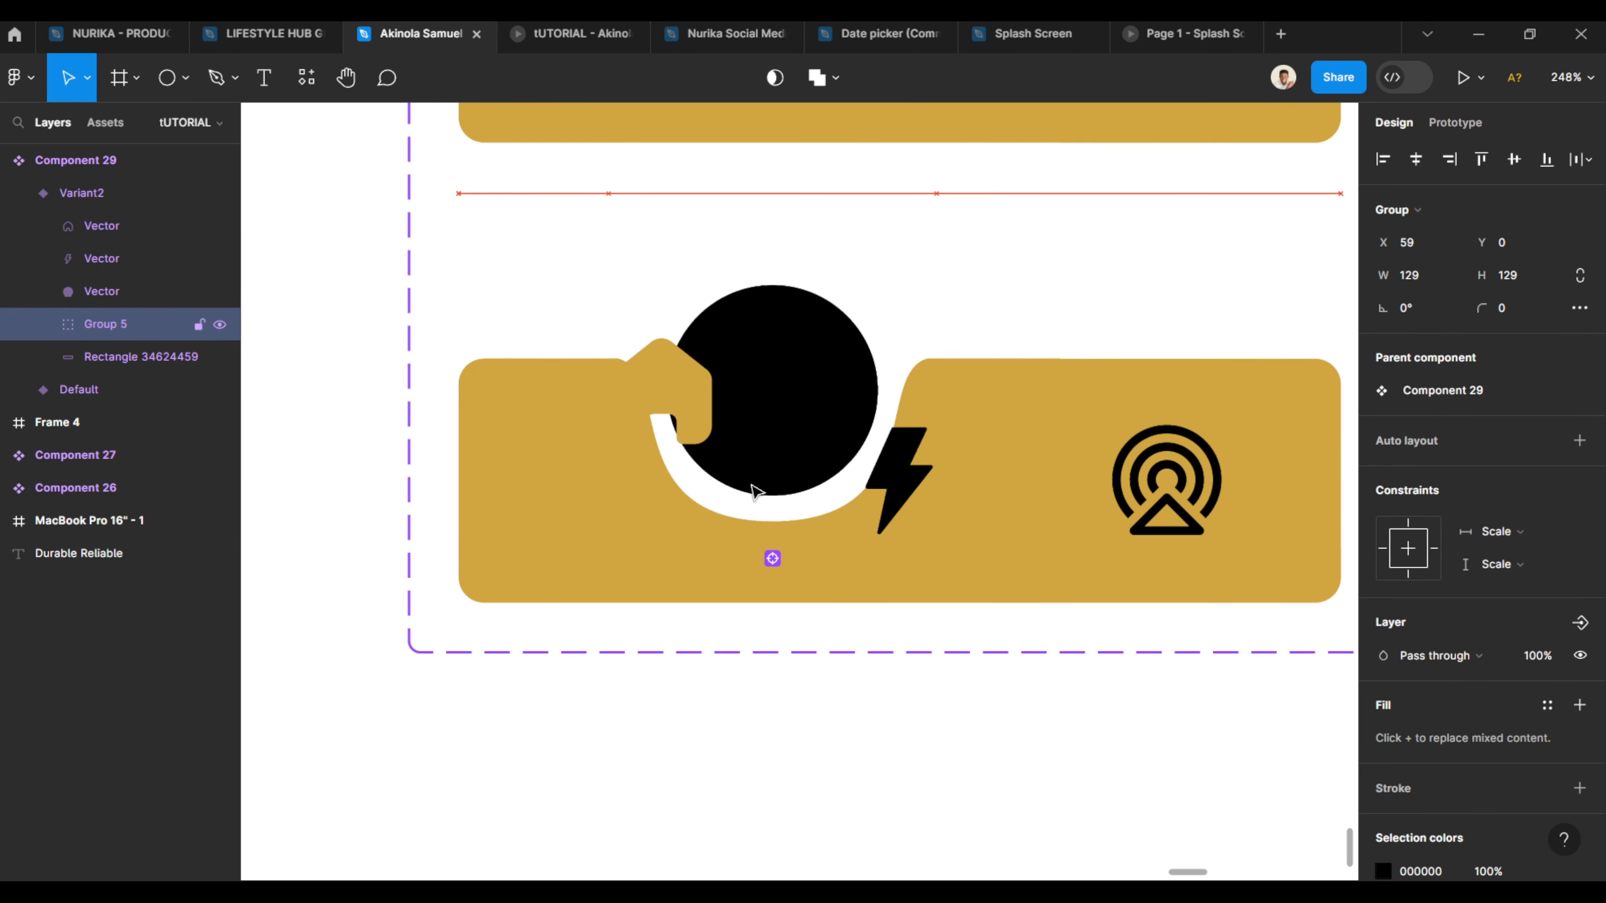
pyautogui.press('Right')
pyautogui.press('Right')
pyautogui.press('Right')
pyautogui.press('Right')
pyautogui.press('Right')
pyautogui.press('Right')
pyautogui.press('Right')
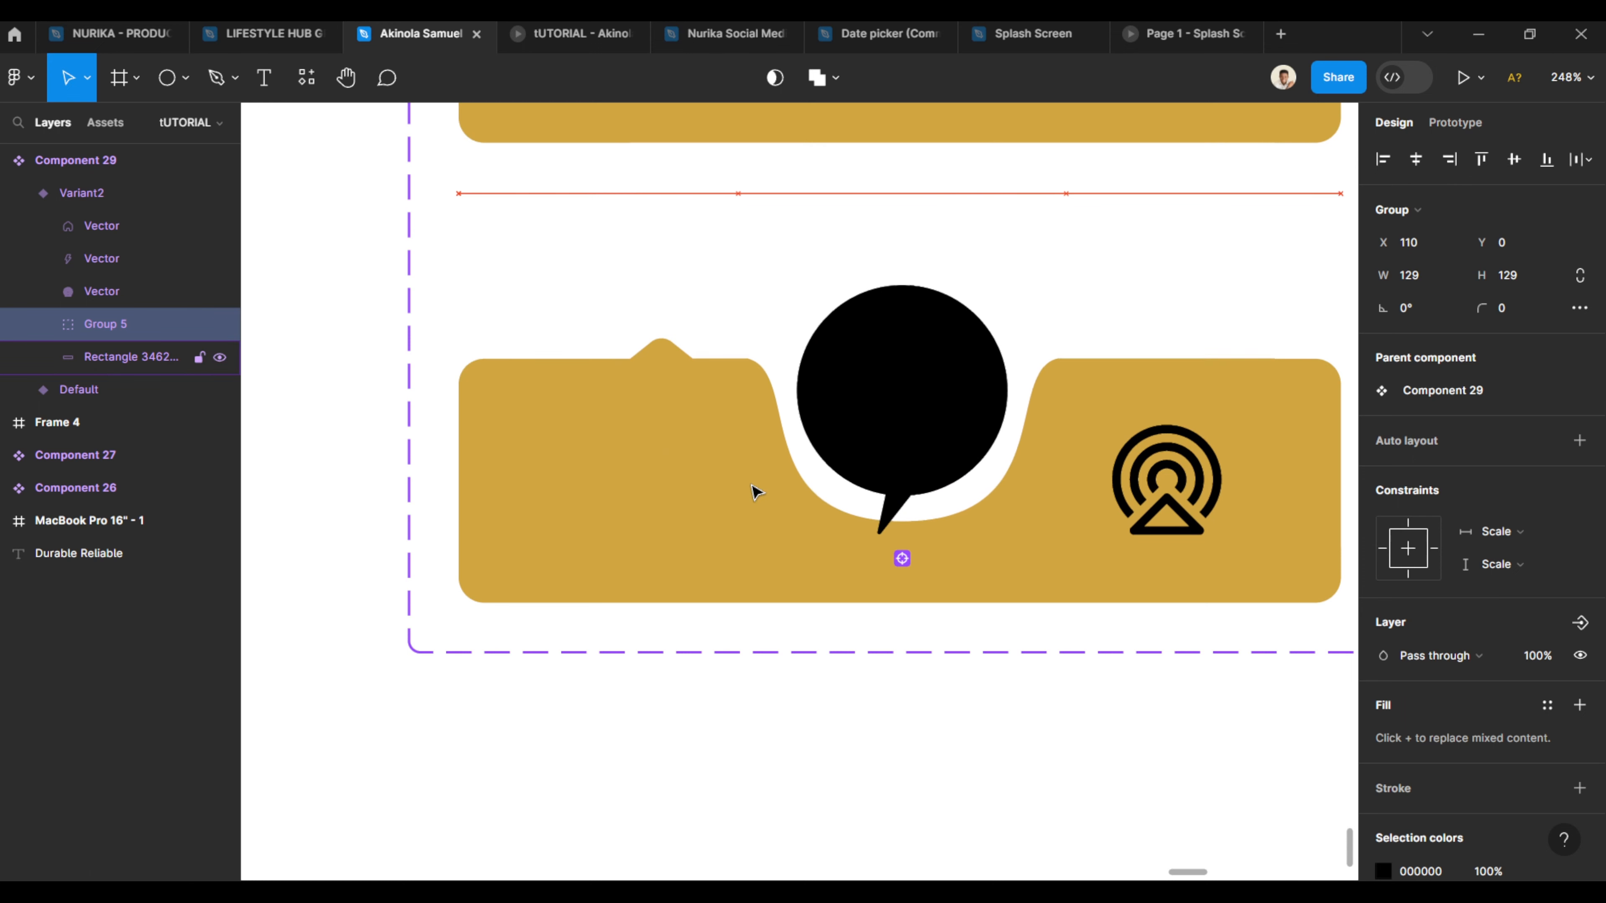
pyautogui.press('Left')
pyautogui.press('Left')
pyautogui.press('Left')
pyautogui.press('Left')
pyautogui.press('Left')
pyautogui.press('Left')
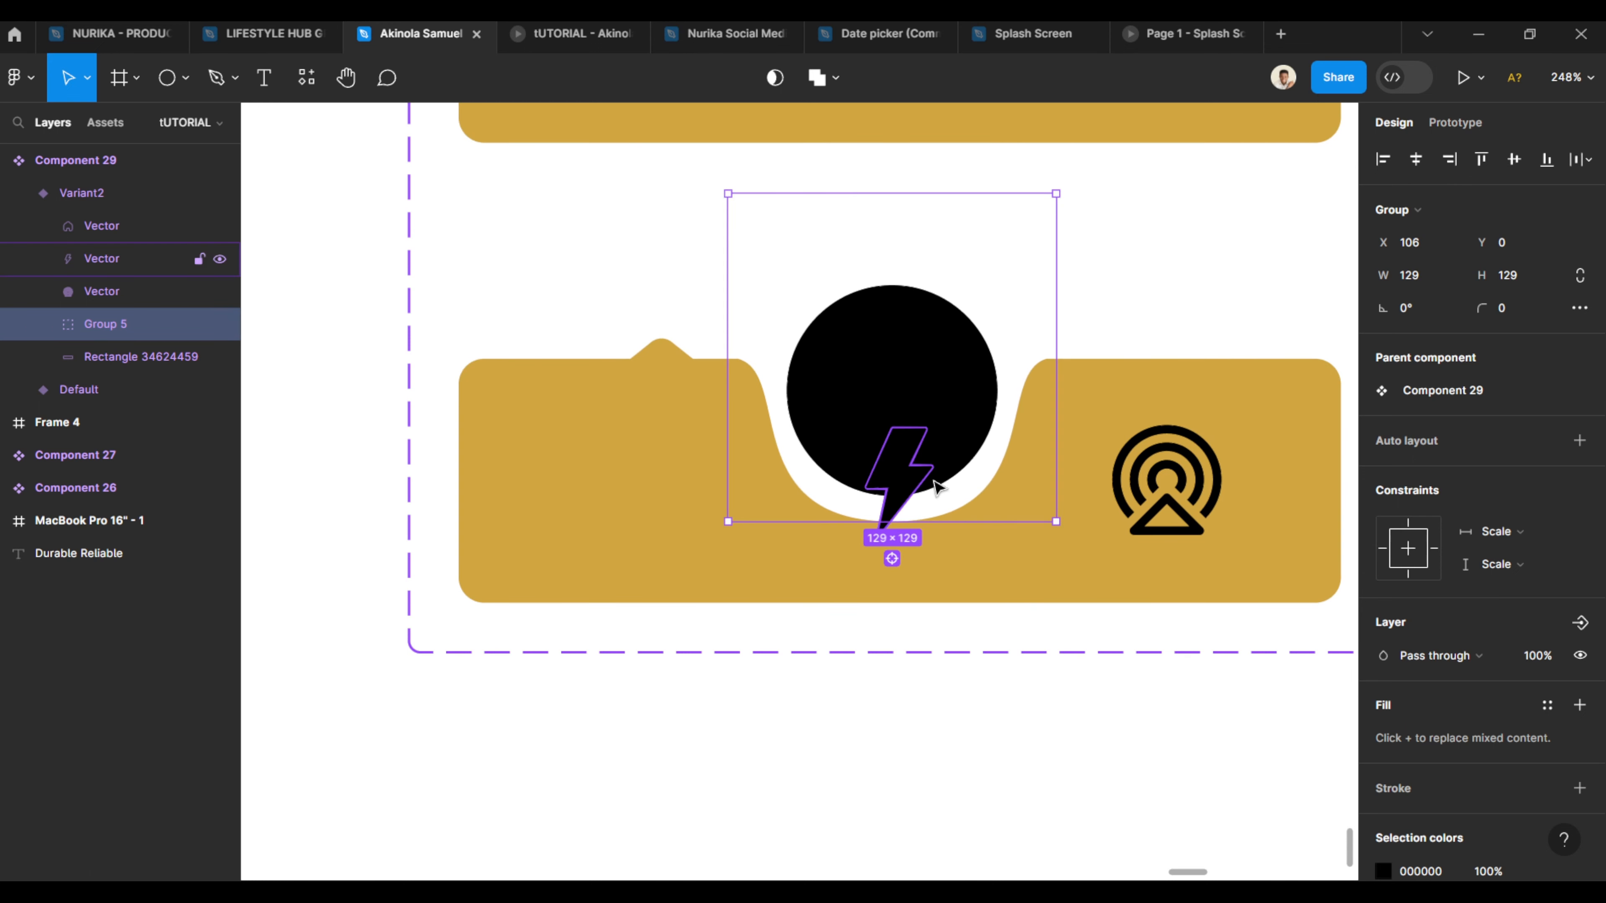
pyautogui.moveTo(908, 493); pyautogui.dragTo(917, 417)
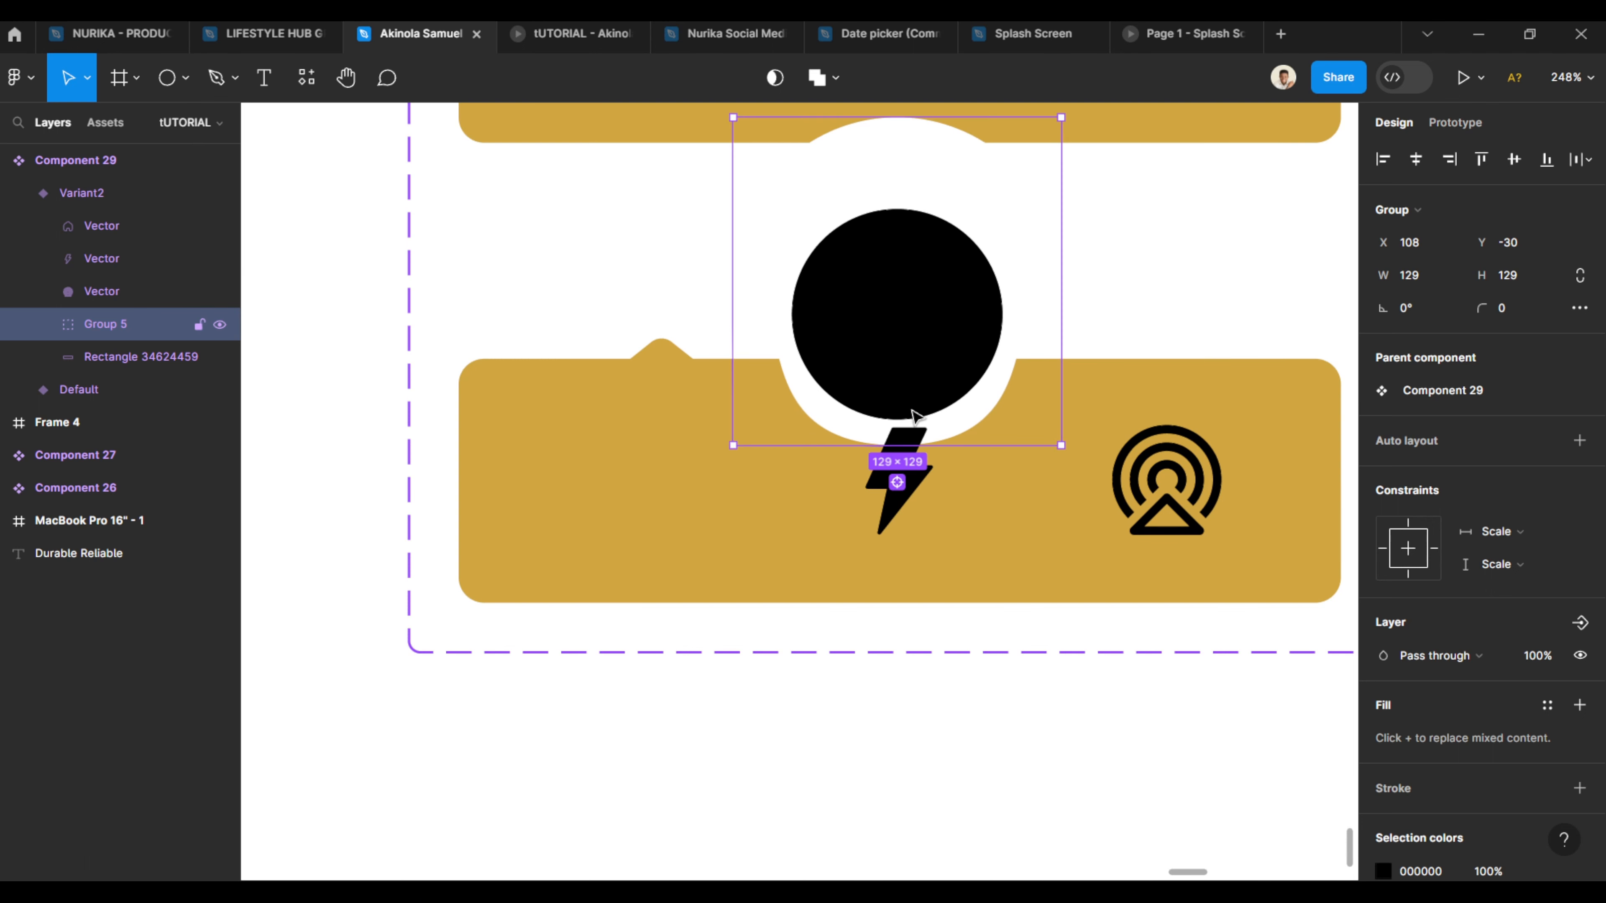
pyautogui.hotkey('ctrl', 'z')
# - In Variant2, move the bolt icon up into the black circle and fill it with gold D1A640
pyautogui.doubleClick(893, 506)
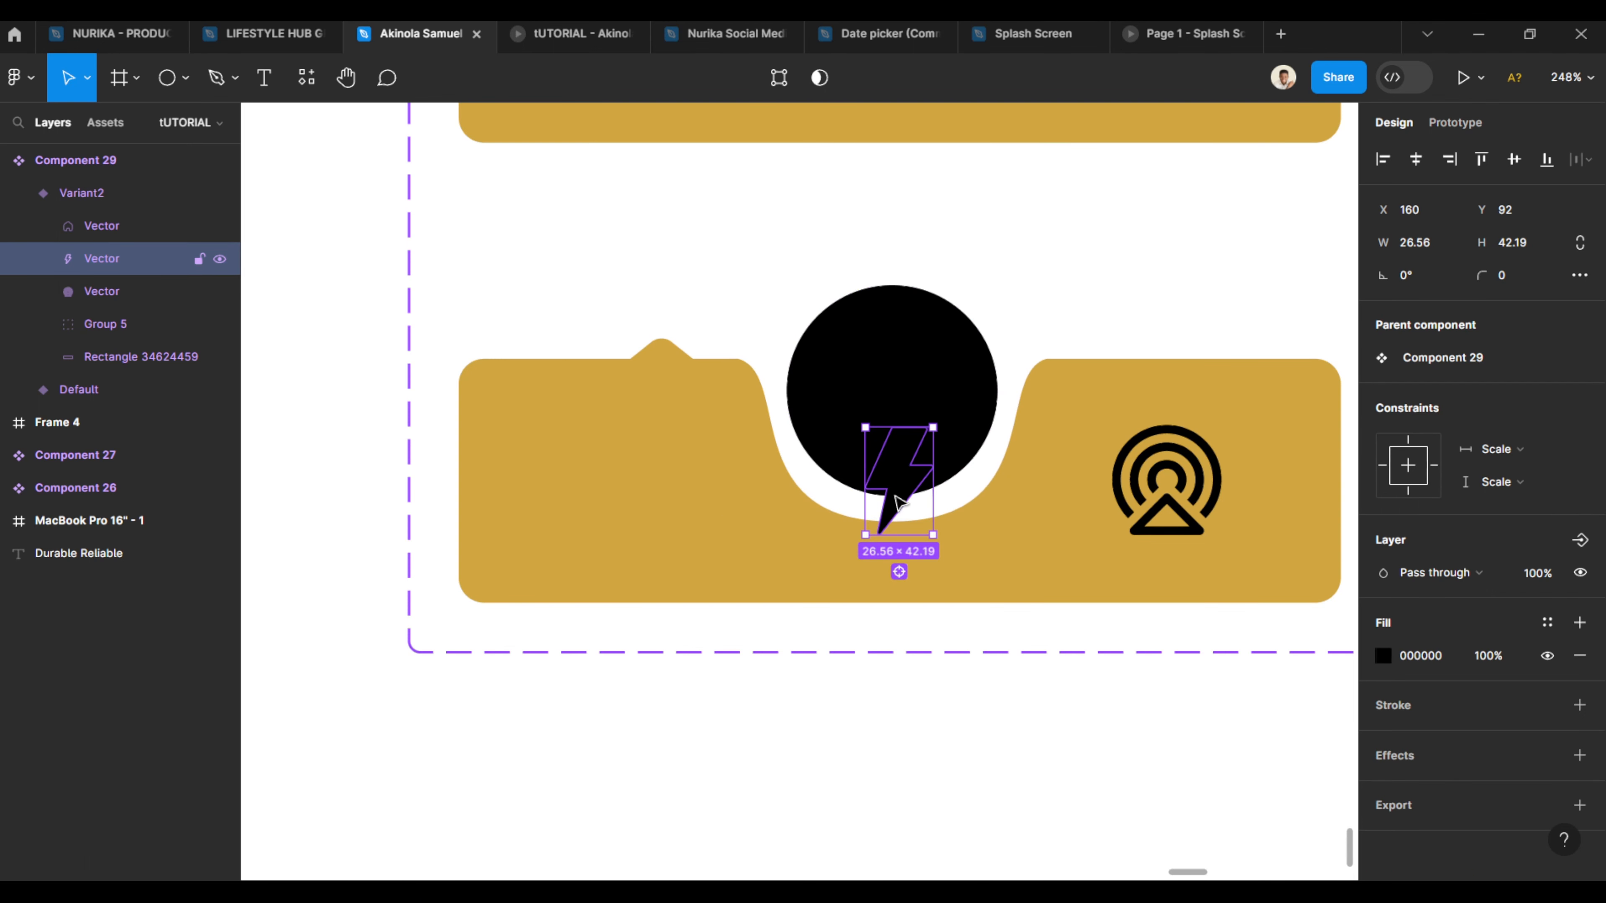
pyautogui.moveTo(893, 506); pyautogui.dragTo(887, 411)
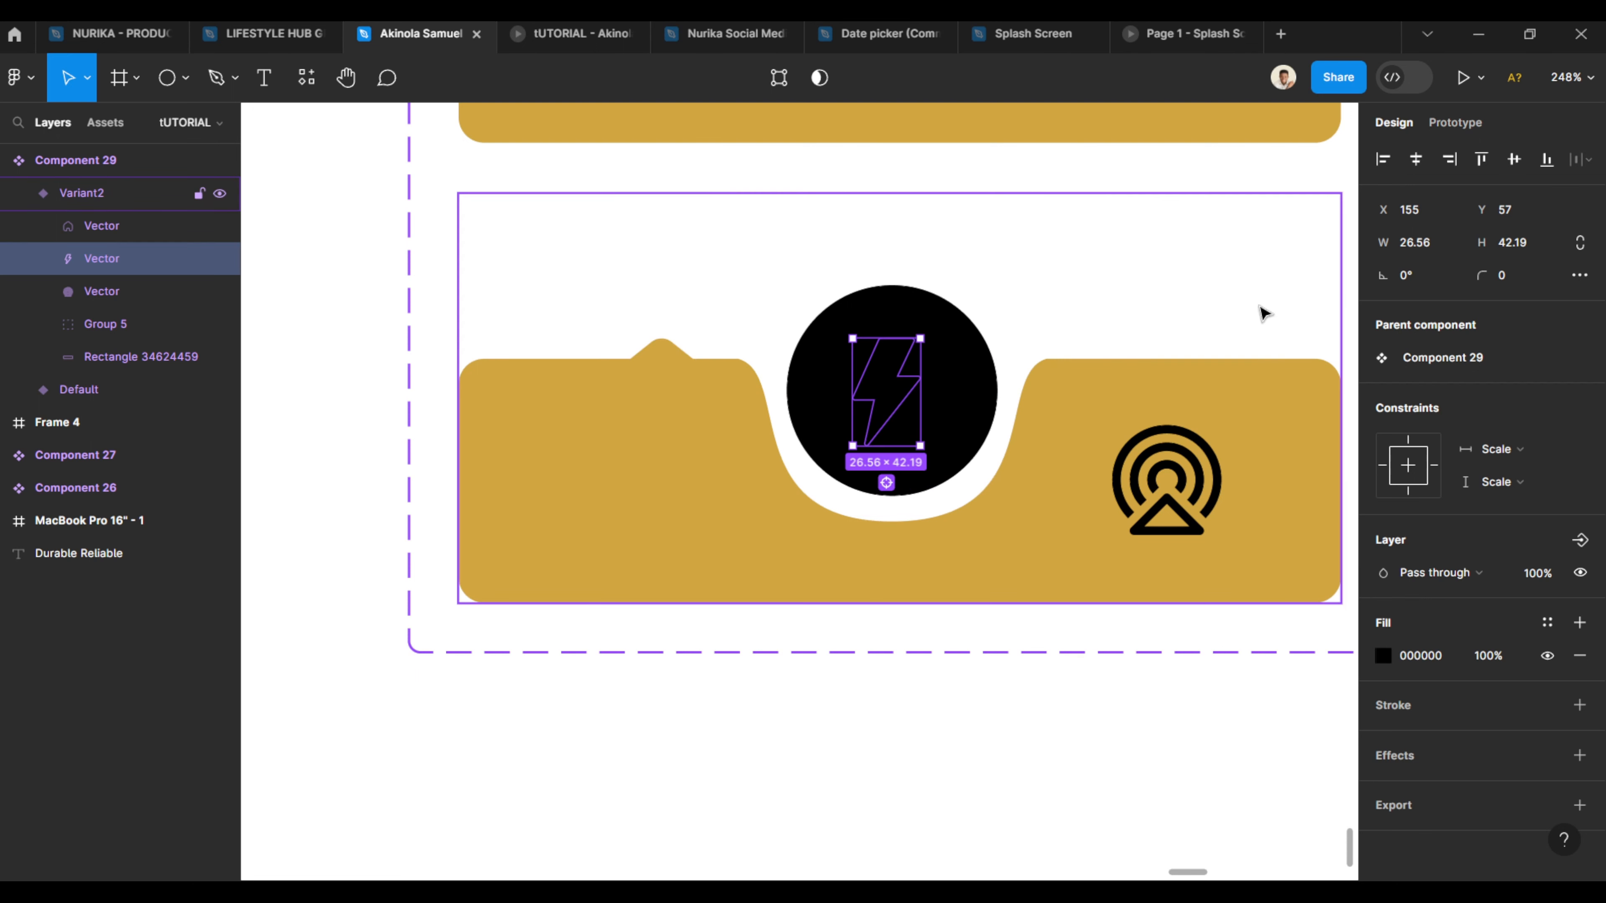
pyautogui.click(1383, 656)
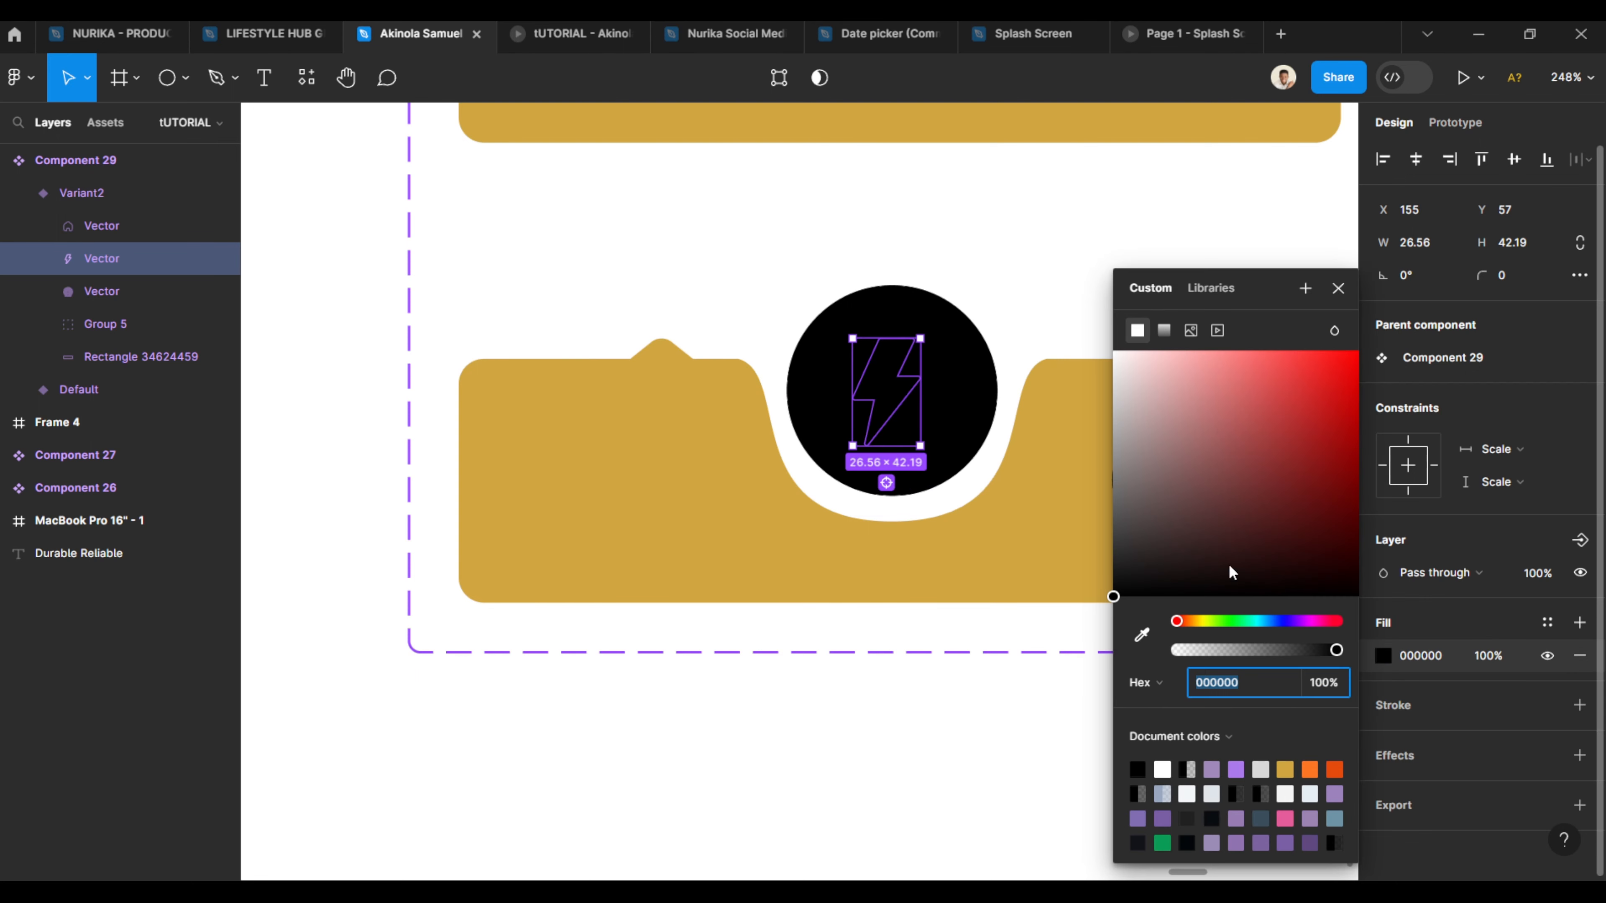
pyautogui.click(1285, 770)
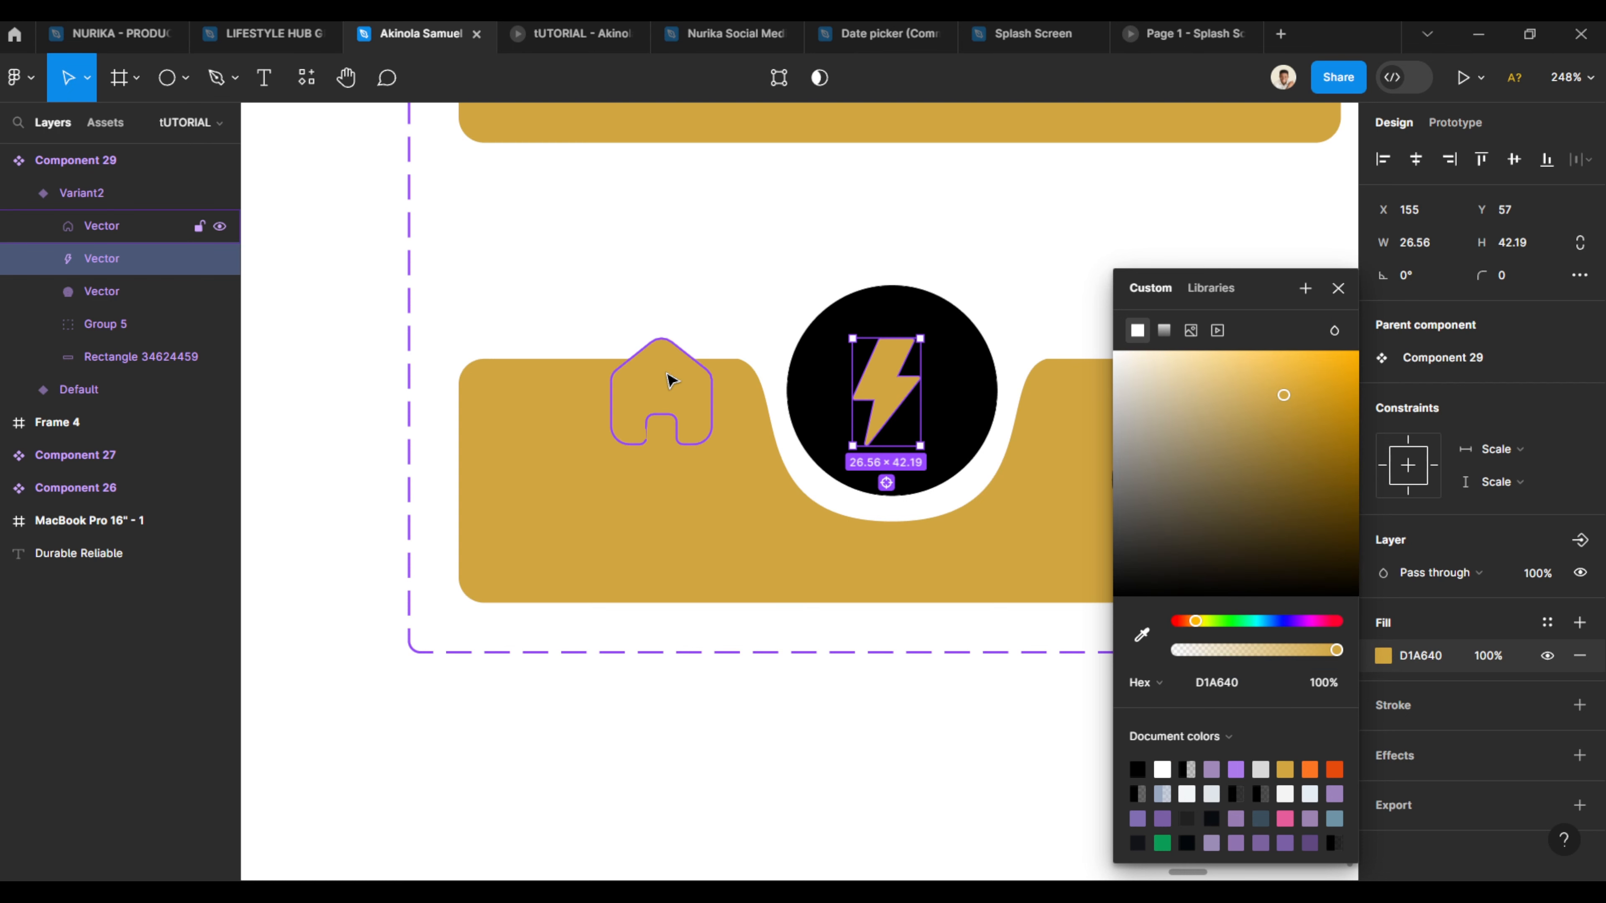
# - Set the home icon's fill in Variant2 to black 000000
pyautogui.click(664, 382)
pyautogui.click(1381, 657)
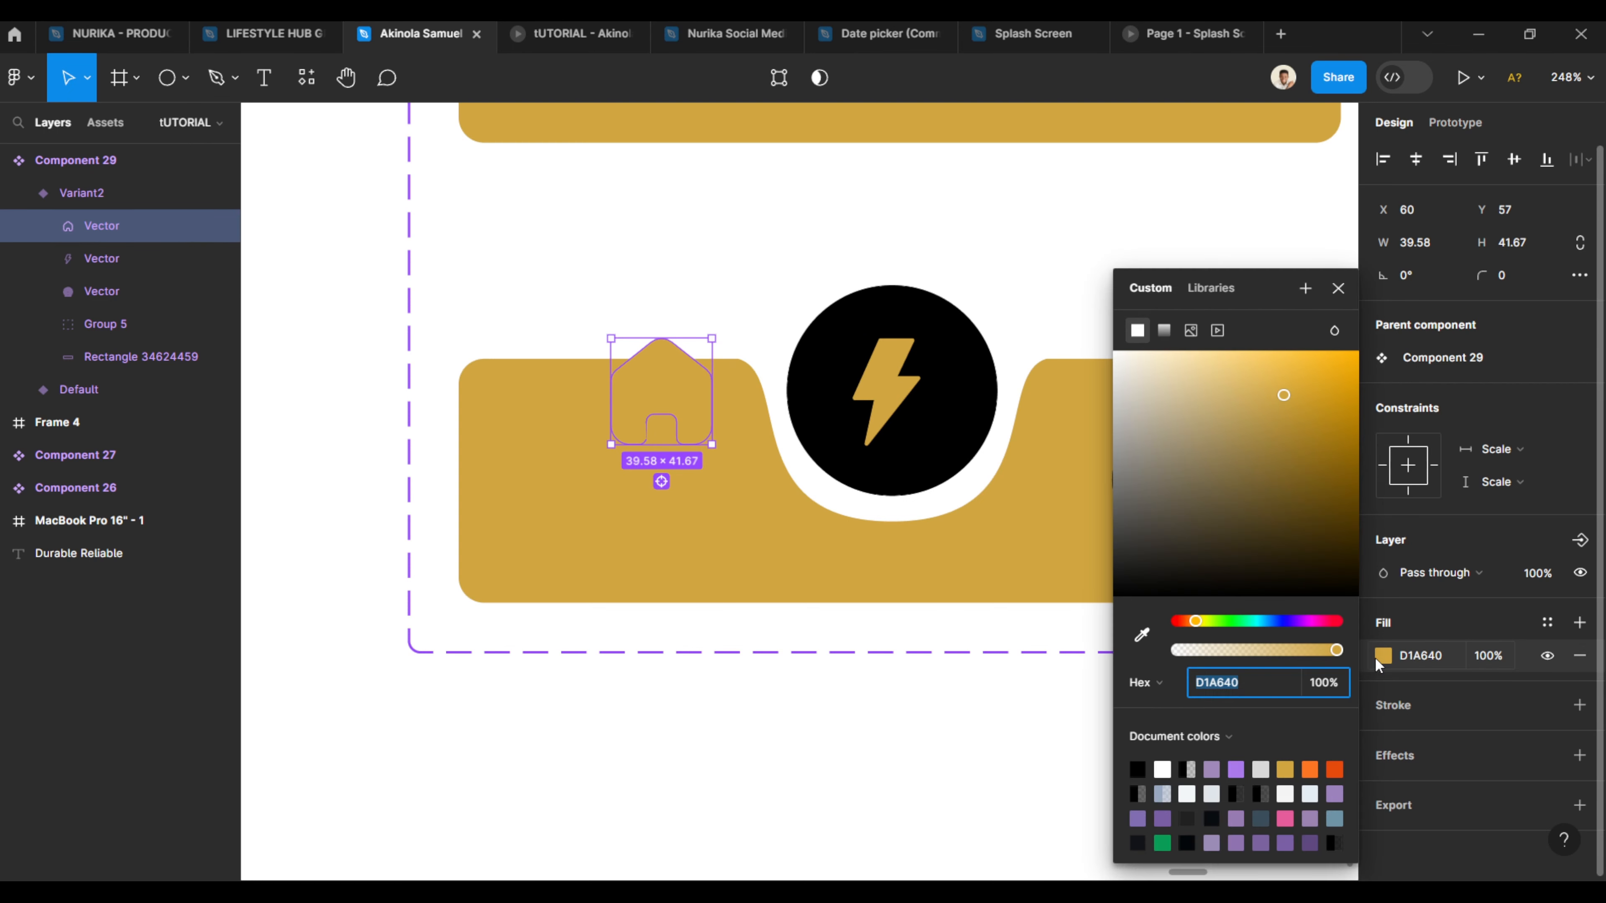
pyautogui.moveTo(1172, 577); pyautogui.dragTo(1005, 649)
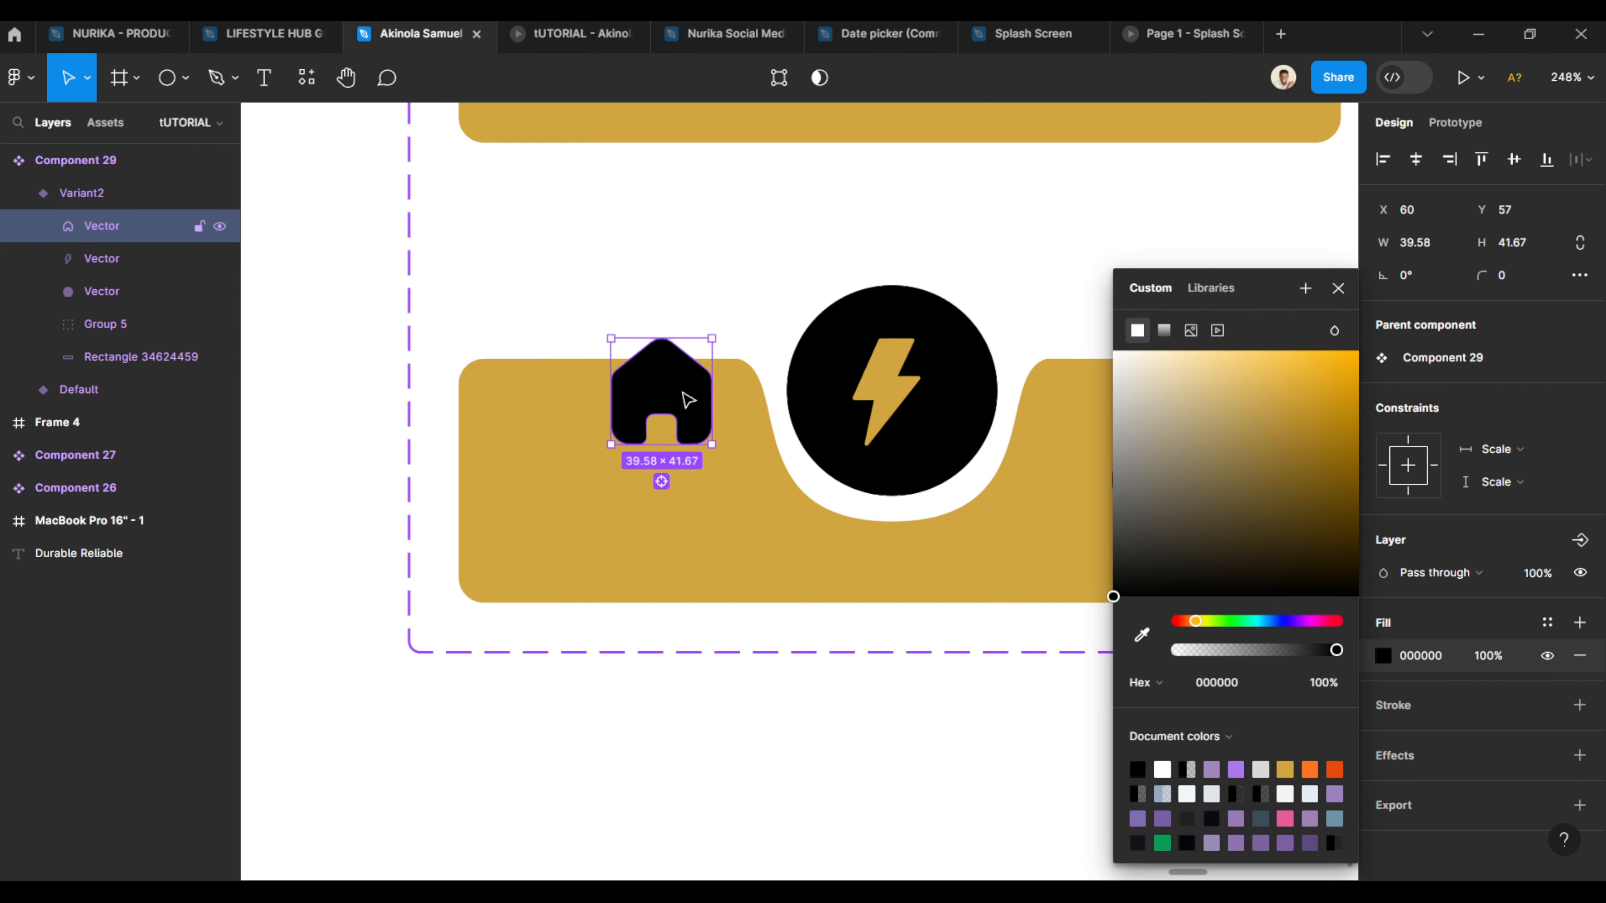
# - Align the home and tower icons in Variant2 along their bottom edges
pyautogui.hscroll(3, 720, 438)
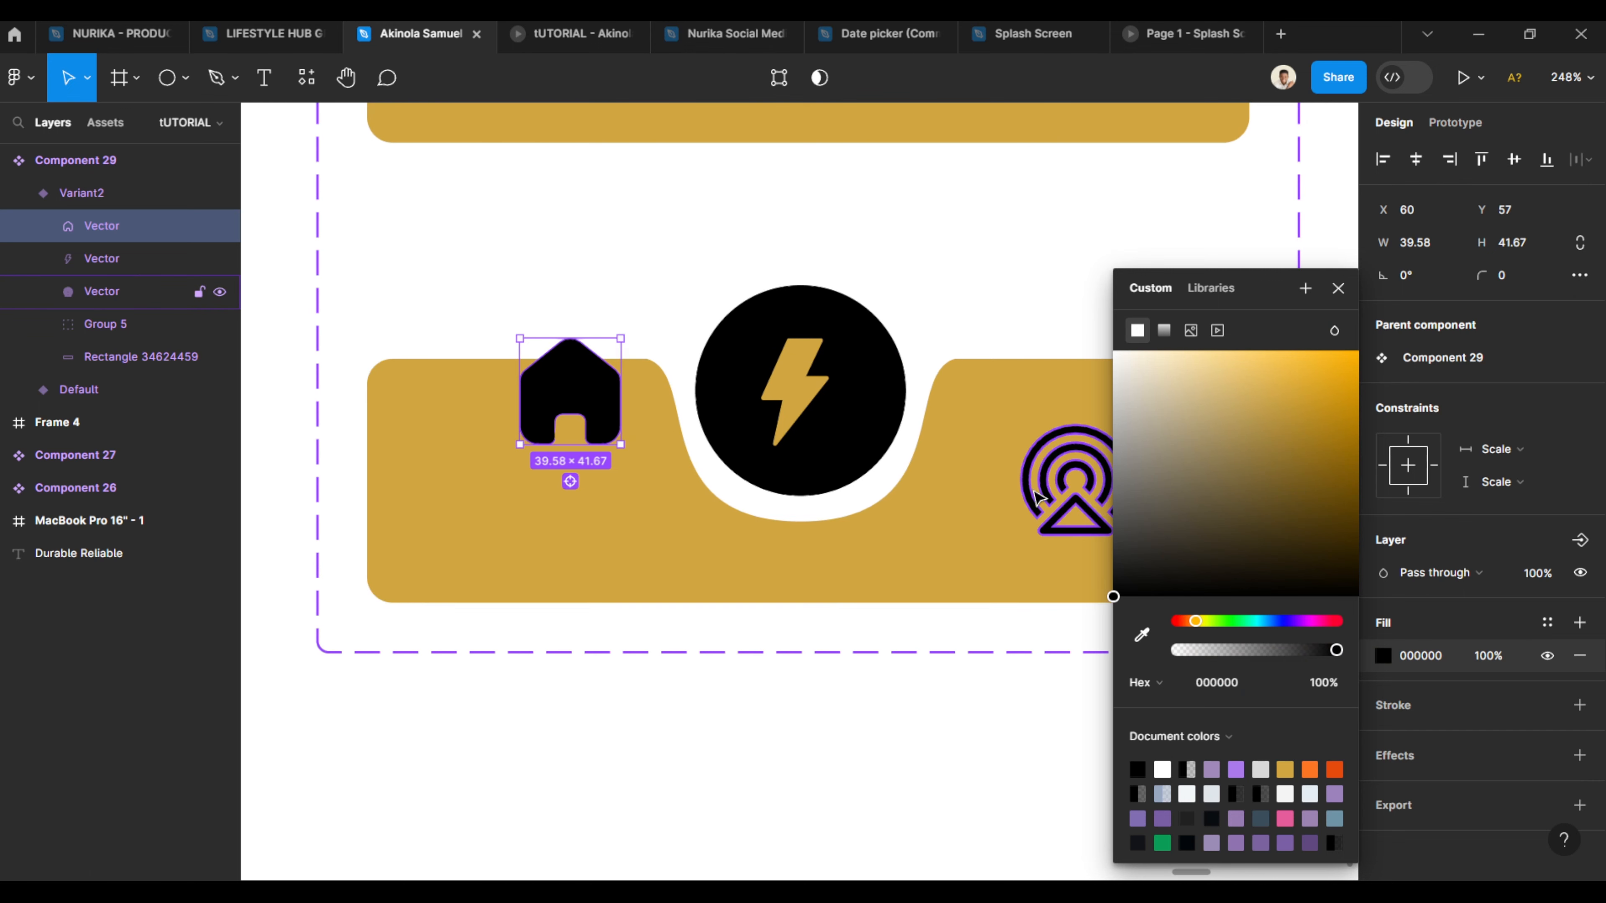
pyautogui.keyDown('shift'); pyautogui.click(1067, 493); pyautogui.keyUp('shift')
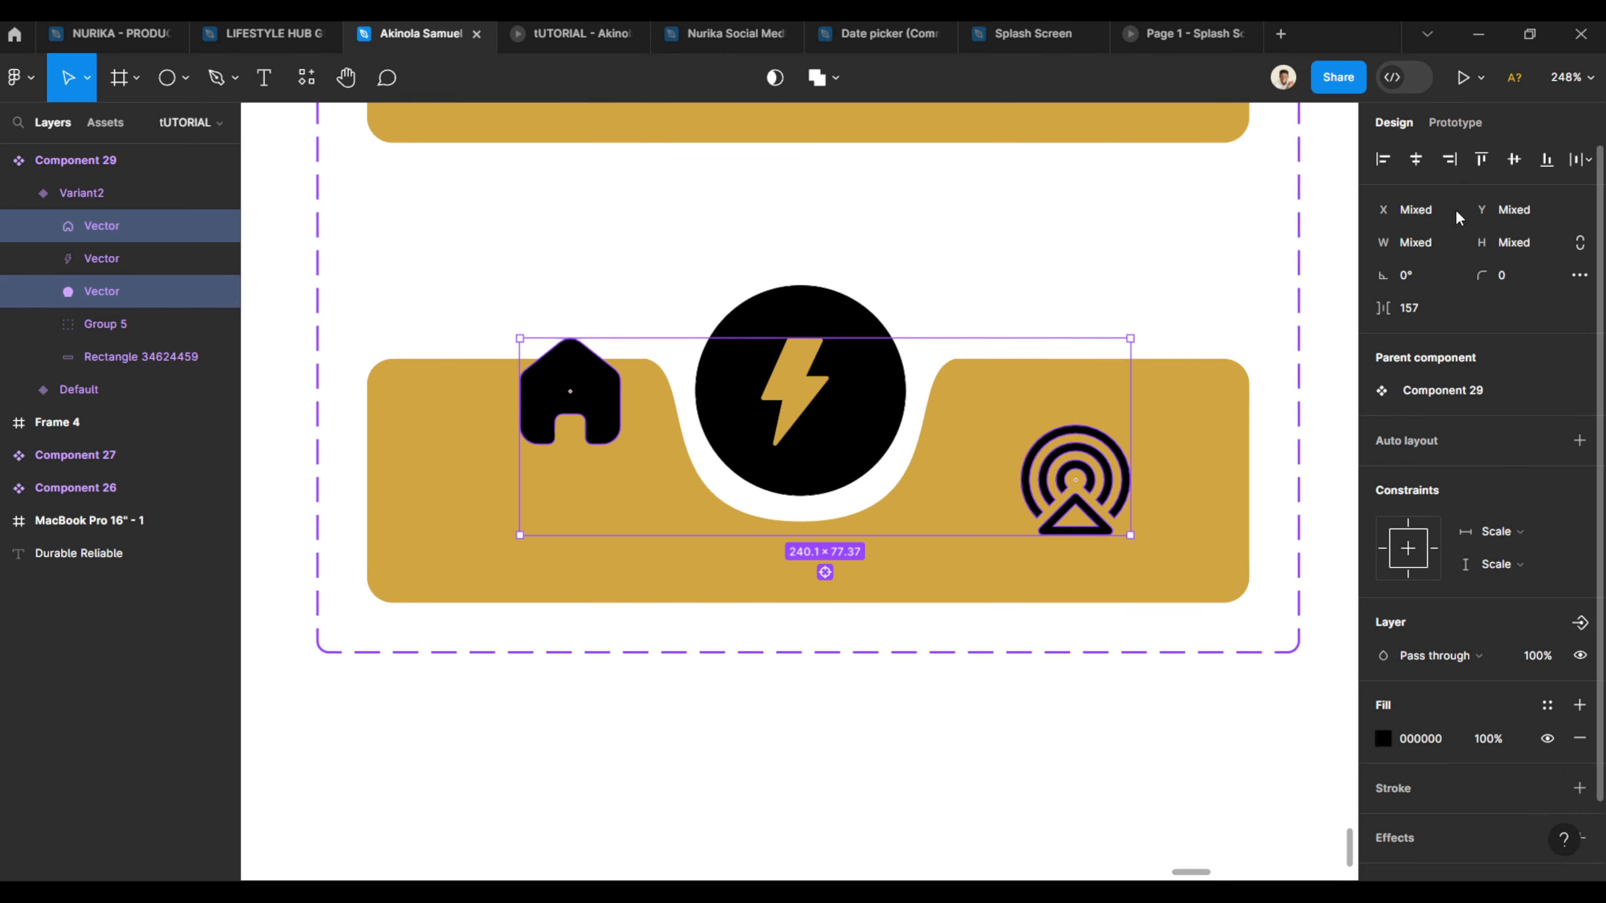
pyautogui.click(1547, 161)
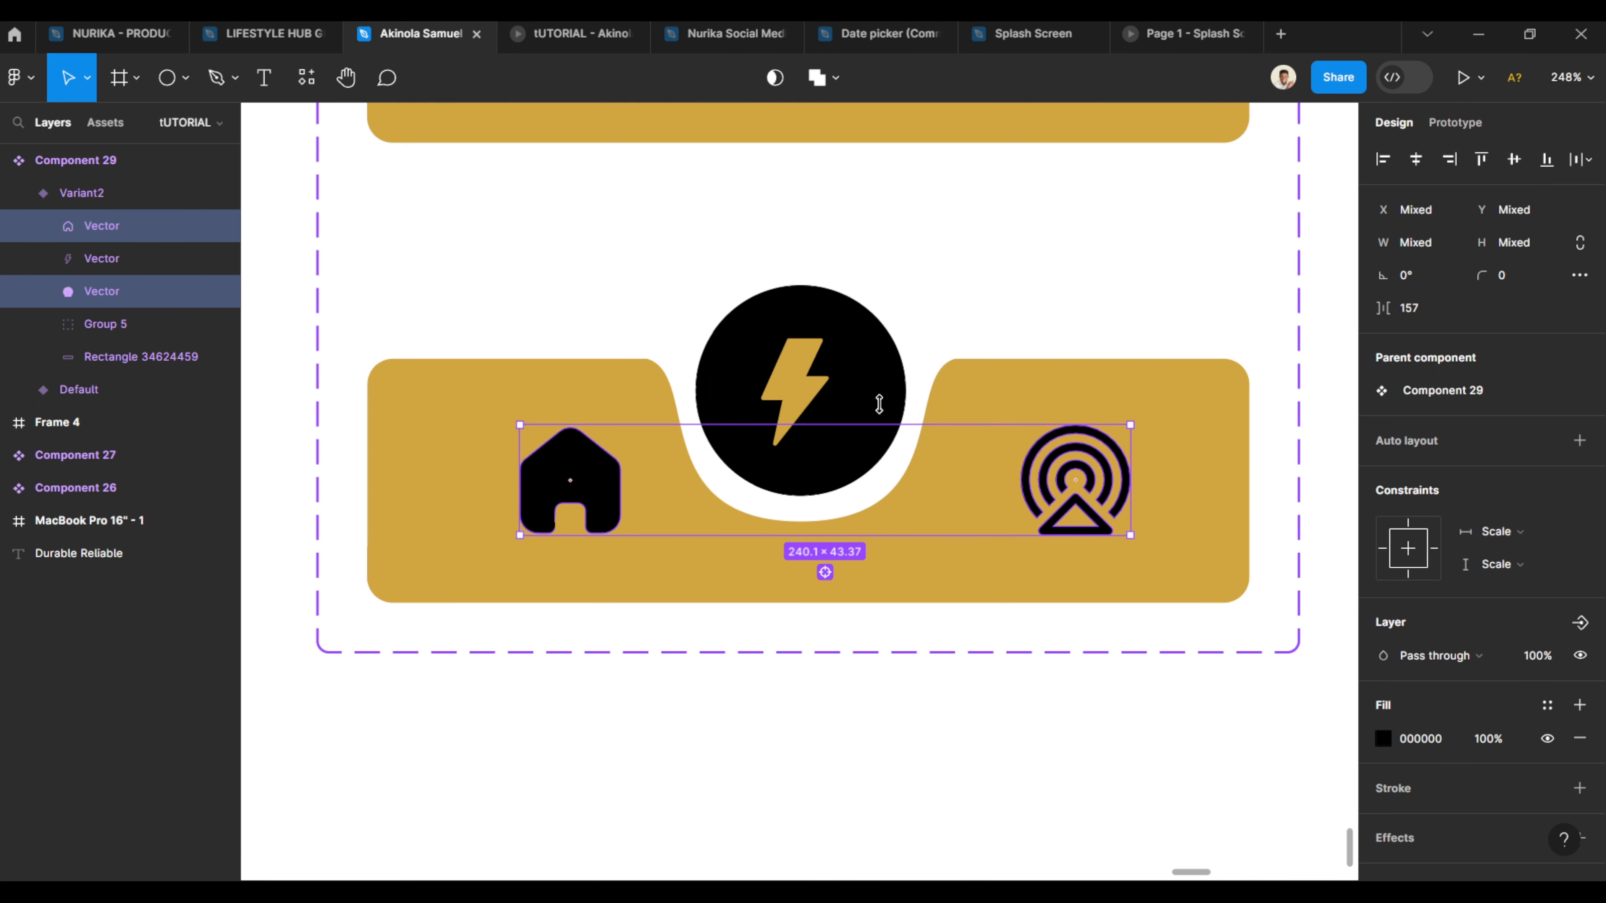
# - Center the circle-and-notch group horizontally, then center the bolt icon with it
pyautogui.click(901, 387)
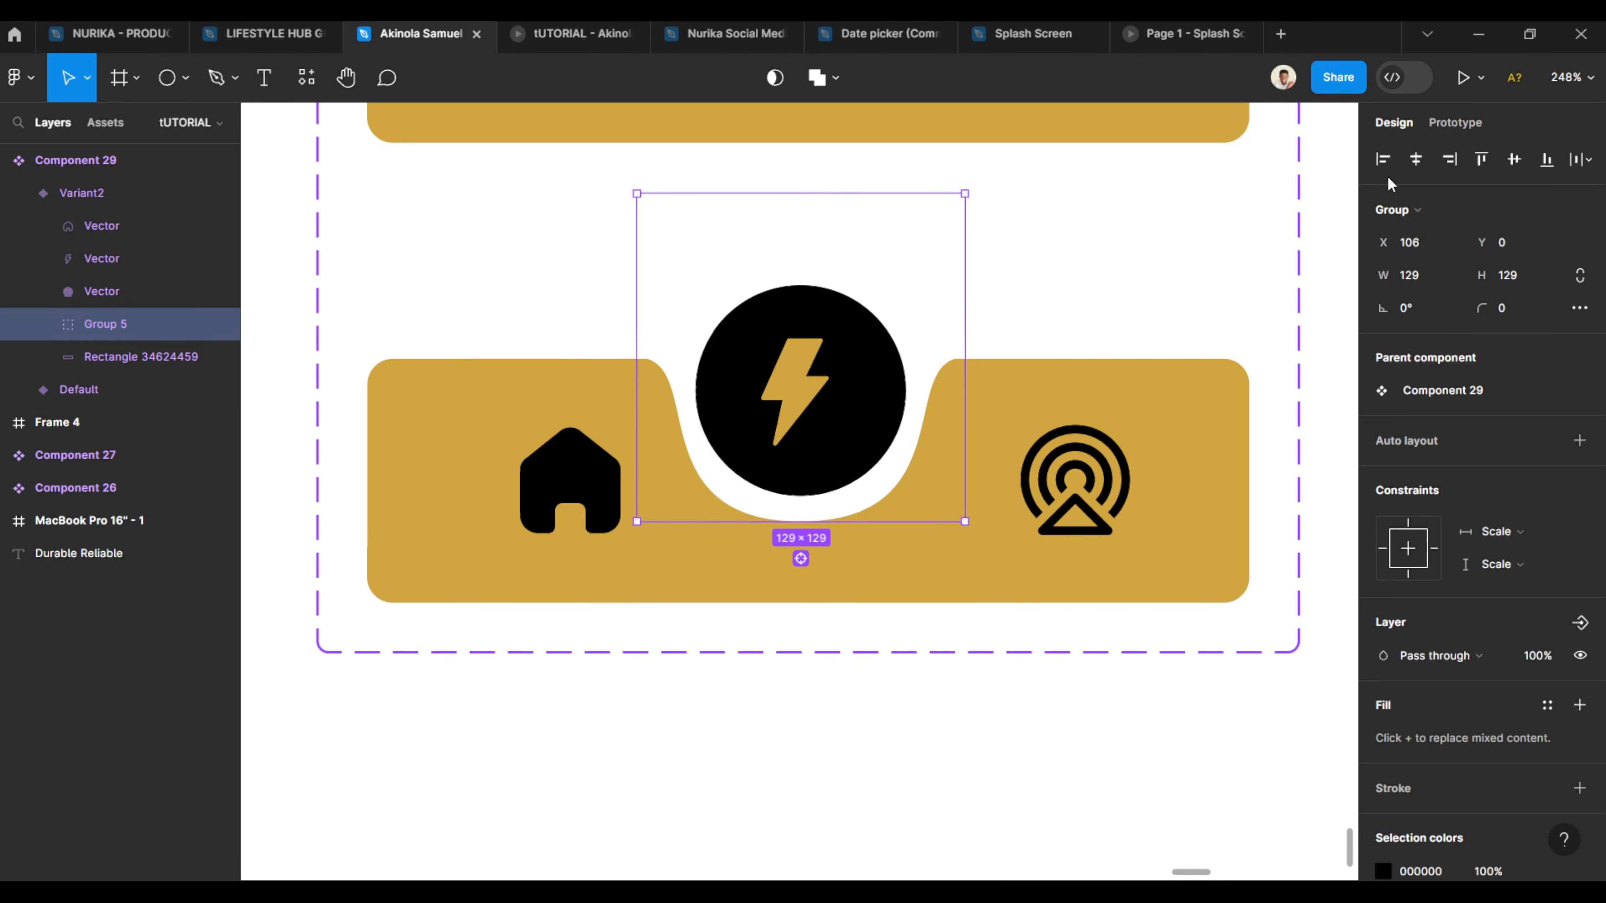
pyautogui.click(1424, 165)
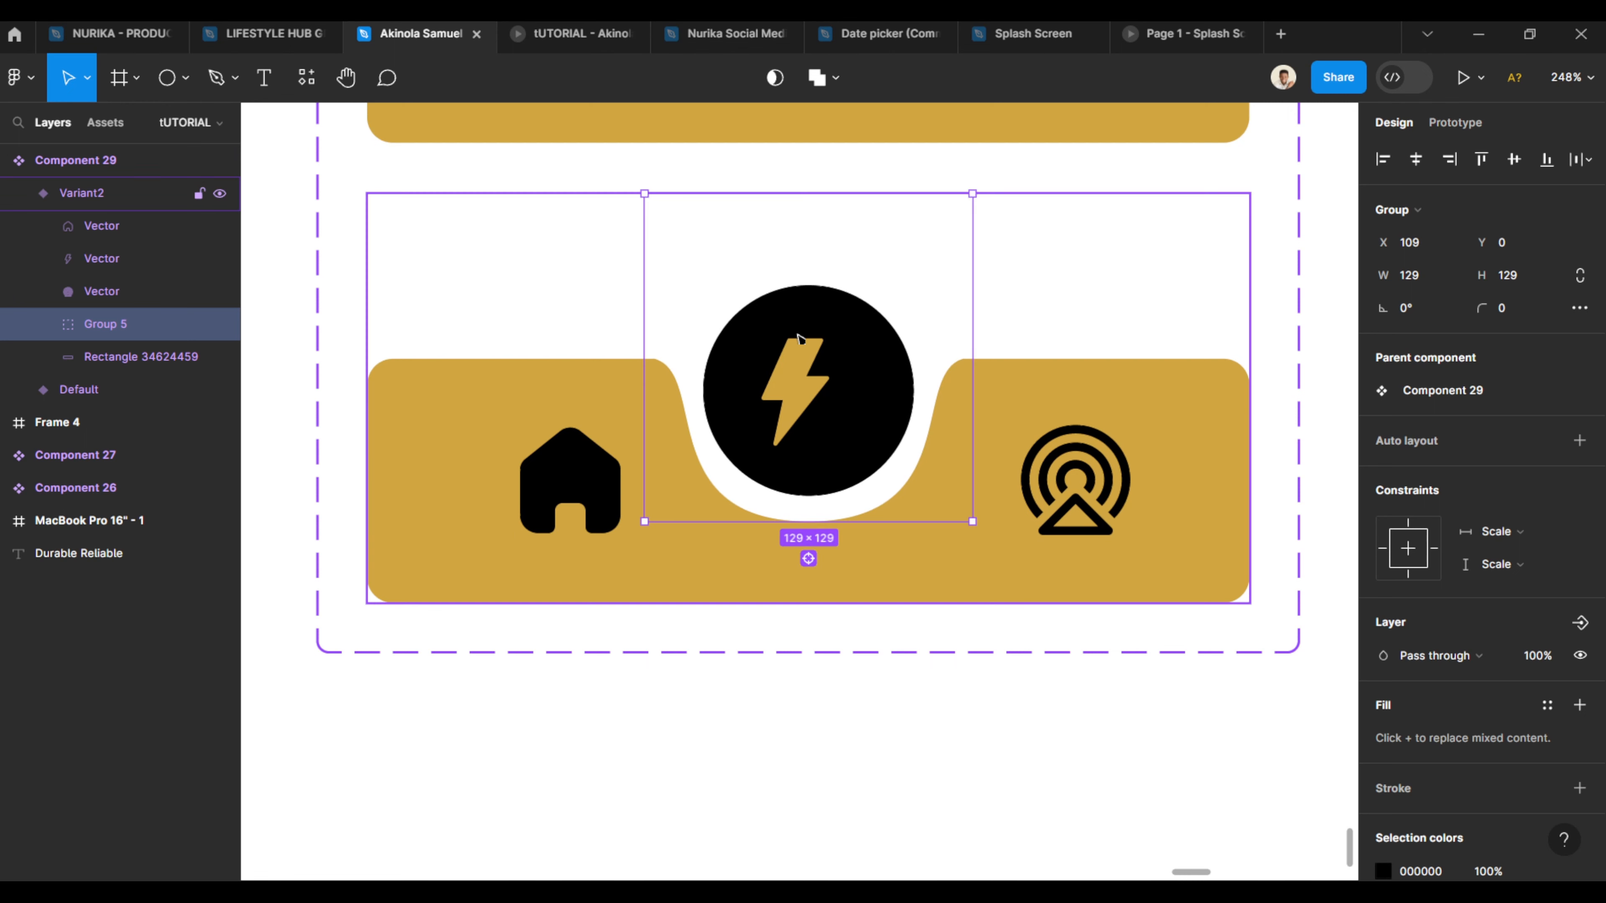
pyautogui.keyDown('shift'); pyautogui.click(798, 389); pyautogui.keyUp('shift')
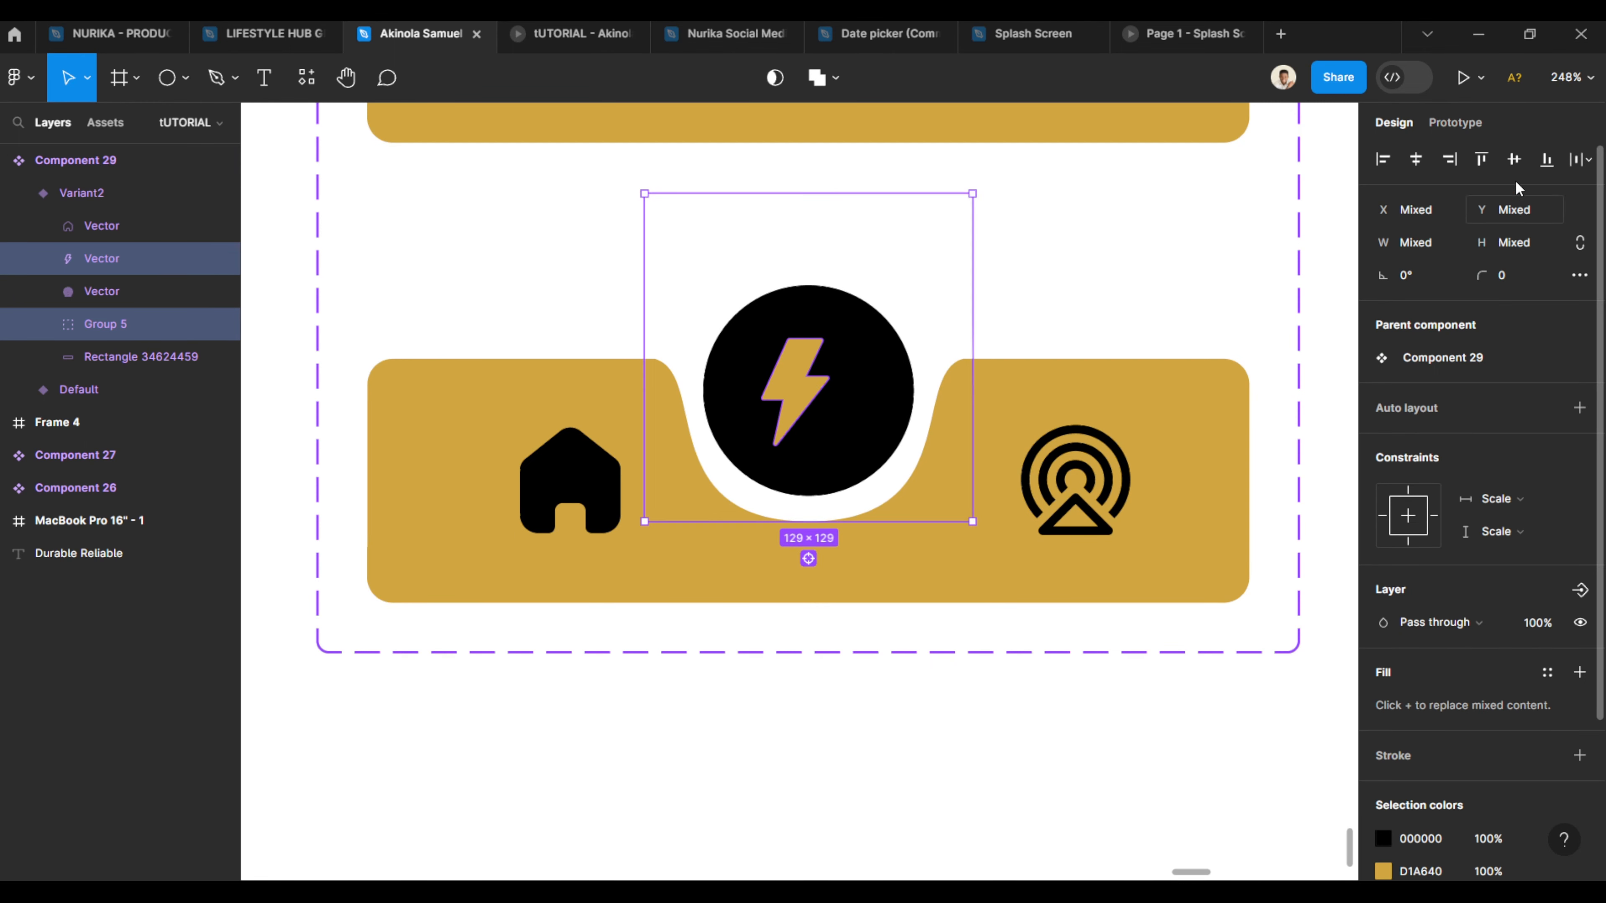
pyautogui.click(1423, 163)
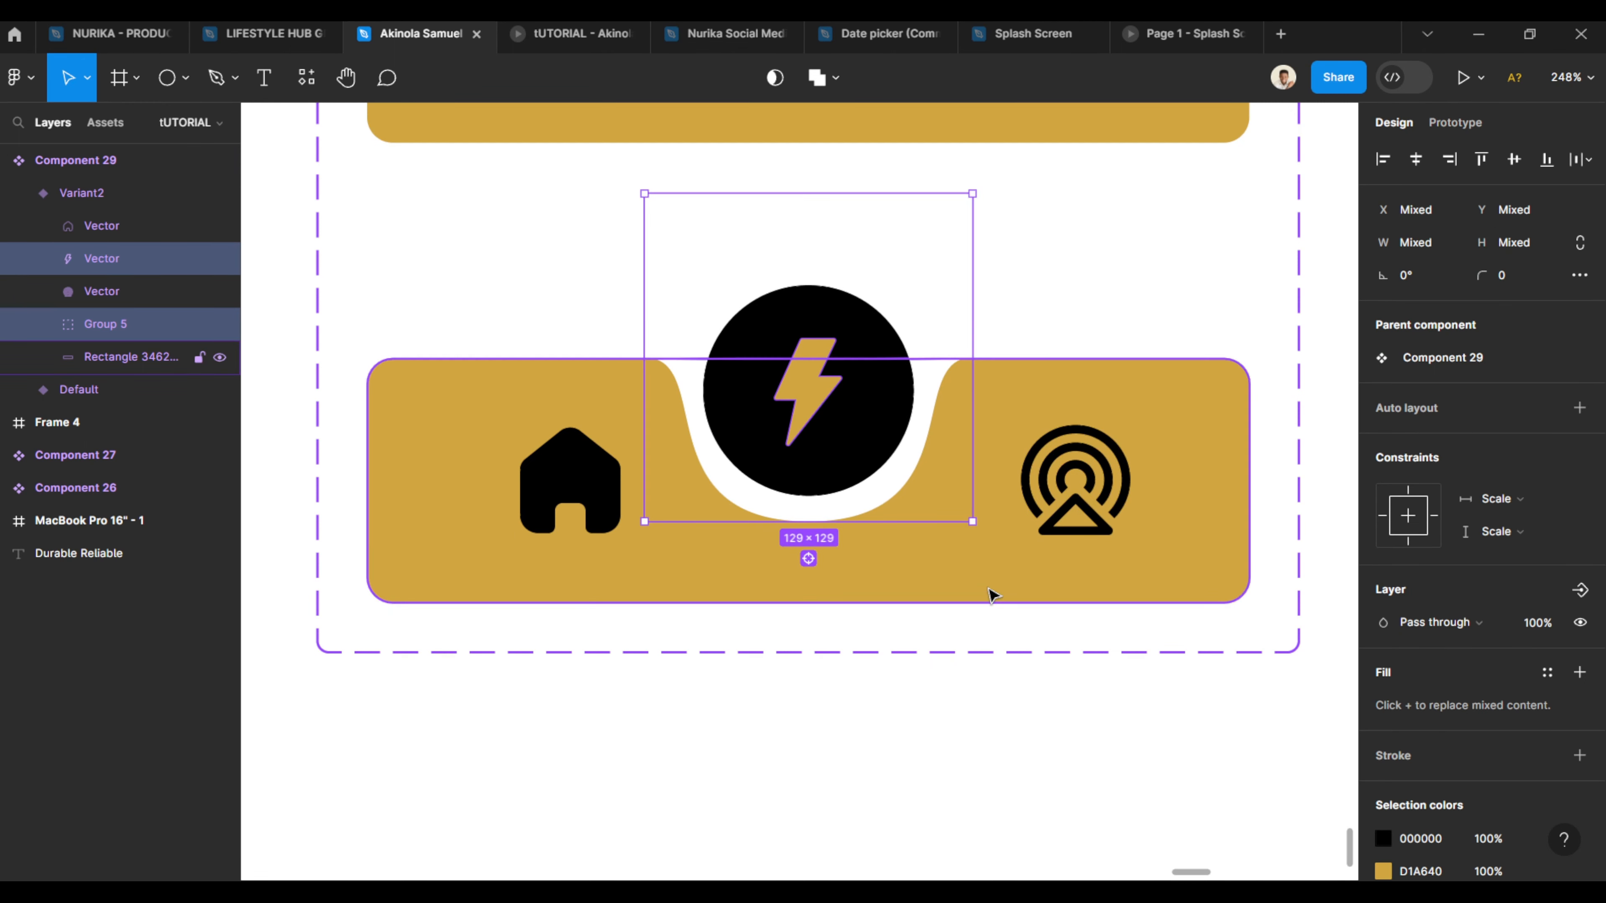
pyautogui.click(1012, 555)
pyautogui.click(1113, 709)
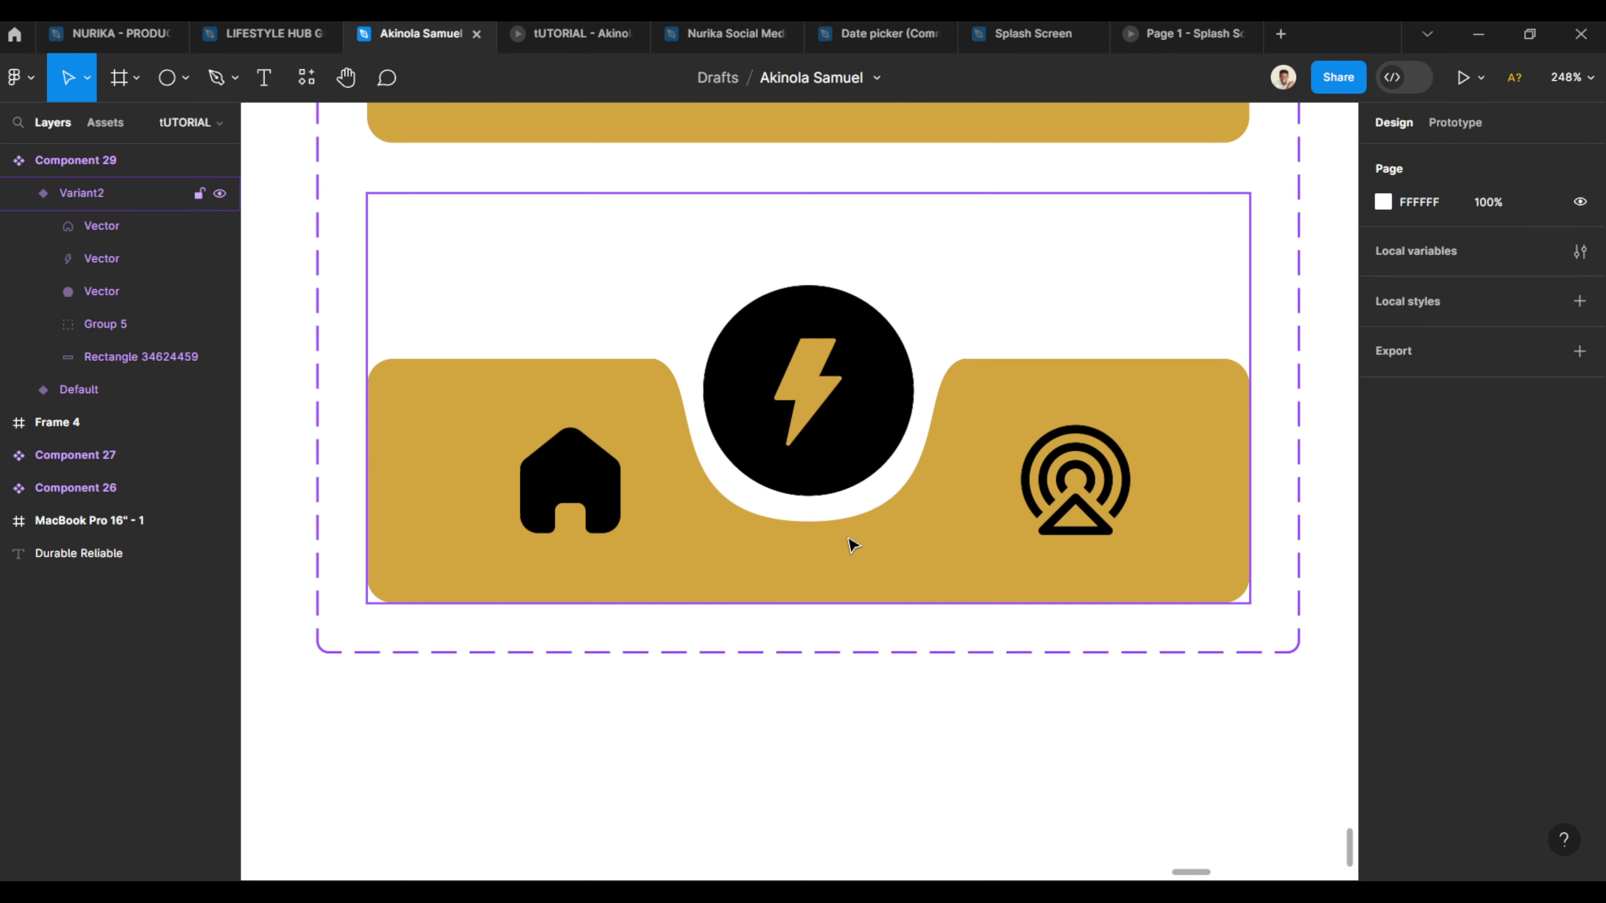
# - Add a third variant to the nav bar component from Variant2
pyautogui.click(821, 560)
pyautogui.click(808, 640)
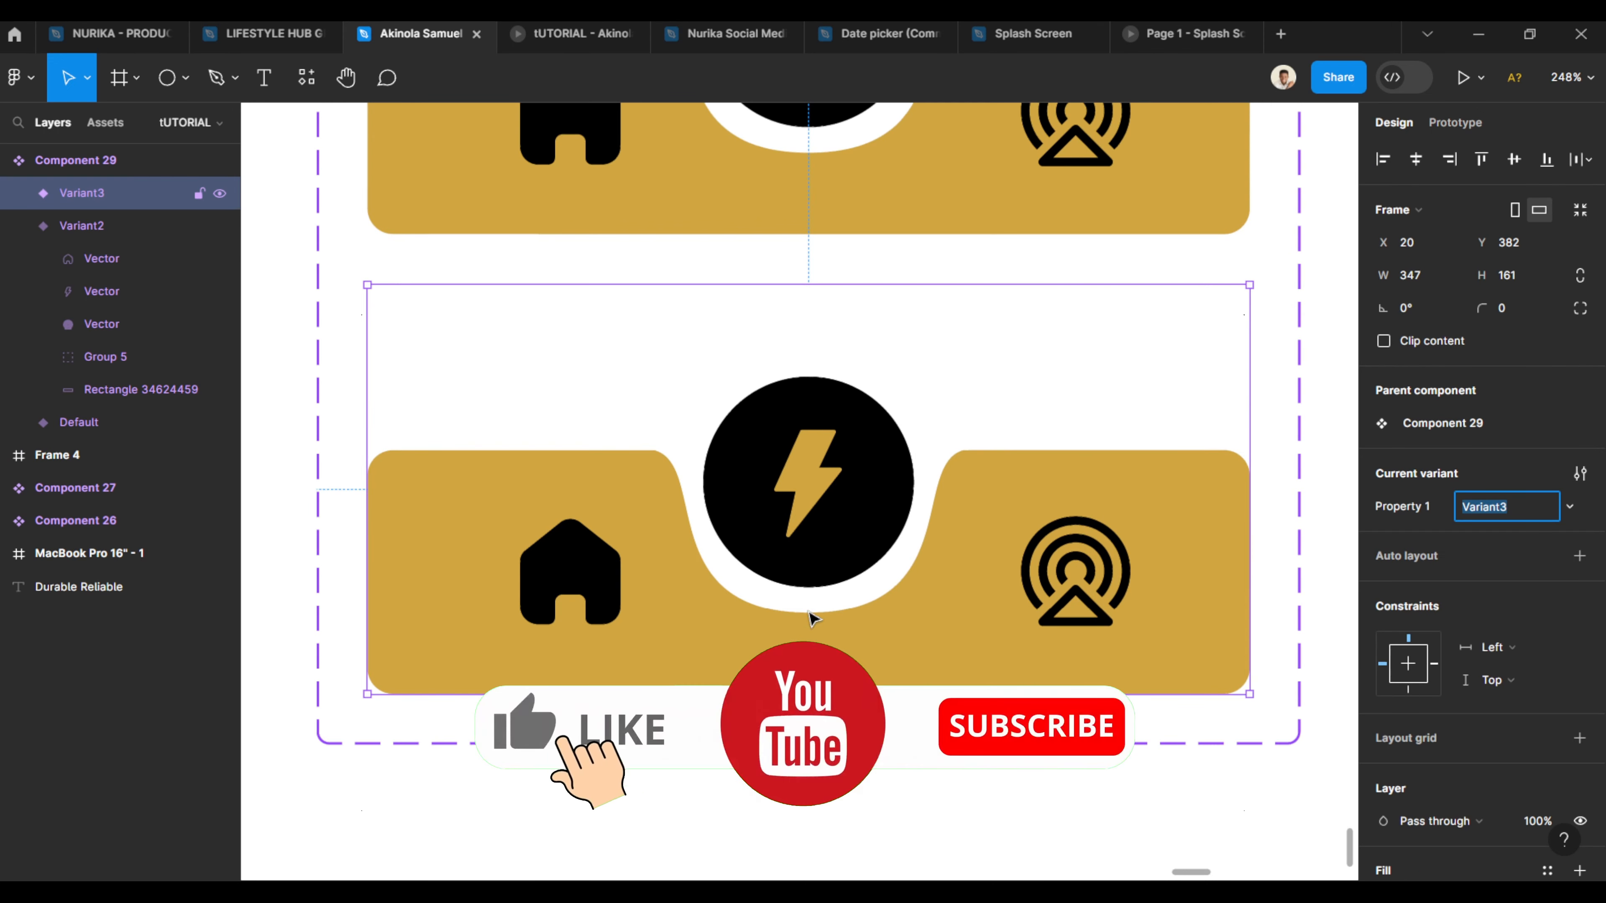
# - In Variant3, nudge the circle-and-notch group right to X 214 so it sits under the tower icon
pyautogui.scroll(-1, 803, 494)
pyautogui.click(821, 248)
pyautogui.doubleClick(892, 307)
pyautogui.press('Right')
pyautogui.press('Right')
pyautogui.press('Right')
pyautogui.press('Right')
pyautogui.press('Right')
pyautogui.press('Right')
pyautogui.press('Right')
pyautogui.press('Right')
pyautogui.press('Right')
pyautogui.press('Right')
pyautogui.press('Right')
pyautogui.press('Right')
pyautogui.press('Right')
pyautogui.press('Right')
pyautogui.press('Right')
pyautogui.press('Right')
pyautogui.press('Right')
pyautogui.press('Right')
pyautogui.press('Right')
pyautogui.press('Right')
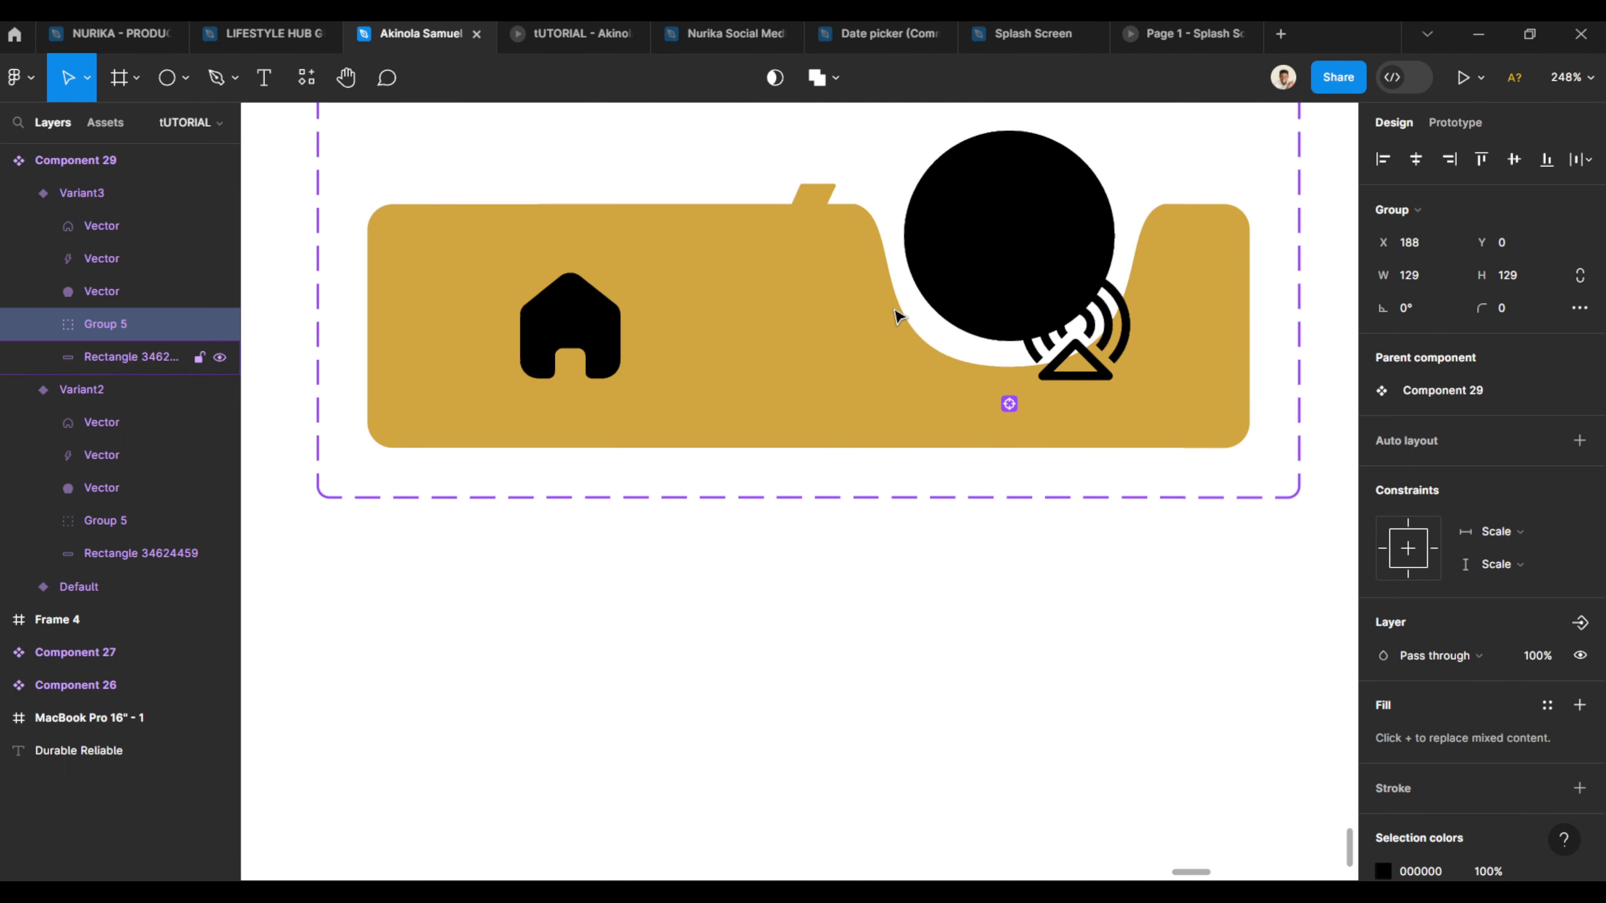
pyautogui.press('Right')
pyautogui.press('Right')
pyautogui.press('Right')
pyautogui.press('Right')
pyautogui.press('Right')
pyautogui.press('Right')
pyautogui.press('Right')
pyautogui.press('Right')
pyautogui.press('Right')
pyautogui.press('Right')
pyautogui.press('Right')
pyautogui.press('Right')
pyautogui.press('Right')
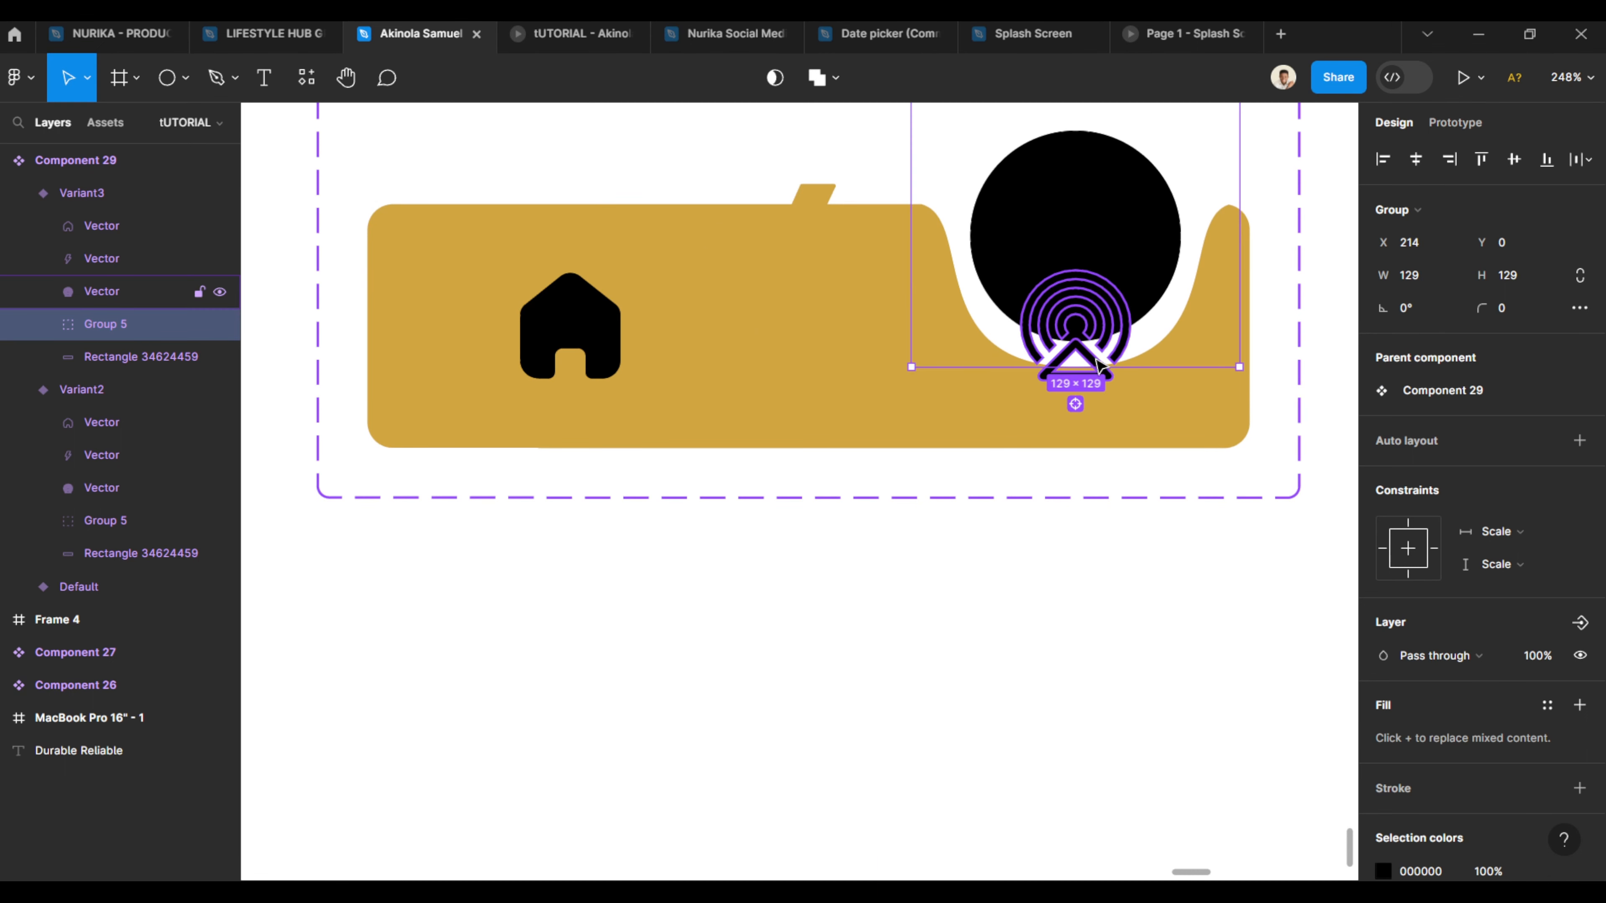
# - Move Variant3's tower icon up into the circle and fill it with gold D1A640
pyautogui.click(1075, 347)
pyautogui.moveTo(1073, 330); pyautogui.dragTo(1076, 250)
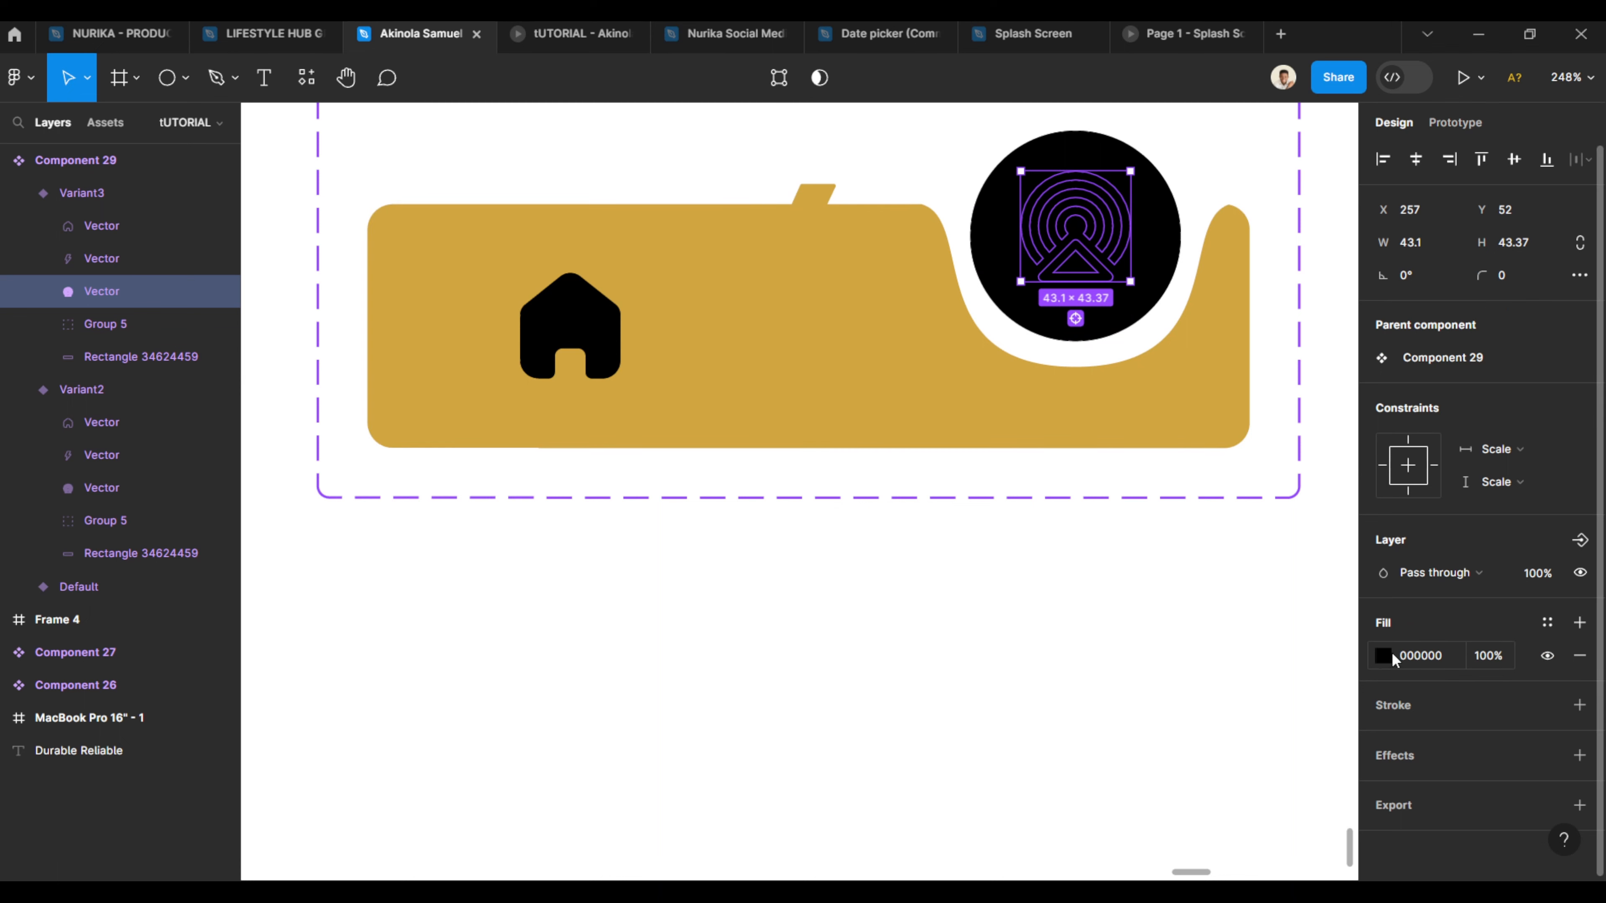
pyautogui.click(1384, 656)
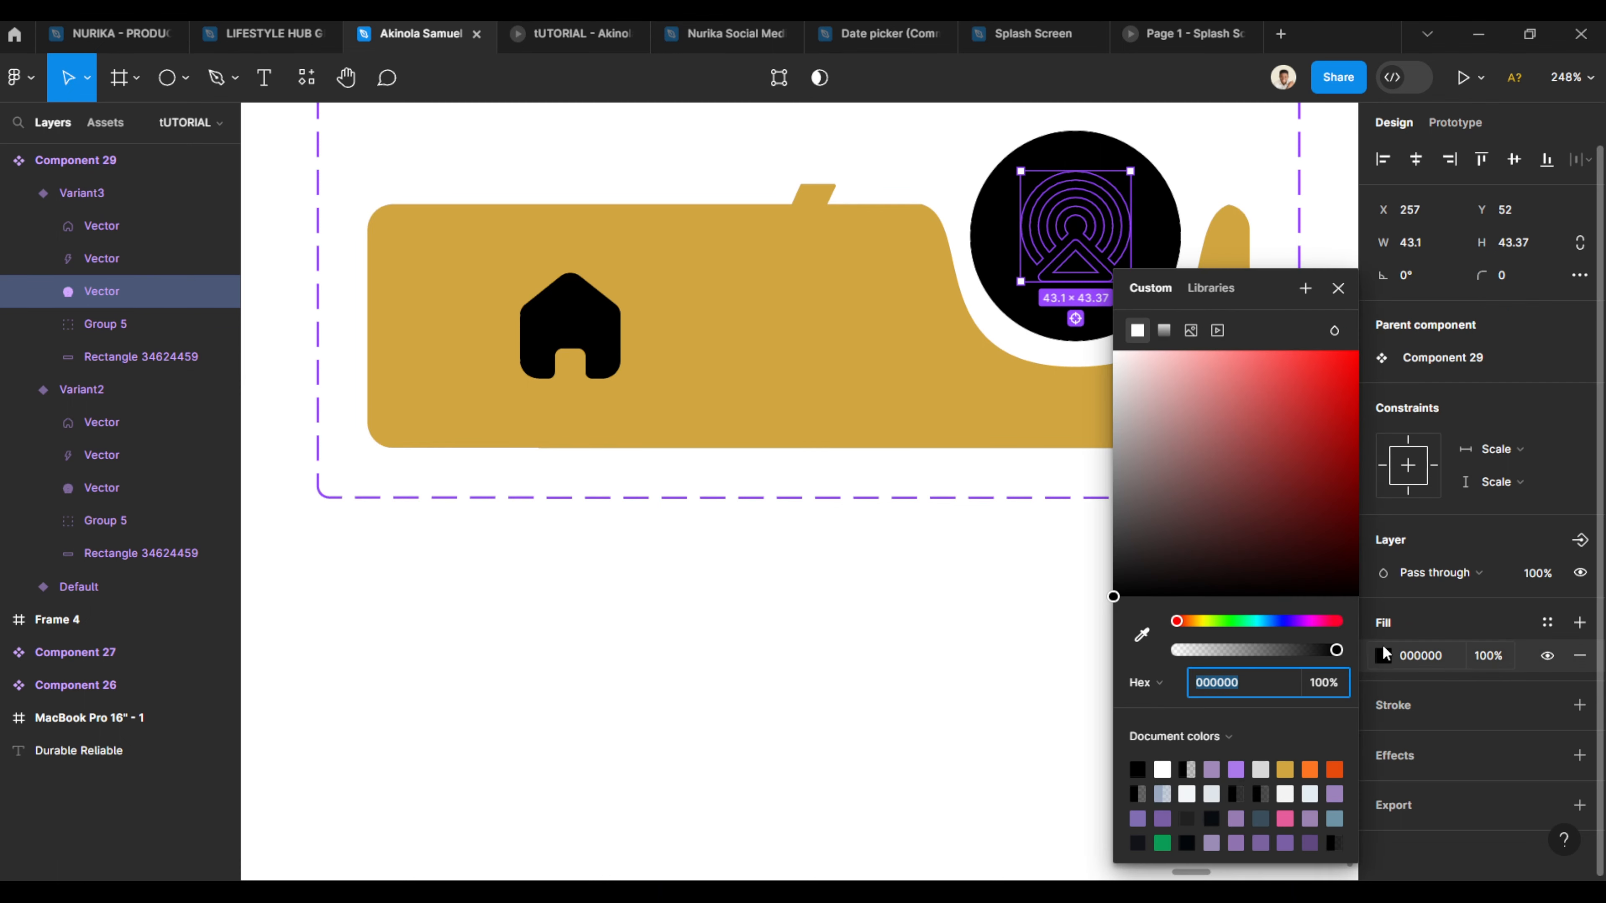
pyautogui.click(1287, 767)
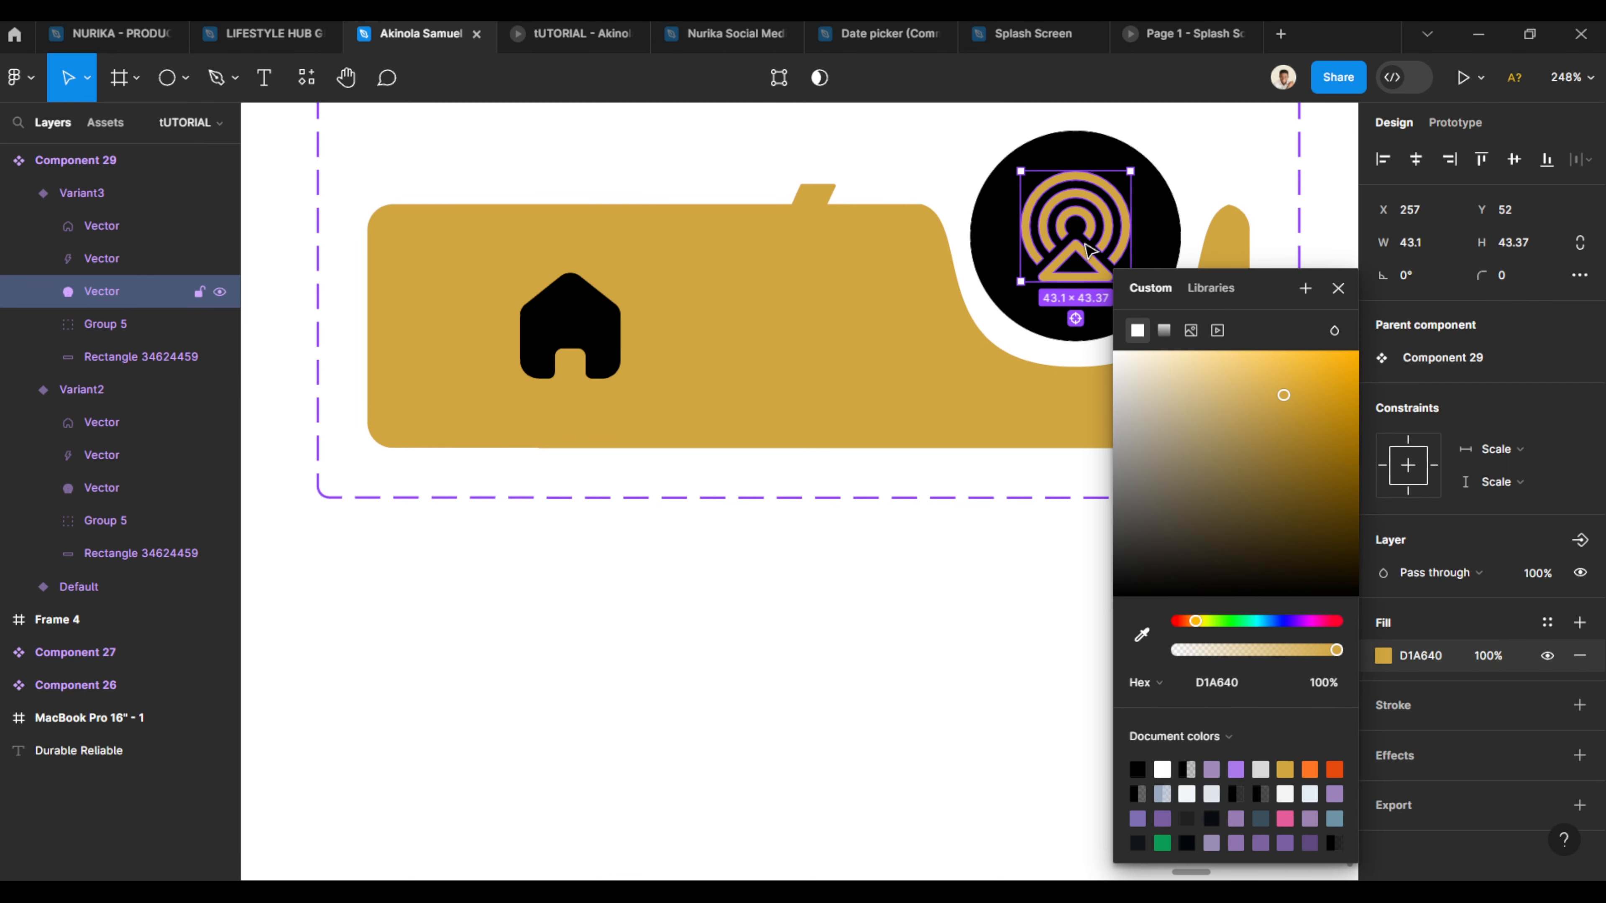
pyautogui.moveTo(1086, 255); pyautogui.dragTo(1088, 261)
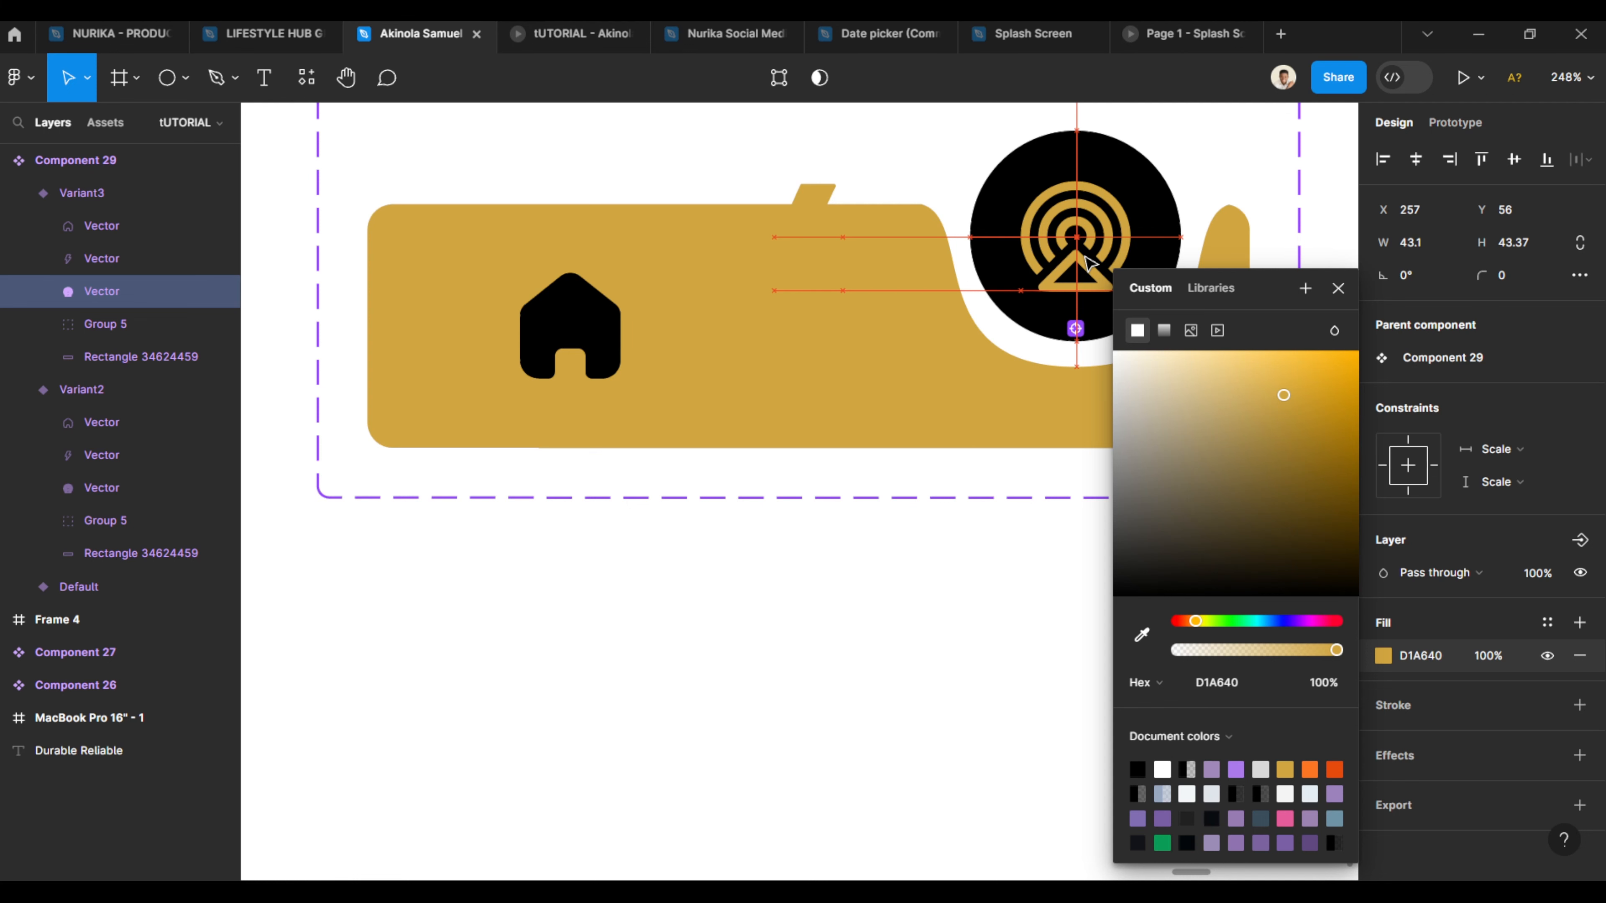
# - Set Variant3's bolt icon fill to black 000000
pyautogui.click(835, 211)
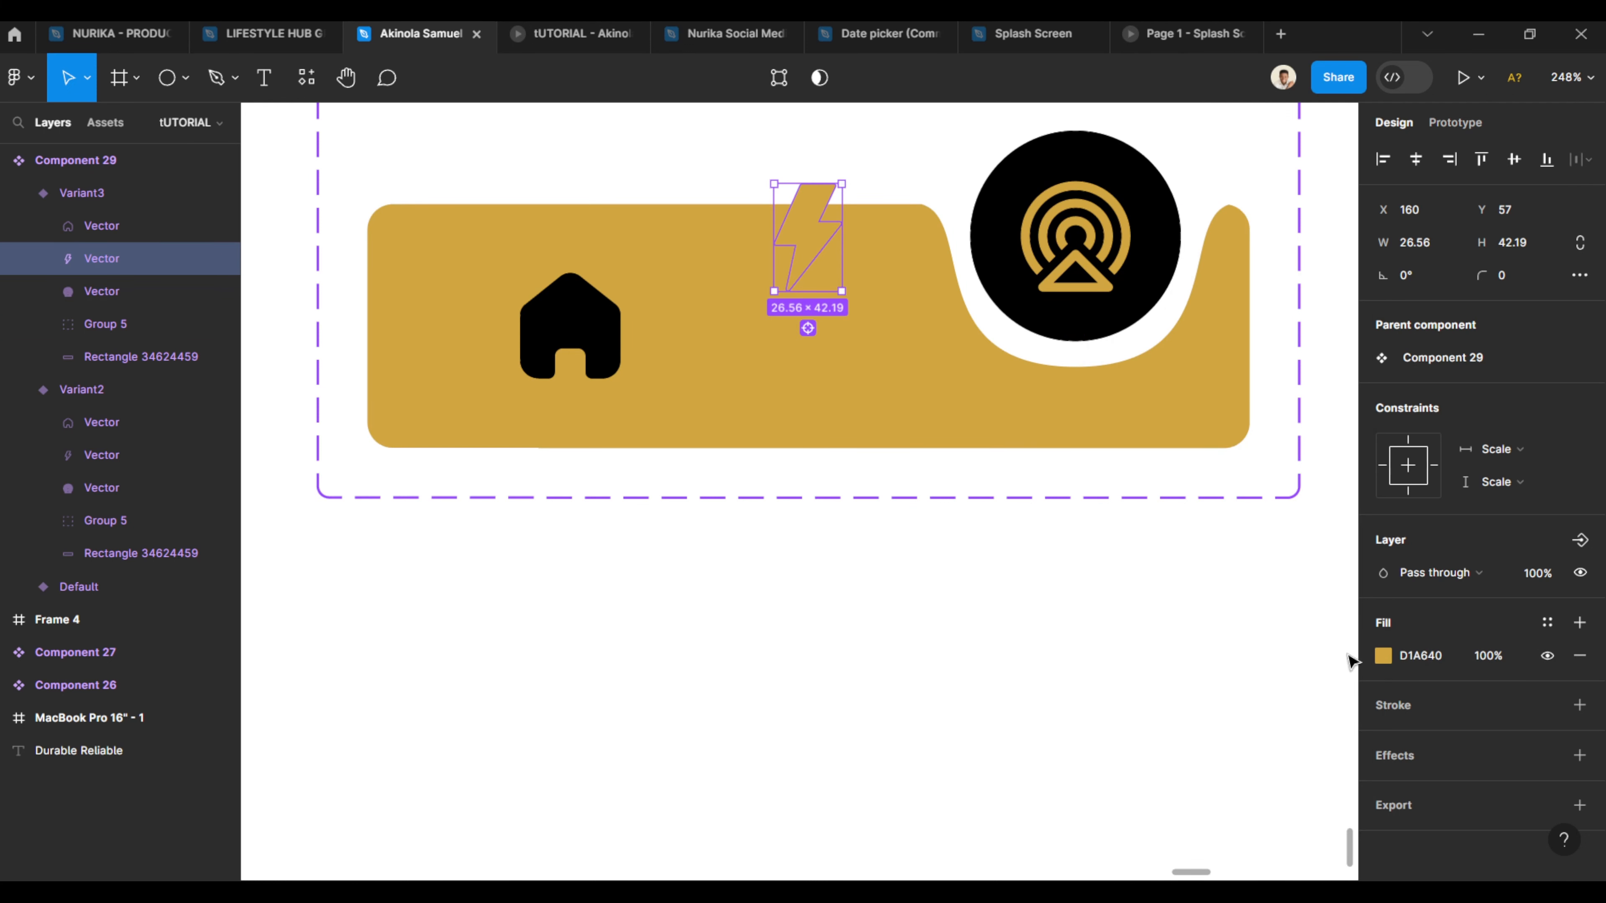
pyautogui.click(1382, 656)
pyautogui.moveTo(1293, 595); pyautogui.dragTo(931, 628)
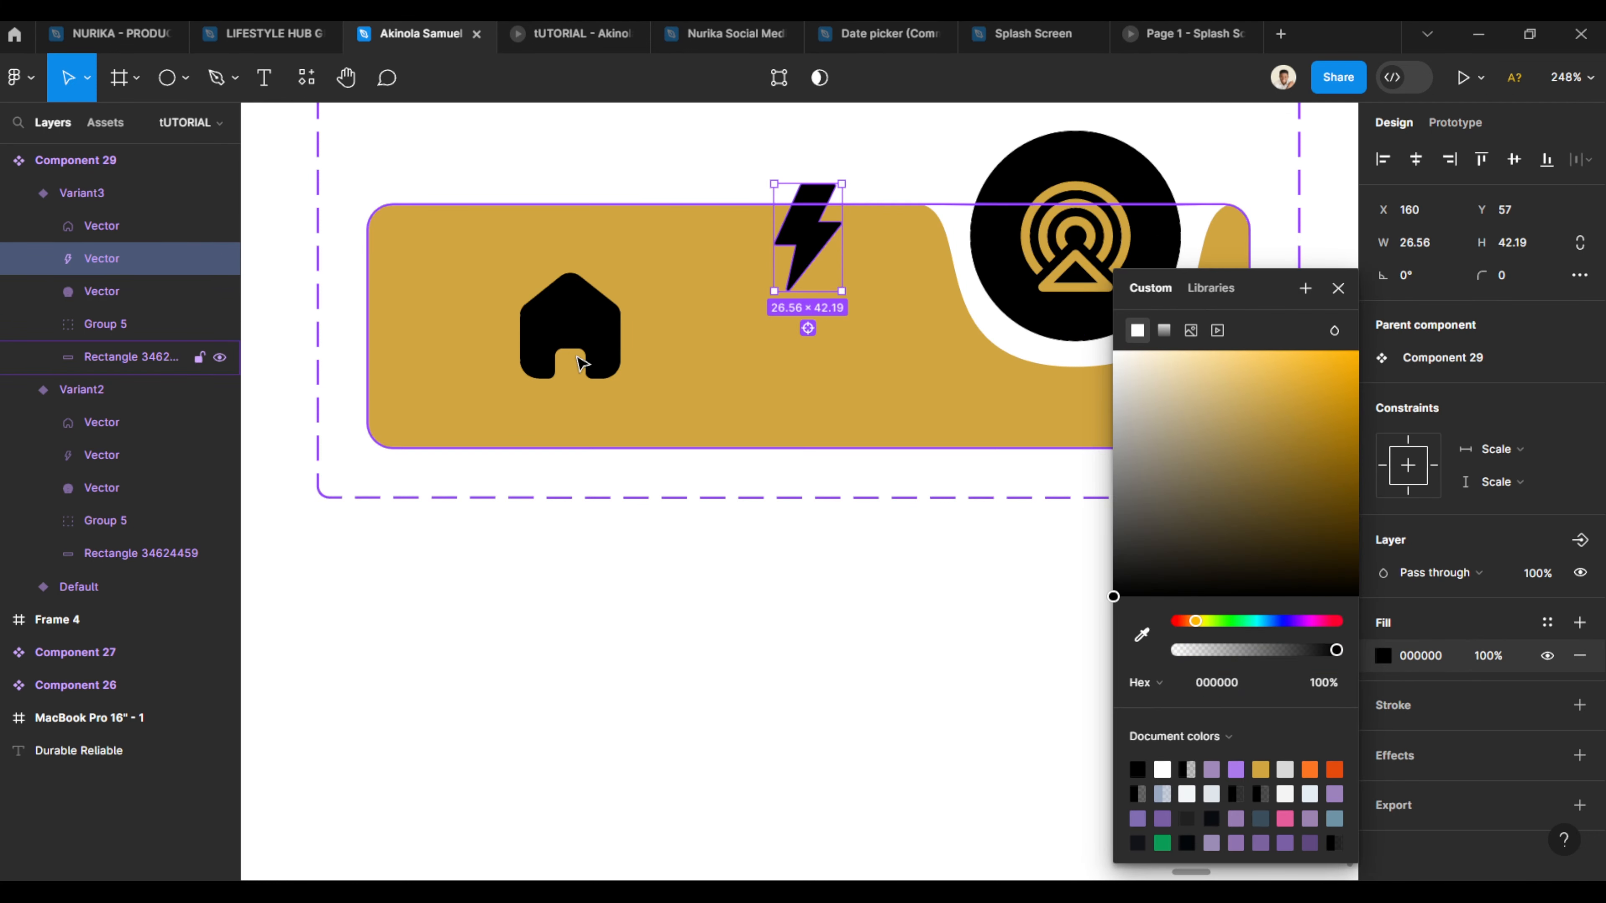
# - Align Variant3's home and bolt icons along their bottom edges
pyautogui.keyDown('shift'); pyautogui.click(575, 331); pyautogui.keyUp('shift')
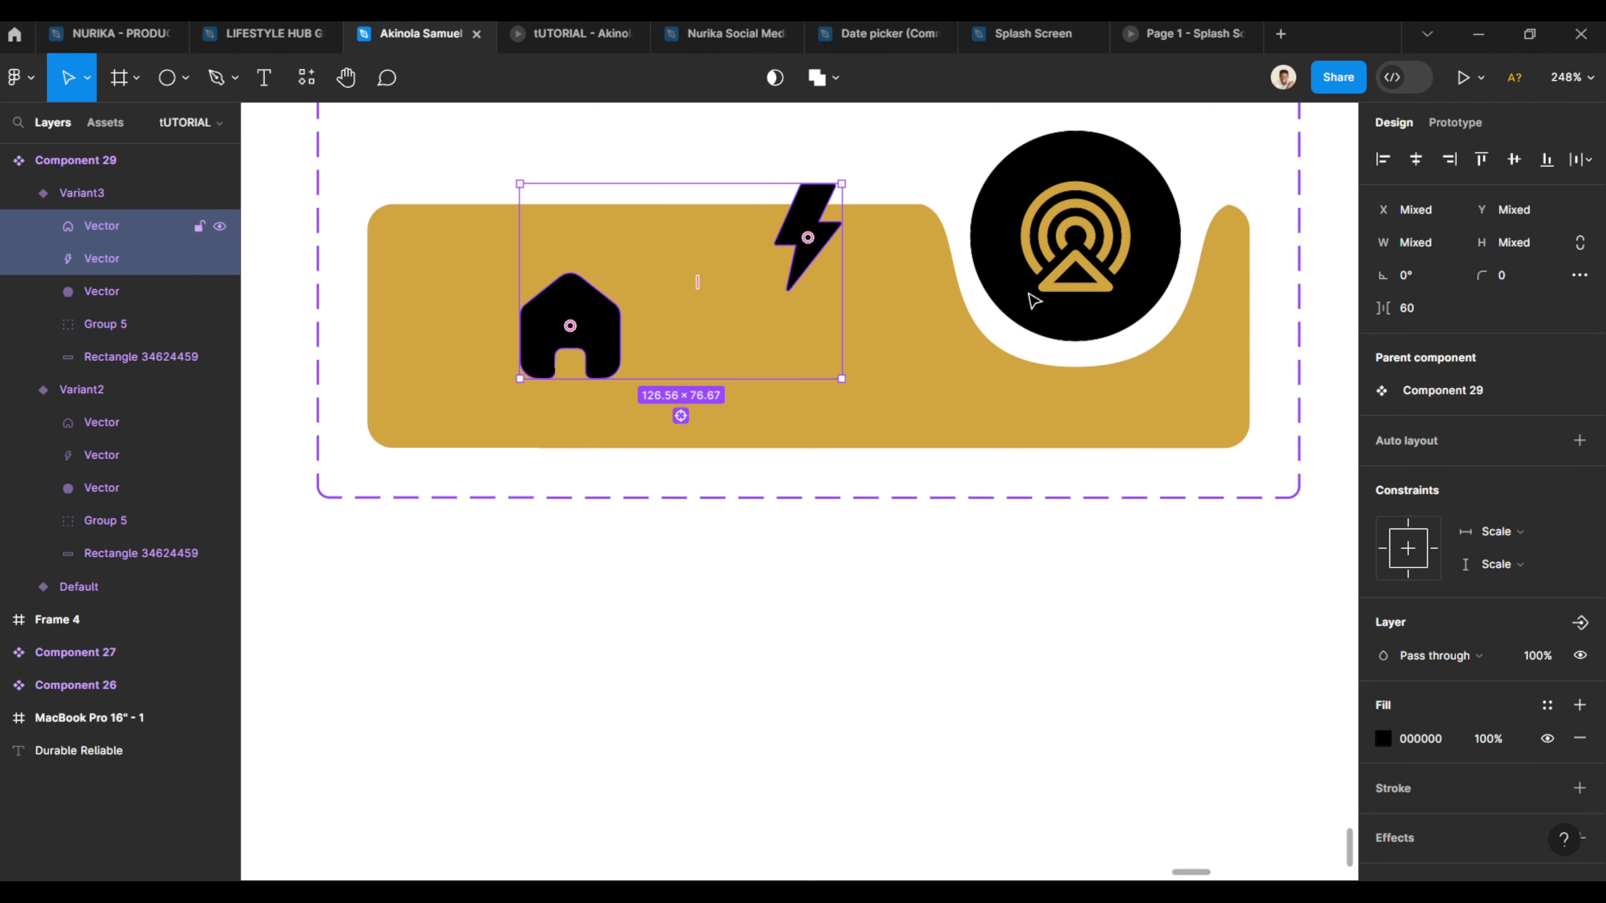
pyautogui.click(1547, 163)
pyautogui.click(824, 502)
# - Compare the positions of the tower, home and bolt icons across all three variants
pyautogui.scroll(-3, 796, 474)
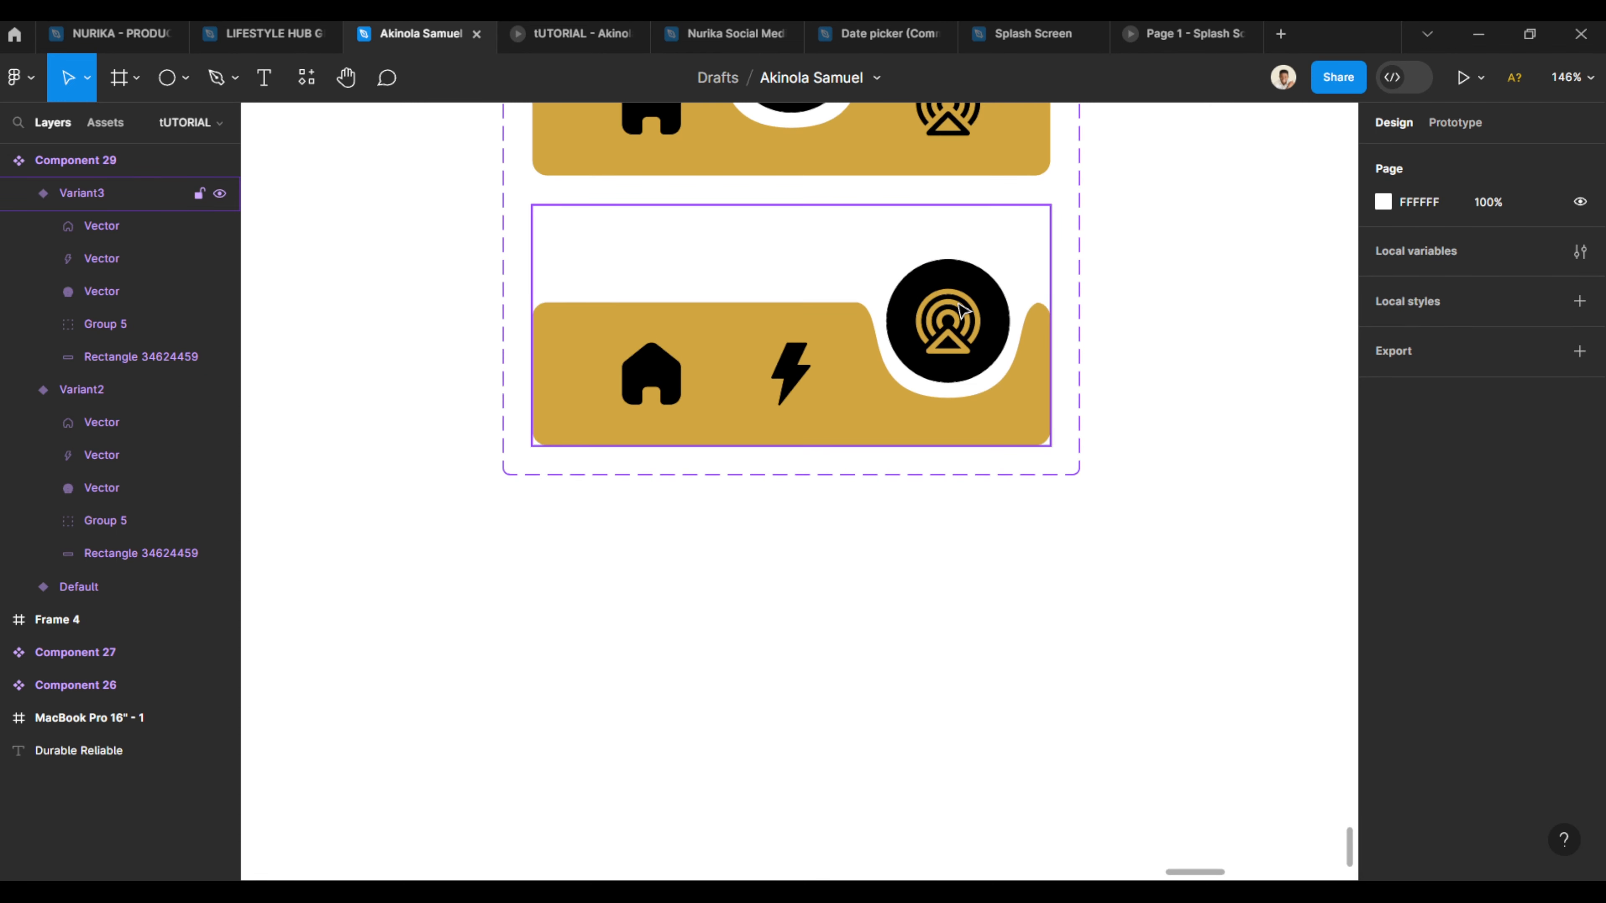
pyautogui.scroll(-5, 951, 319)
pyautogui.click(953, 320)
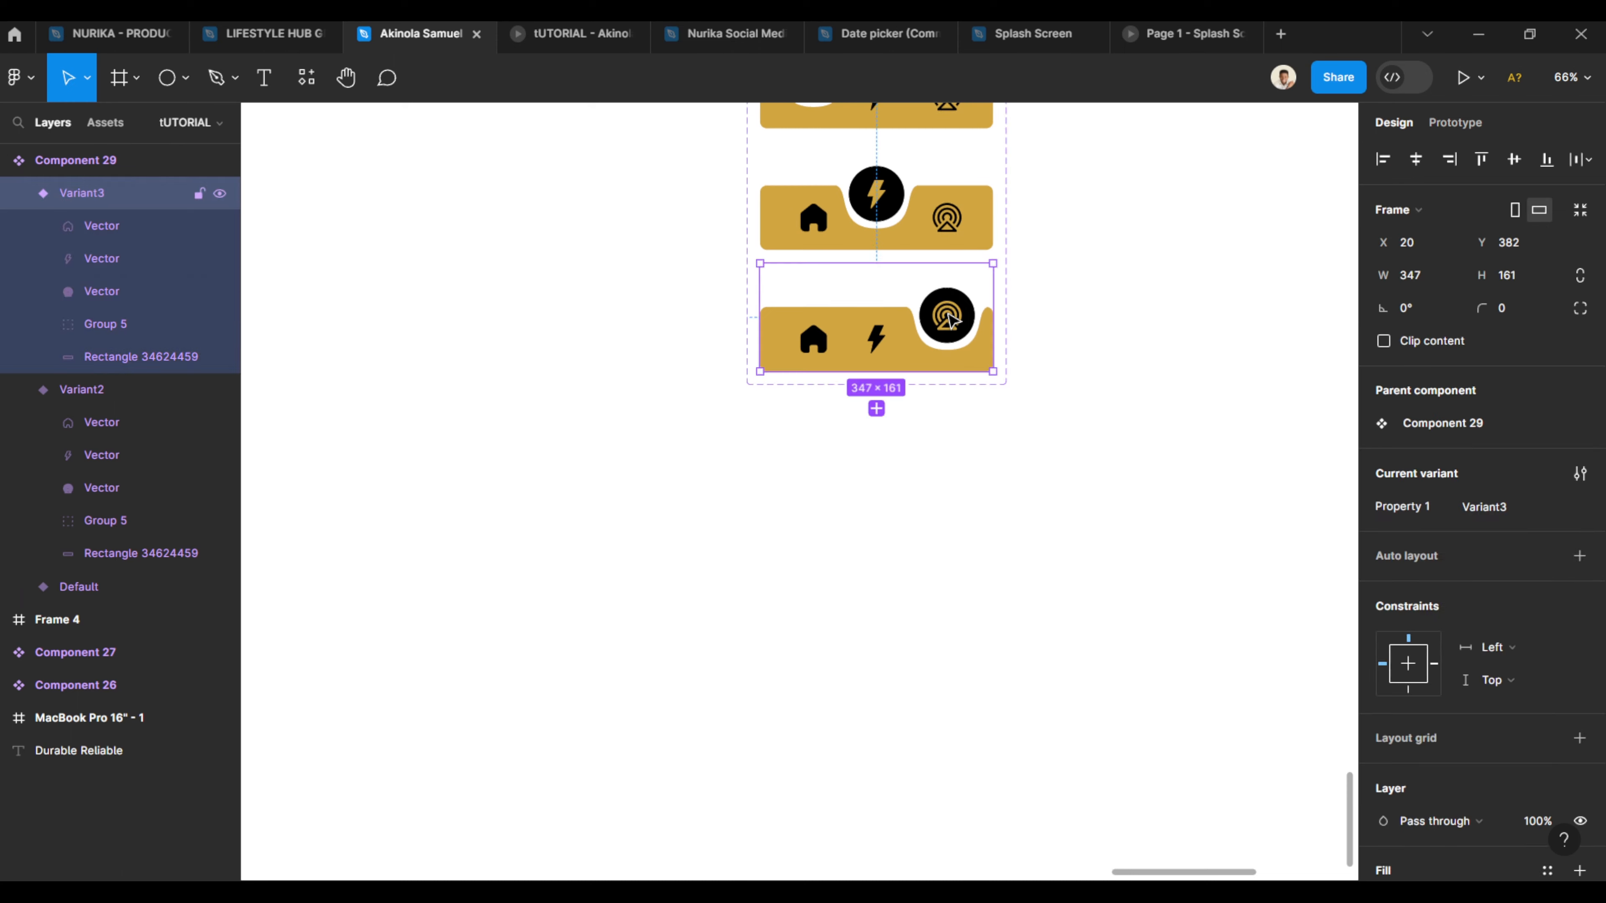
pyautogui.click(953, 319)
pyautogui.scroll(4, 953, 320)
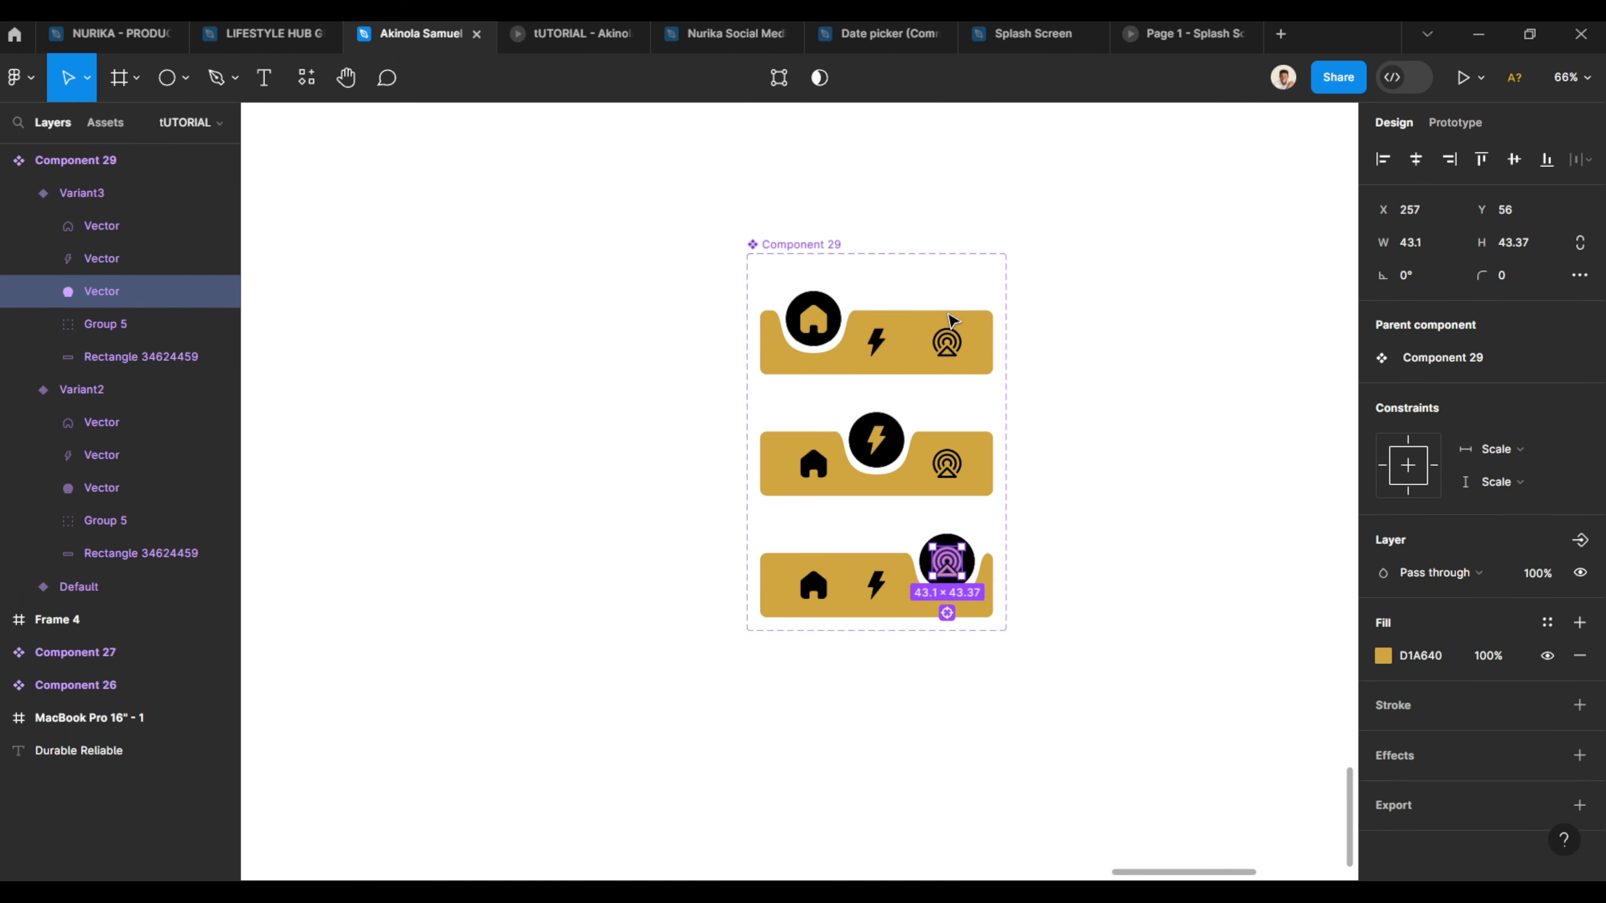
pyautogui.keyDown('shift'); pyautogui.click(949, 467); pyautogui.keyUp('shift')
pyautogui.keyDown('shift'); pyautogui.click(948, 347); pyautogui.keyUp('shift')
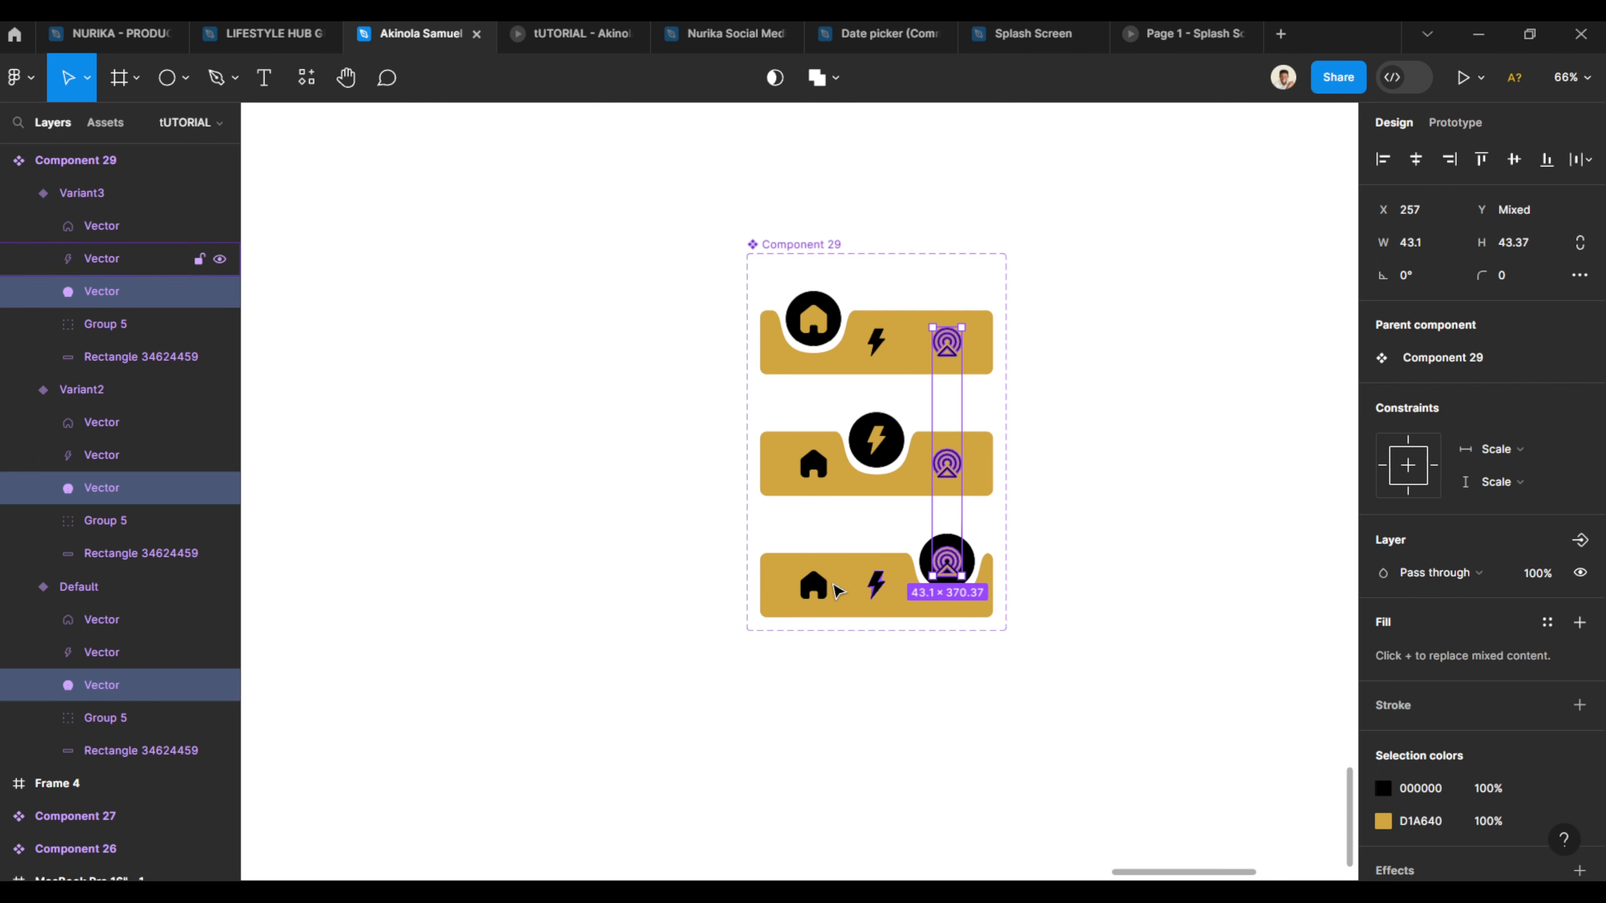
pyautogui.click(814, 587)
pyautogui.keyDown('shift'); pyautogui.click(815, 467); pyautogui.keyUp('shift')
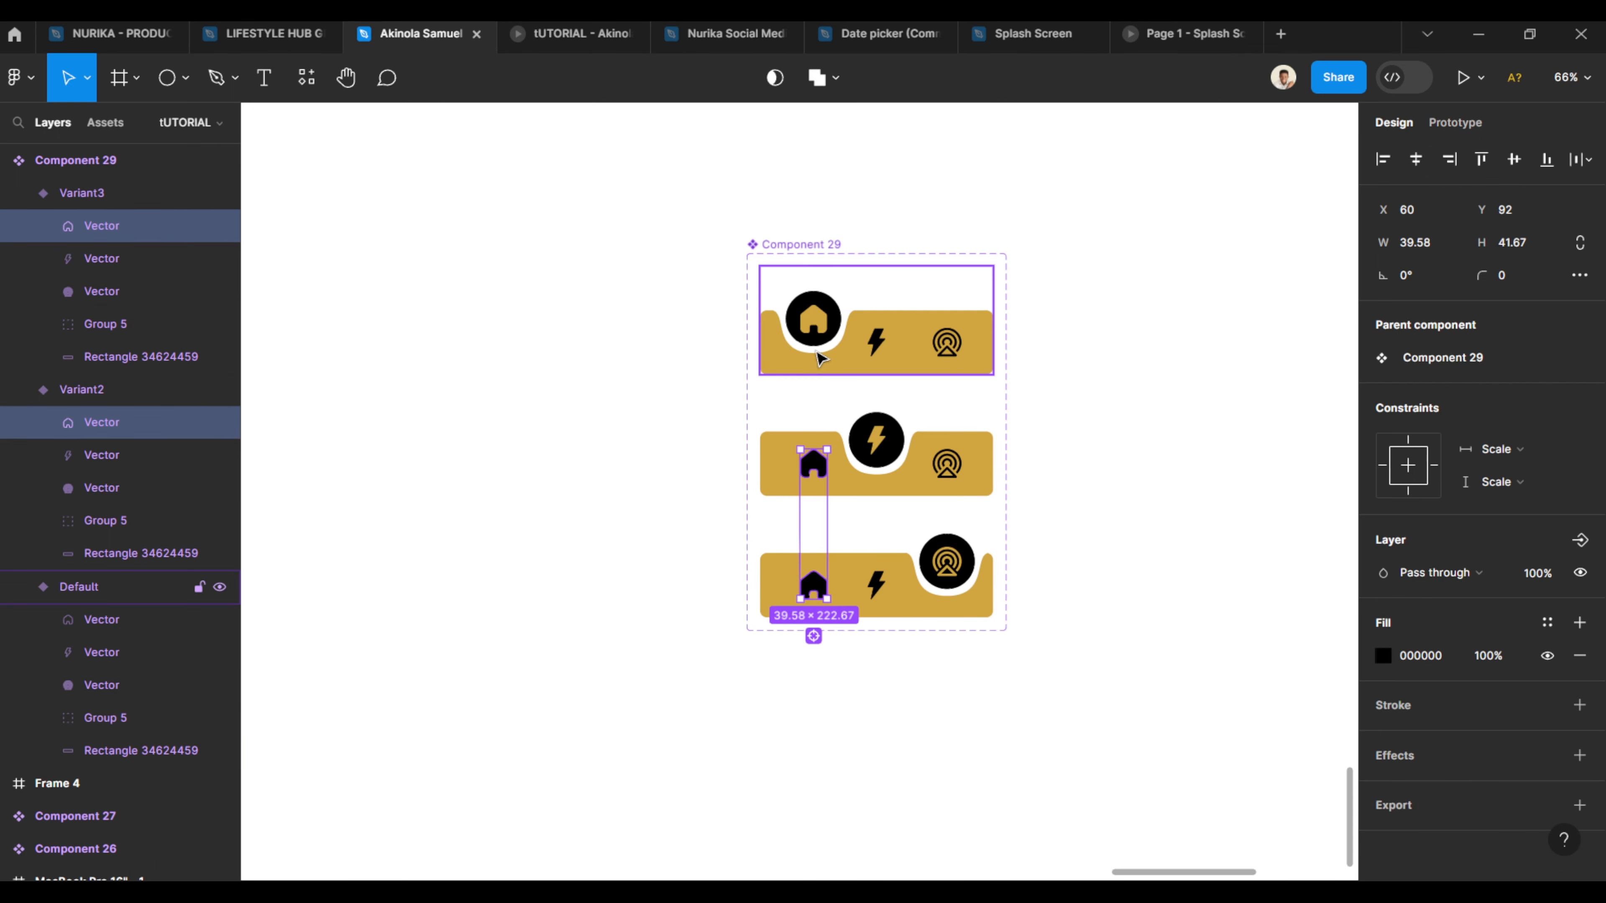
pyautogui.keyDown('shift'); pyautogui.click(814, 318); pyautogui.keyUp('shift')
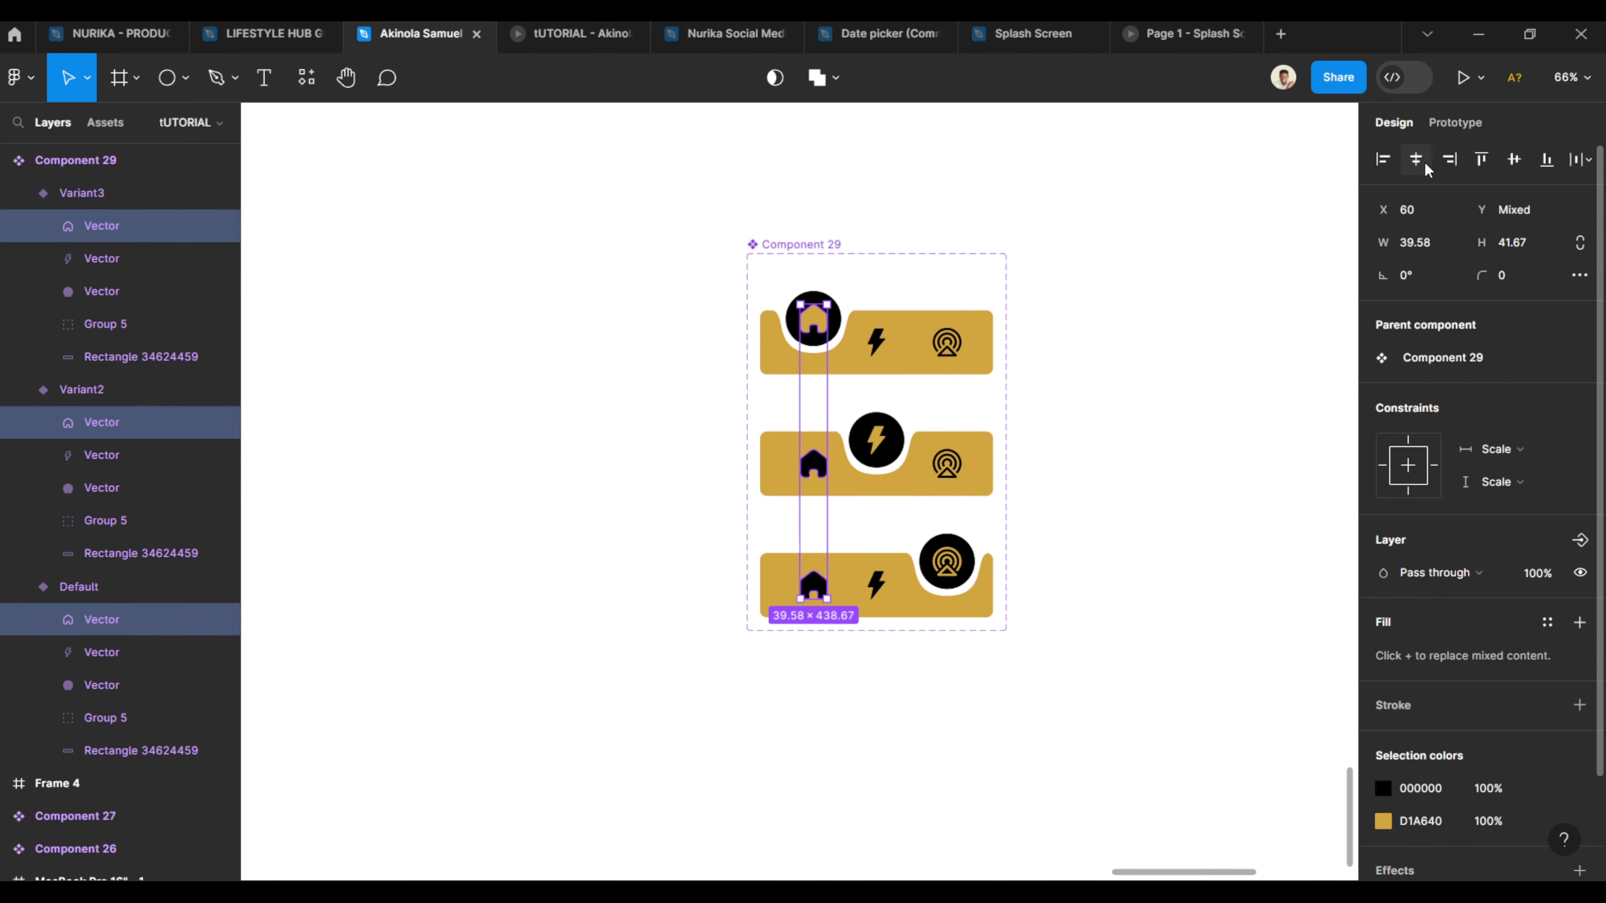
pyautogui.click(876, 585)
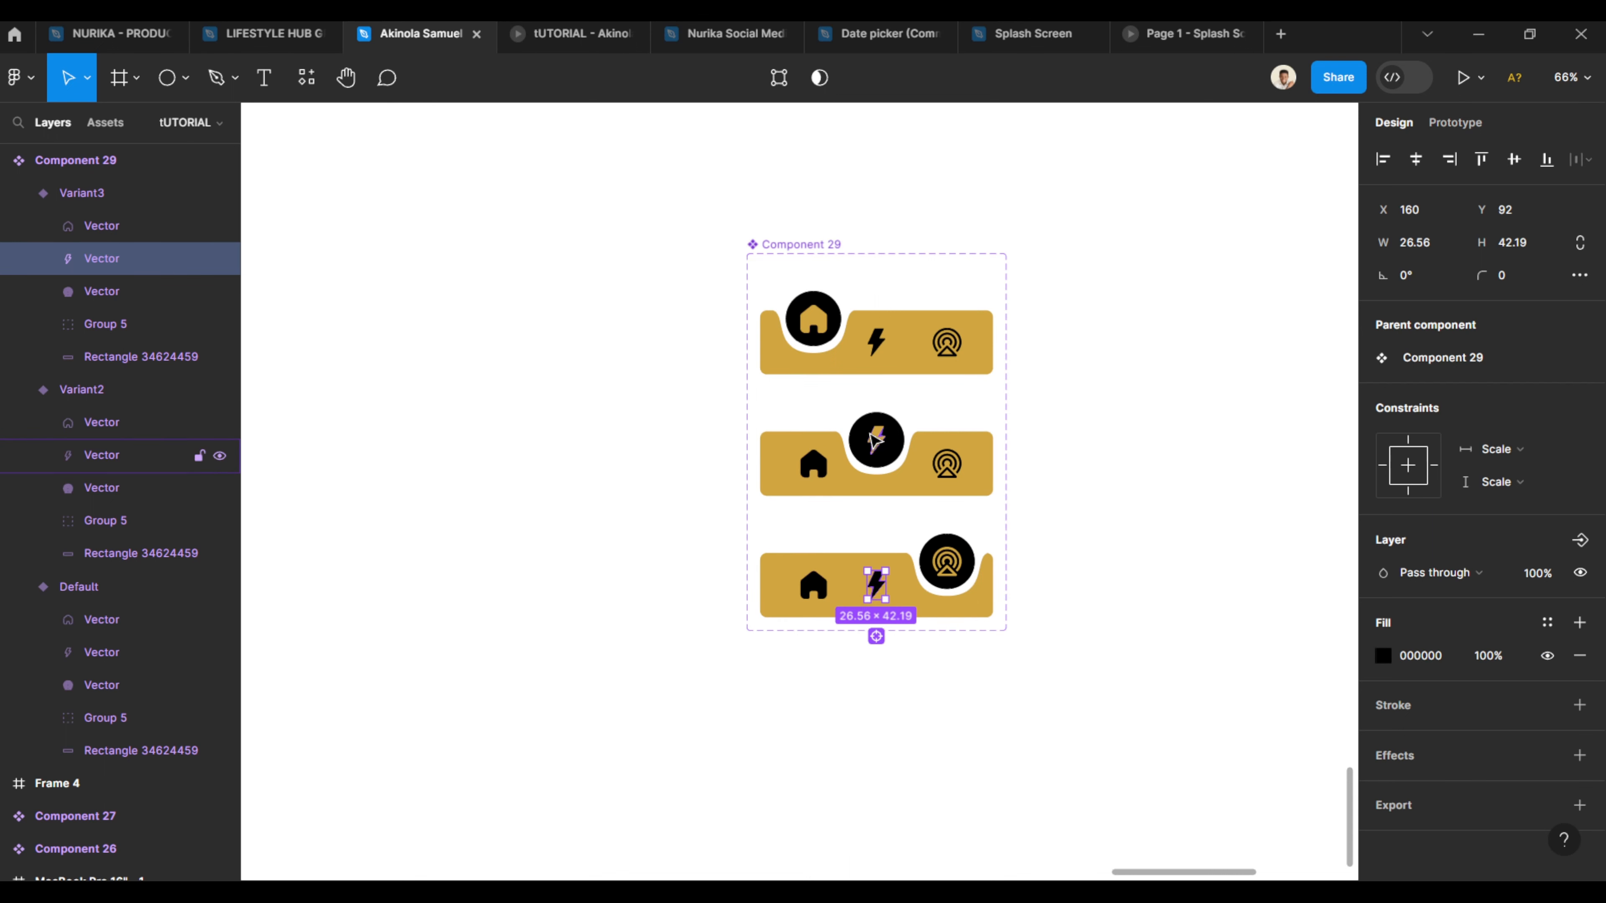
pyautogui.keyDown('shift'); pyautogui.click(874, 439); pyautogui.keyUp('shift')
pyautogui.keyDown('shift'); pyautogui.click(884, 346); pyautogui.keyUp('shift')
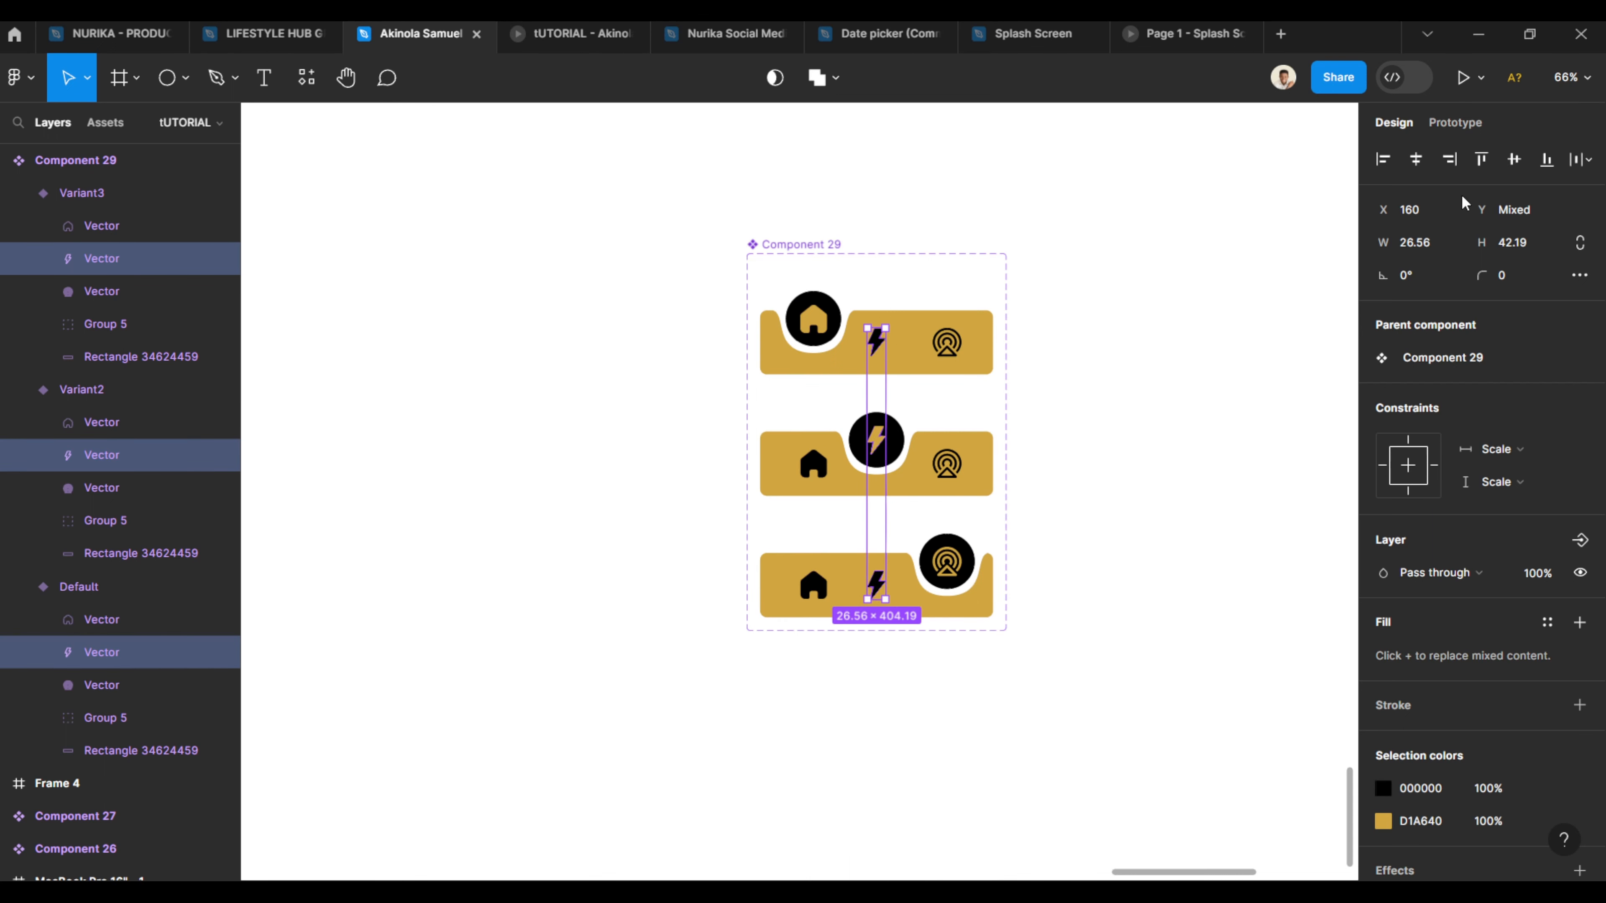
pyautogui.click(1104, 423)
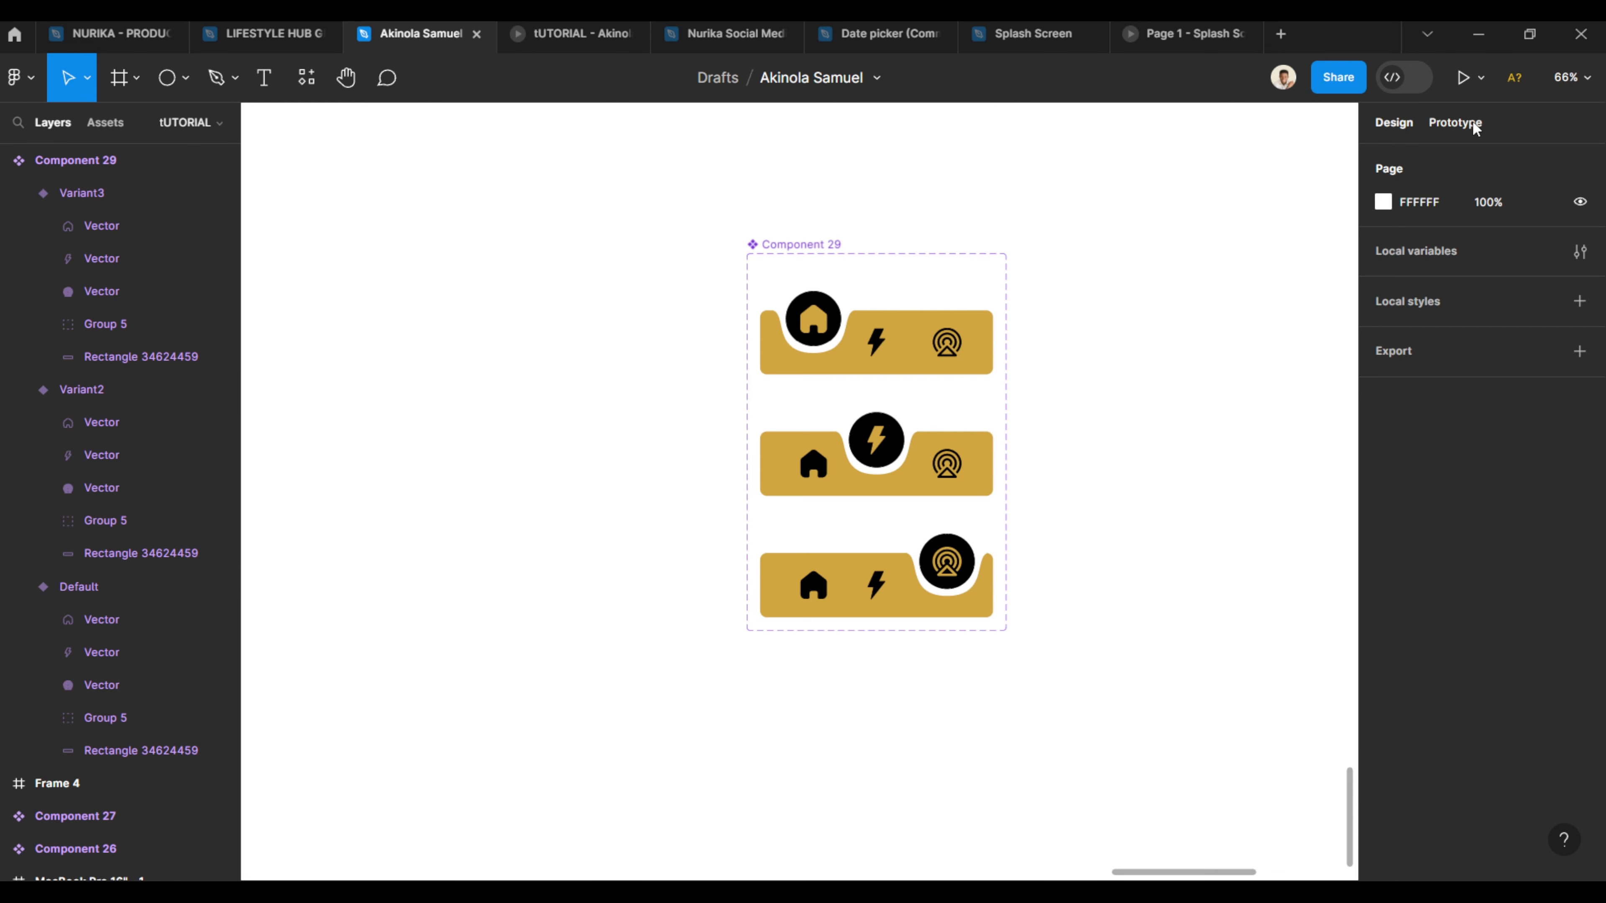
# - In prototype mode, link the Default variant's bolt icon with a click interaction changing to Variant2
pyautogui.click(1455, 122)
pyautogui.scroll(5, 873, 563)
pyautogui.click(898, 215)
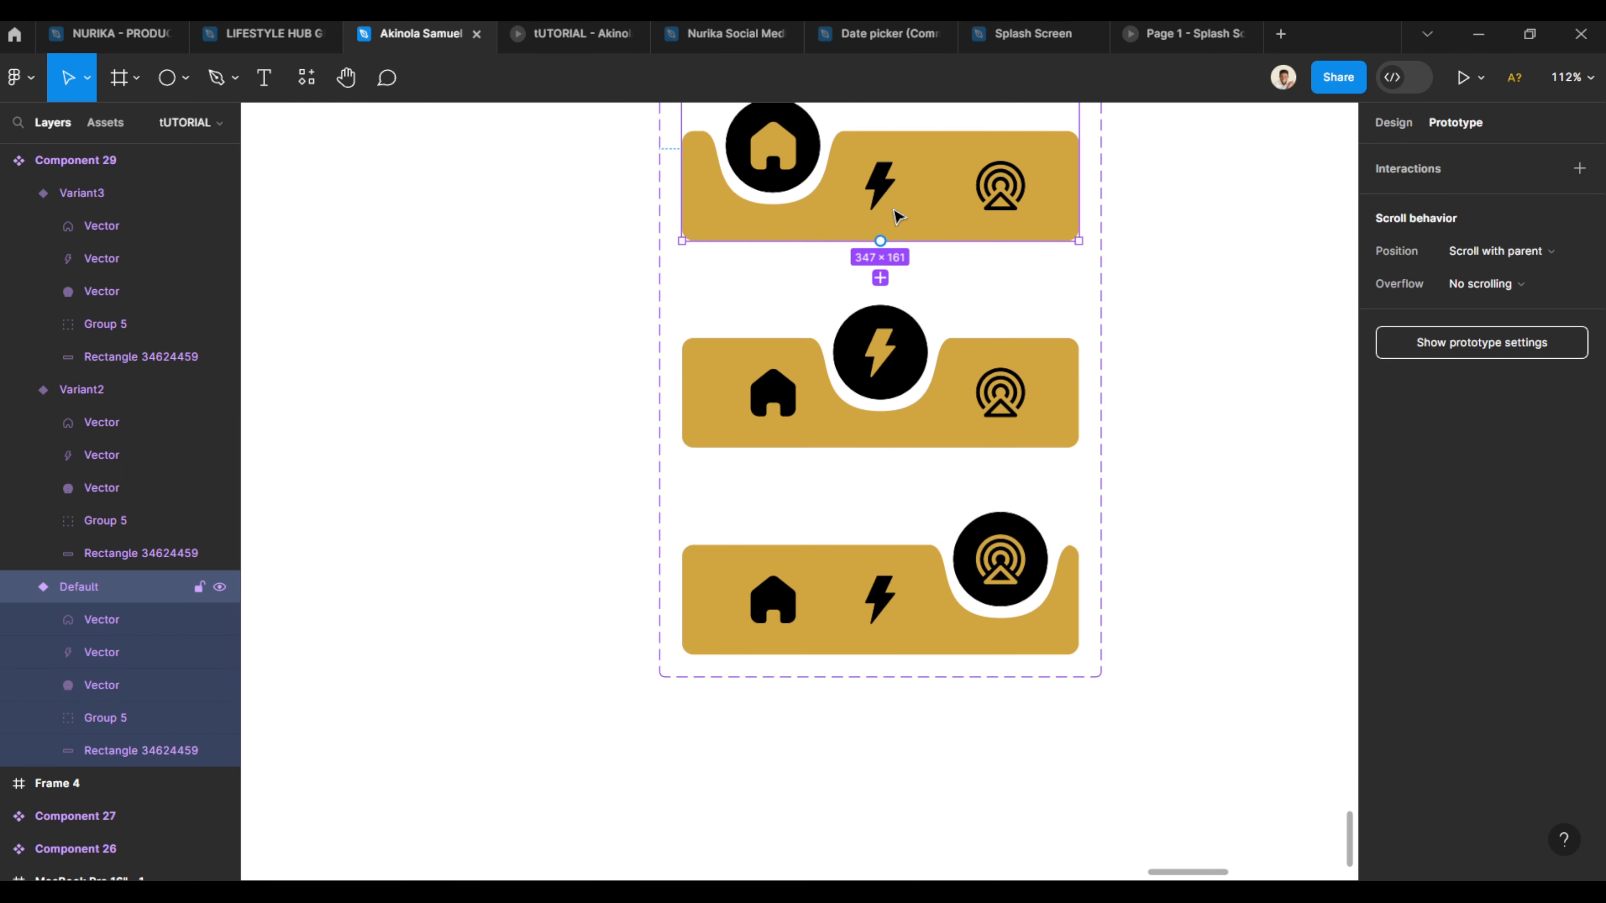
pyautogui.doubleClick(890, 190)
pyautogui.moveTo(883, 212); pyautogui.dragTo(850, 373)
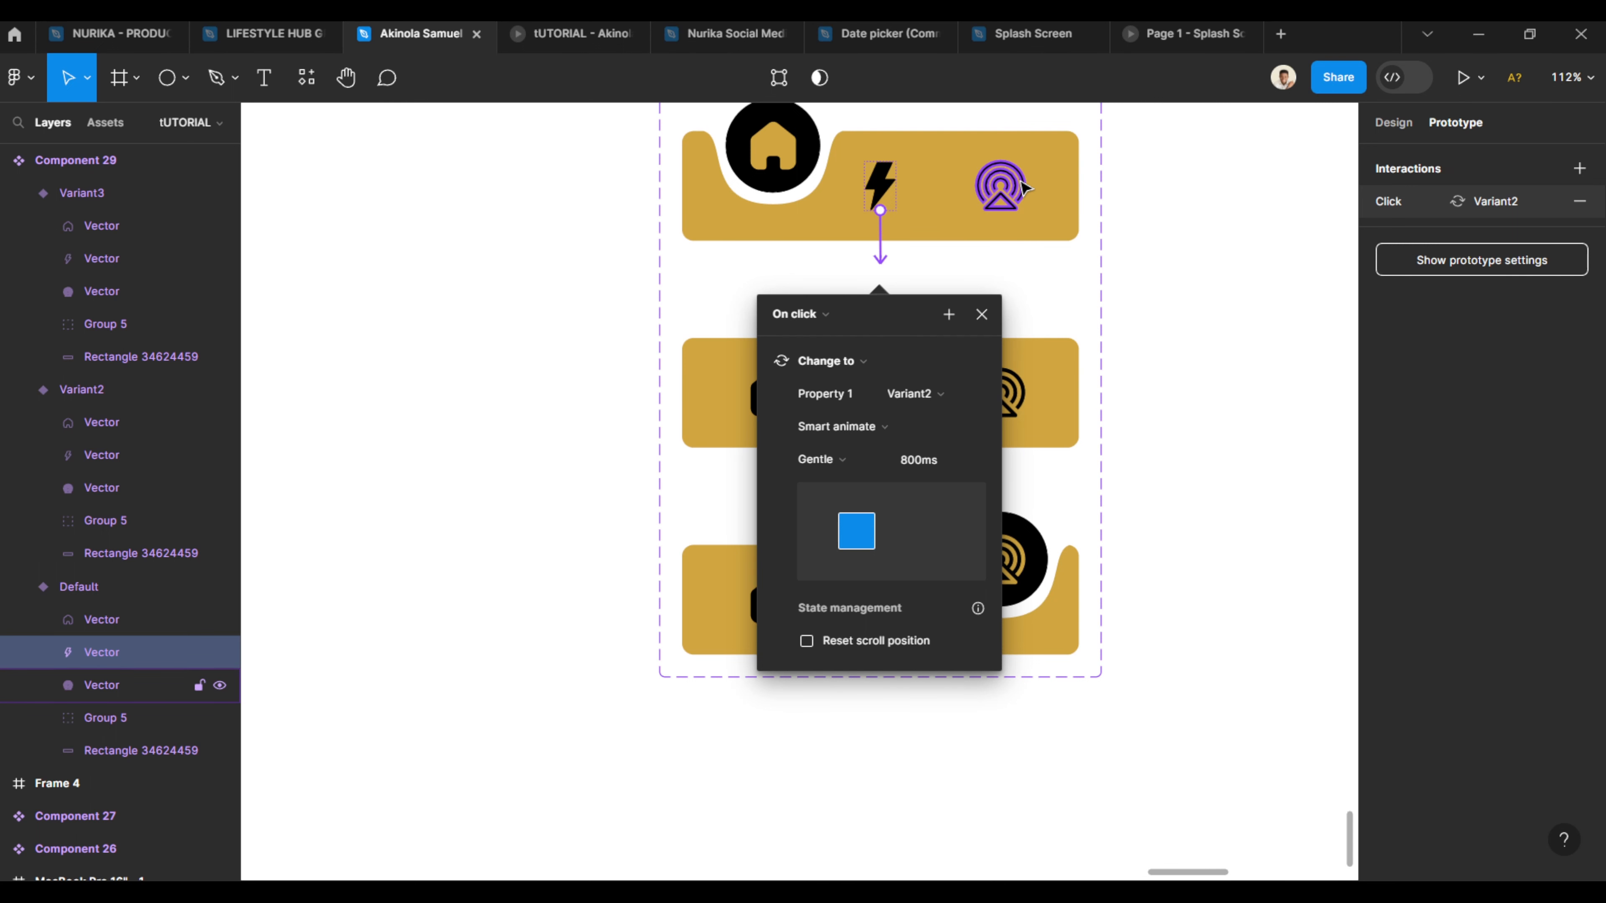
# - Link the Default variant's tower icon with a click interaction changing to Variant3
pyautogui.click(1003, 185)
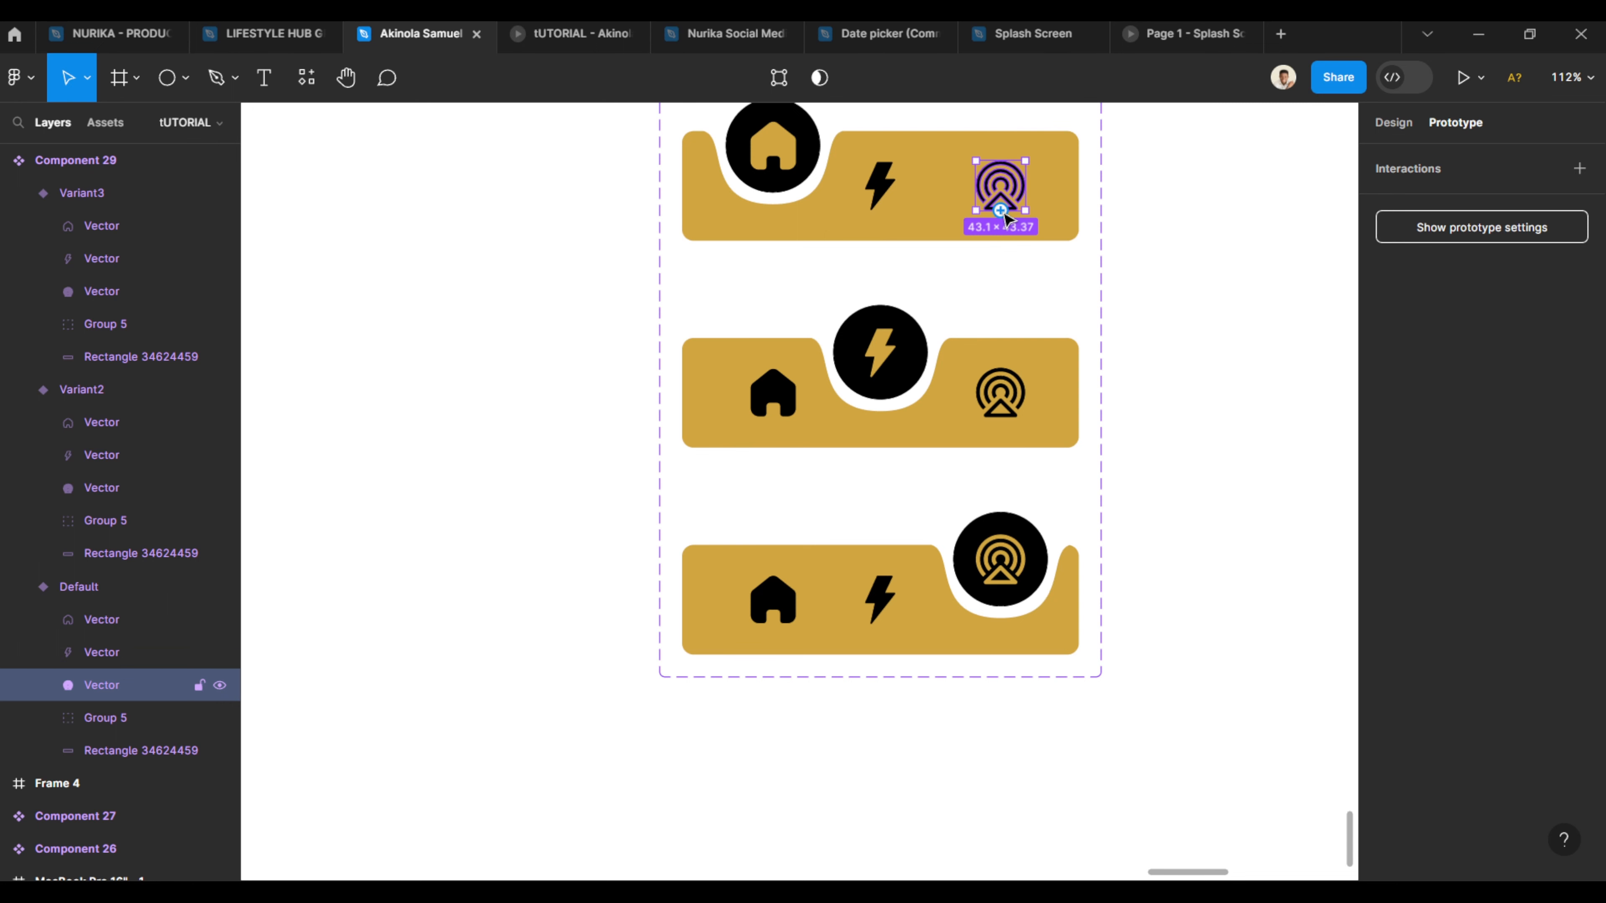
pyautogui.moveTo(1001, 210); pyautogui.dragTo(832, 506)
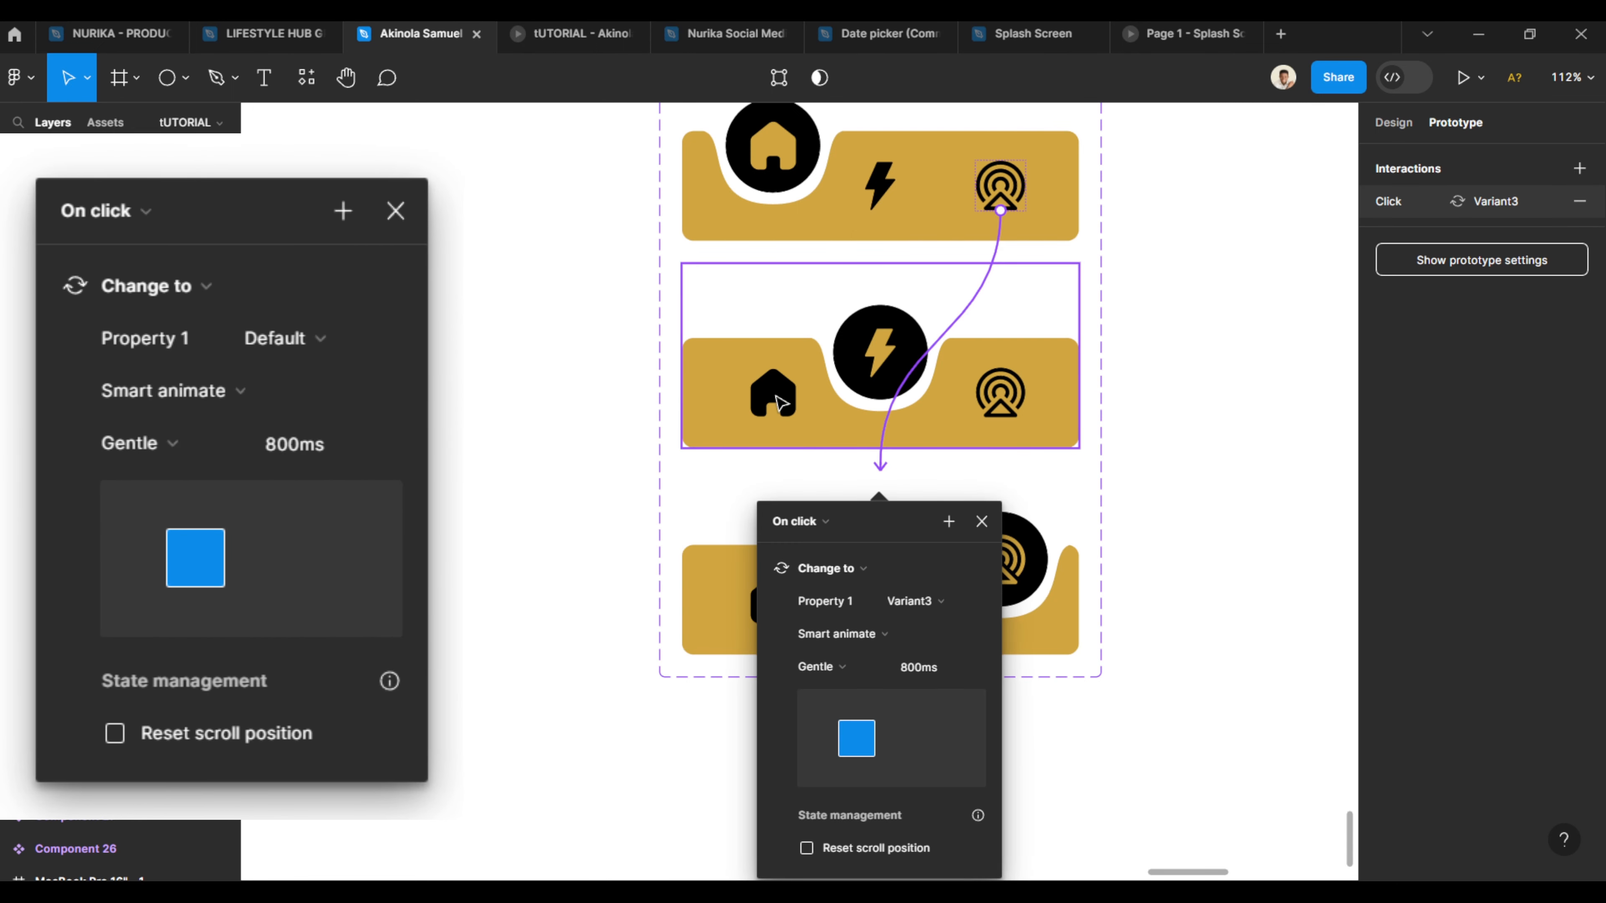
# - Link Variant2's home icon with a click interaction changing back to the Default variant
pyautogui.click(781, 402)
pyautogui.moveTo(777, 375); pyautogui.dragTo(794, 202)
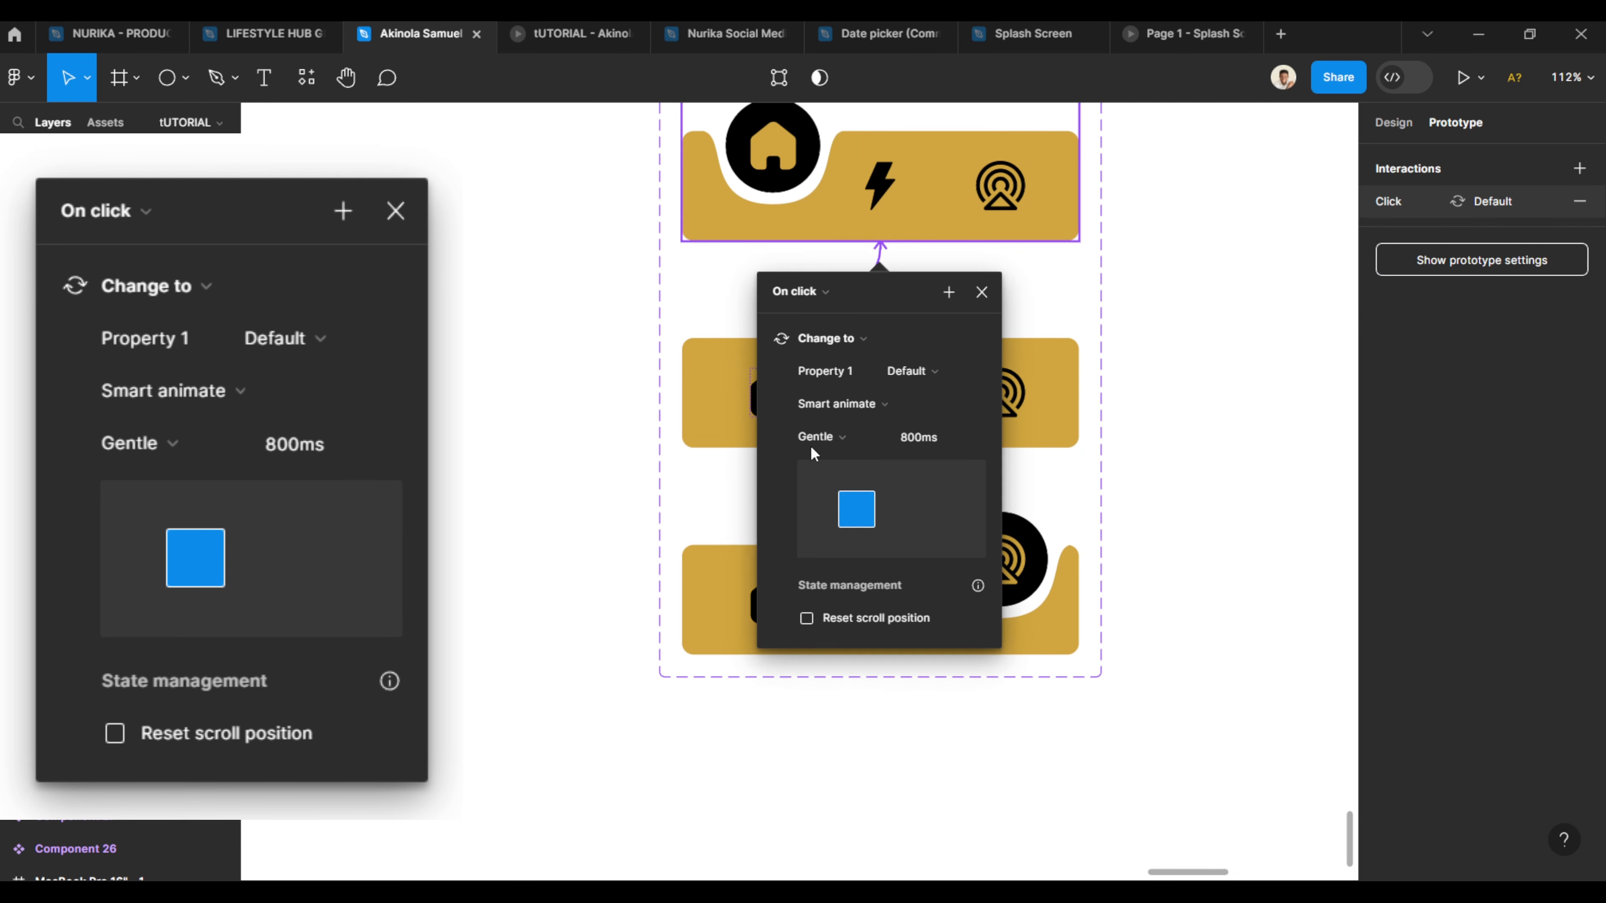
# - Link Variant3's home icon with a click interaction changing to the Default variant
pyautogui.click(765, 600)
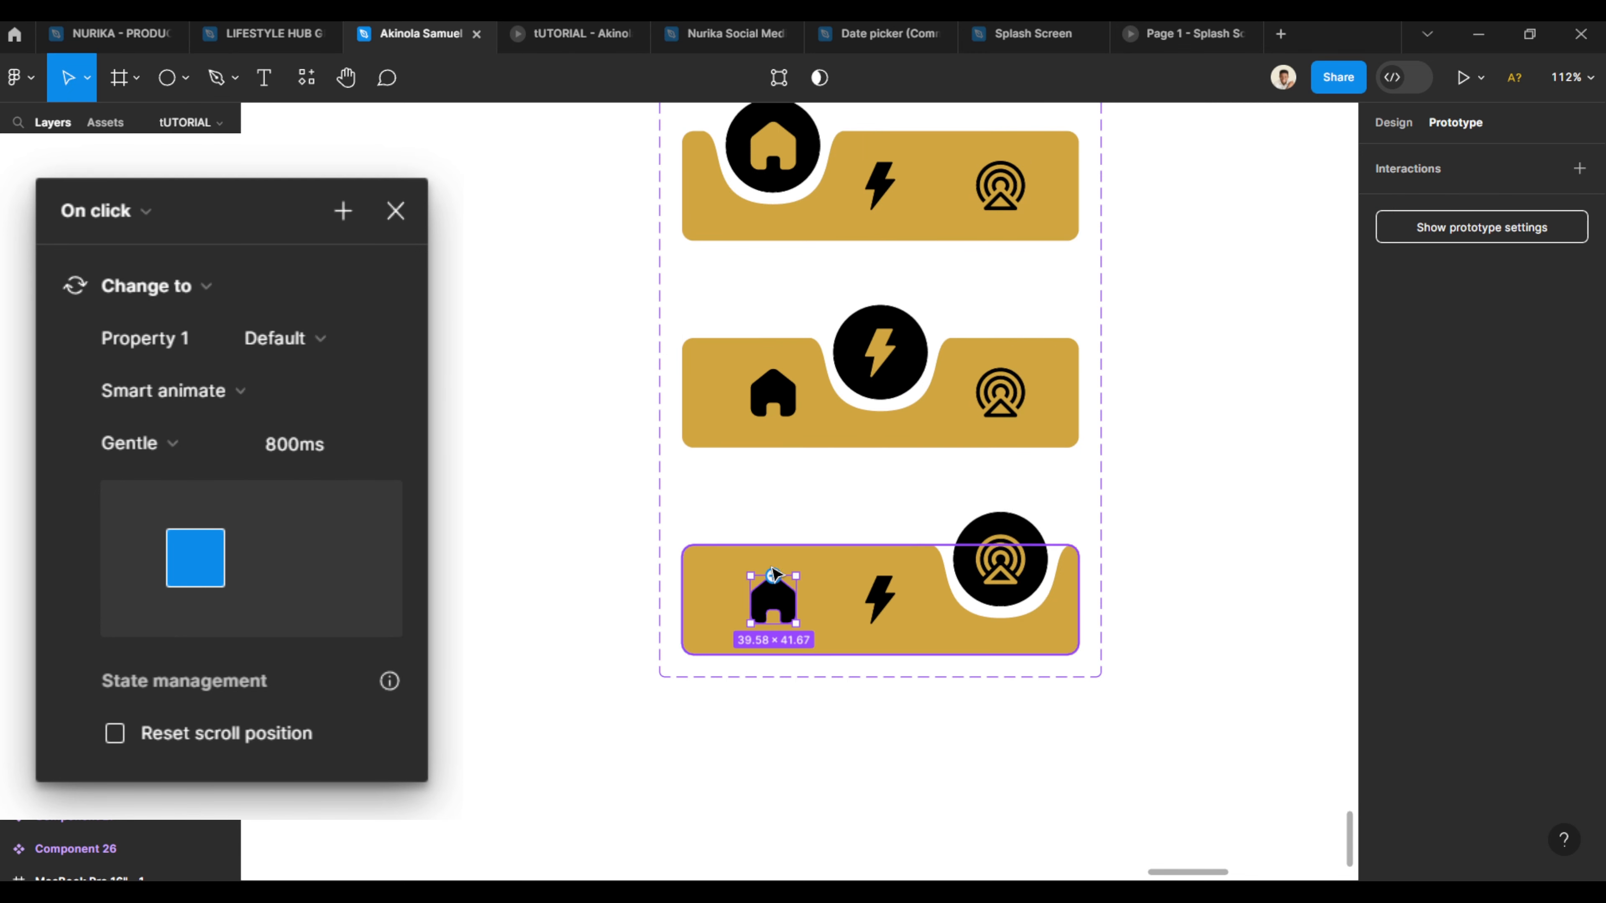
pyautogui.moveTo(772, 574); pyautogui.dragTo(784, 240)
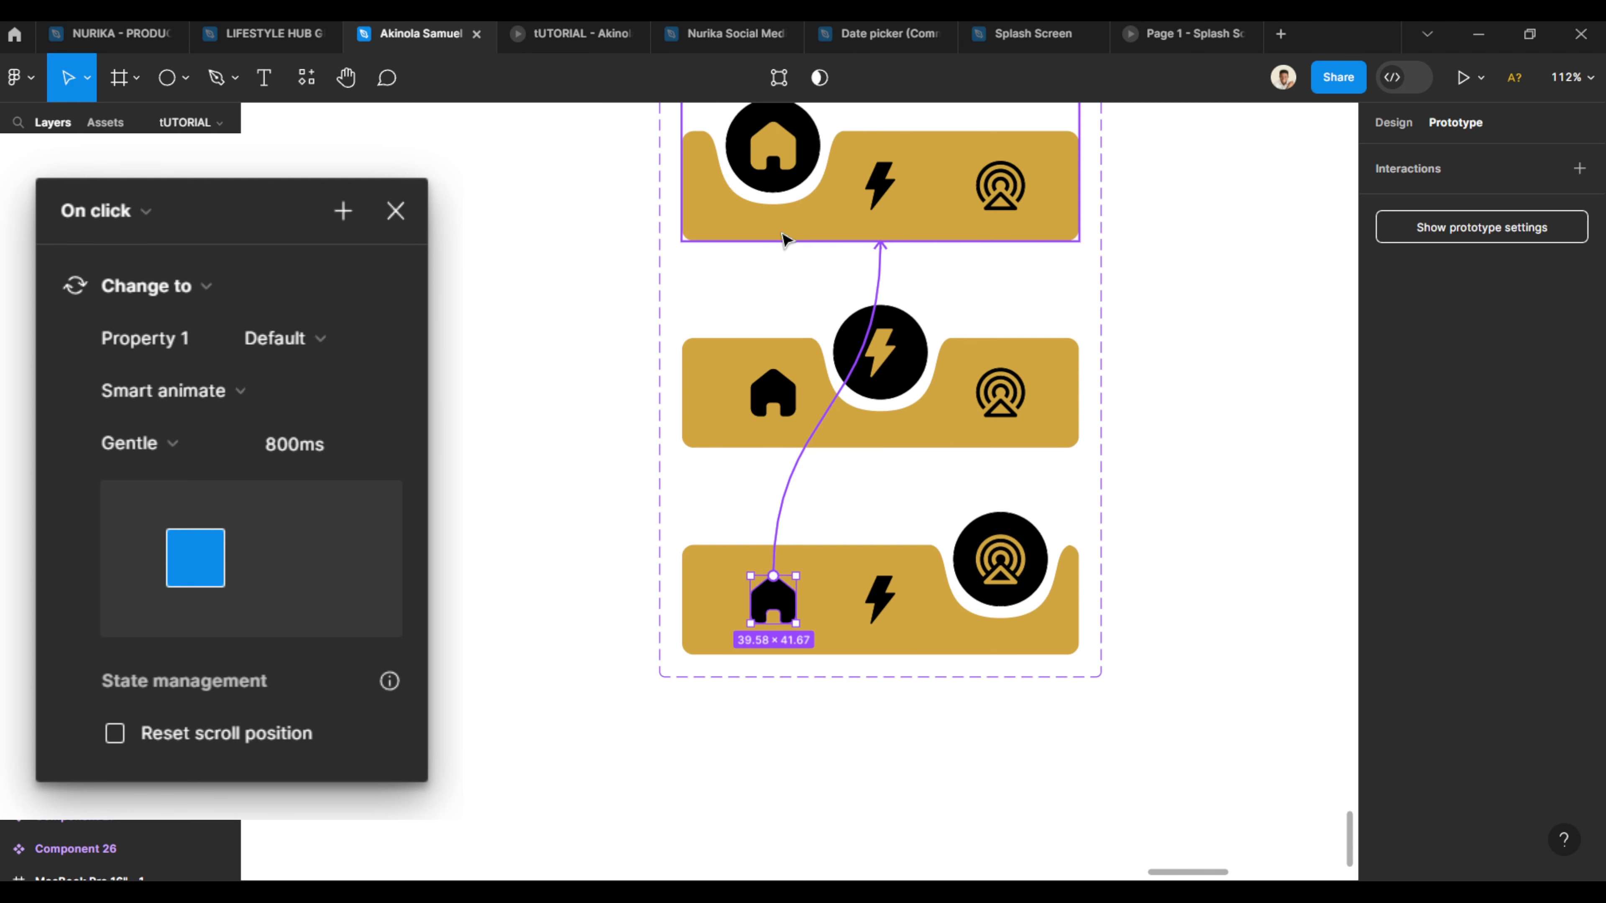
# - Link Variant3's bolt icon with a click interaction changing to Variant2
pyautogui.click(999, 560)
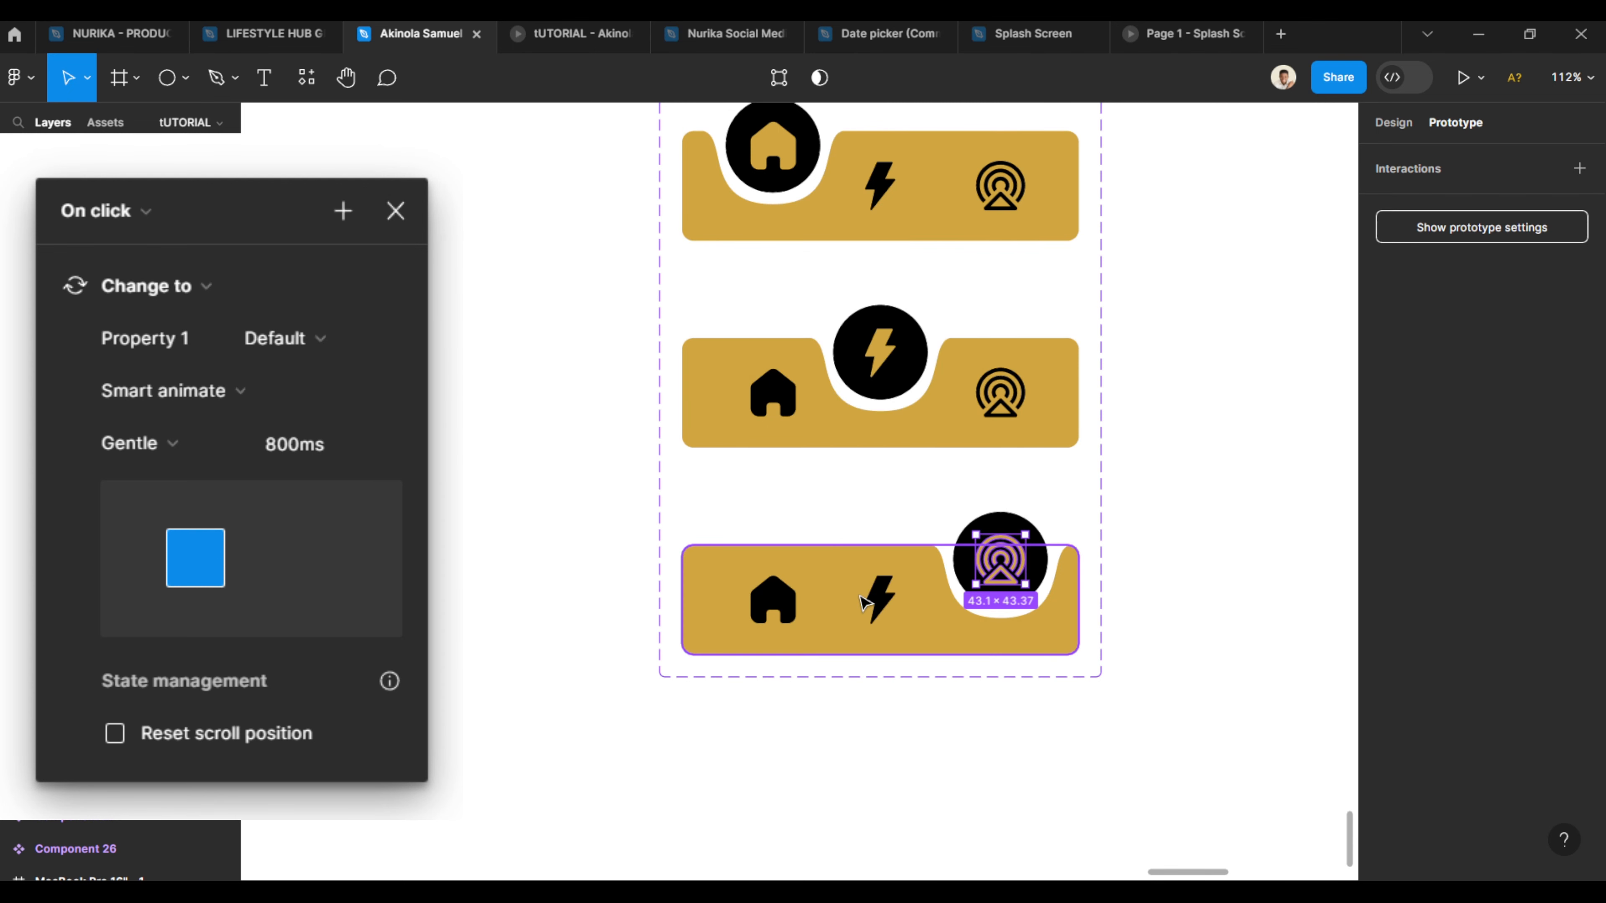
pyautogui.click(877, 597)
pyautogui.moveTo(880, 575); pyautogui.dragTo(875, 442)
# - Link Variant2's tower icon with a click interaction changing to Variant3
pyautogui.click(1005, 393)
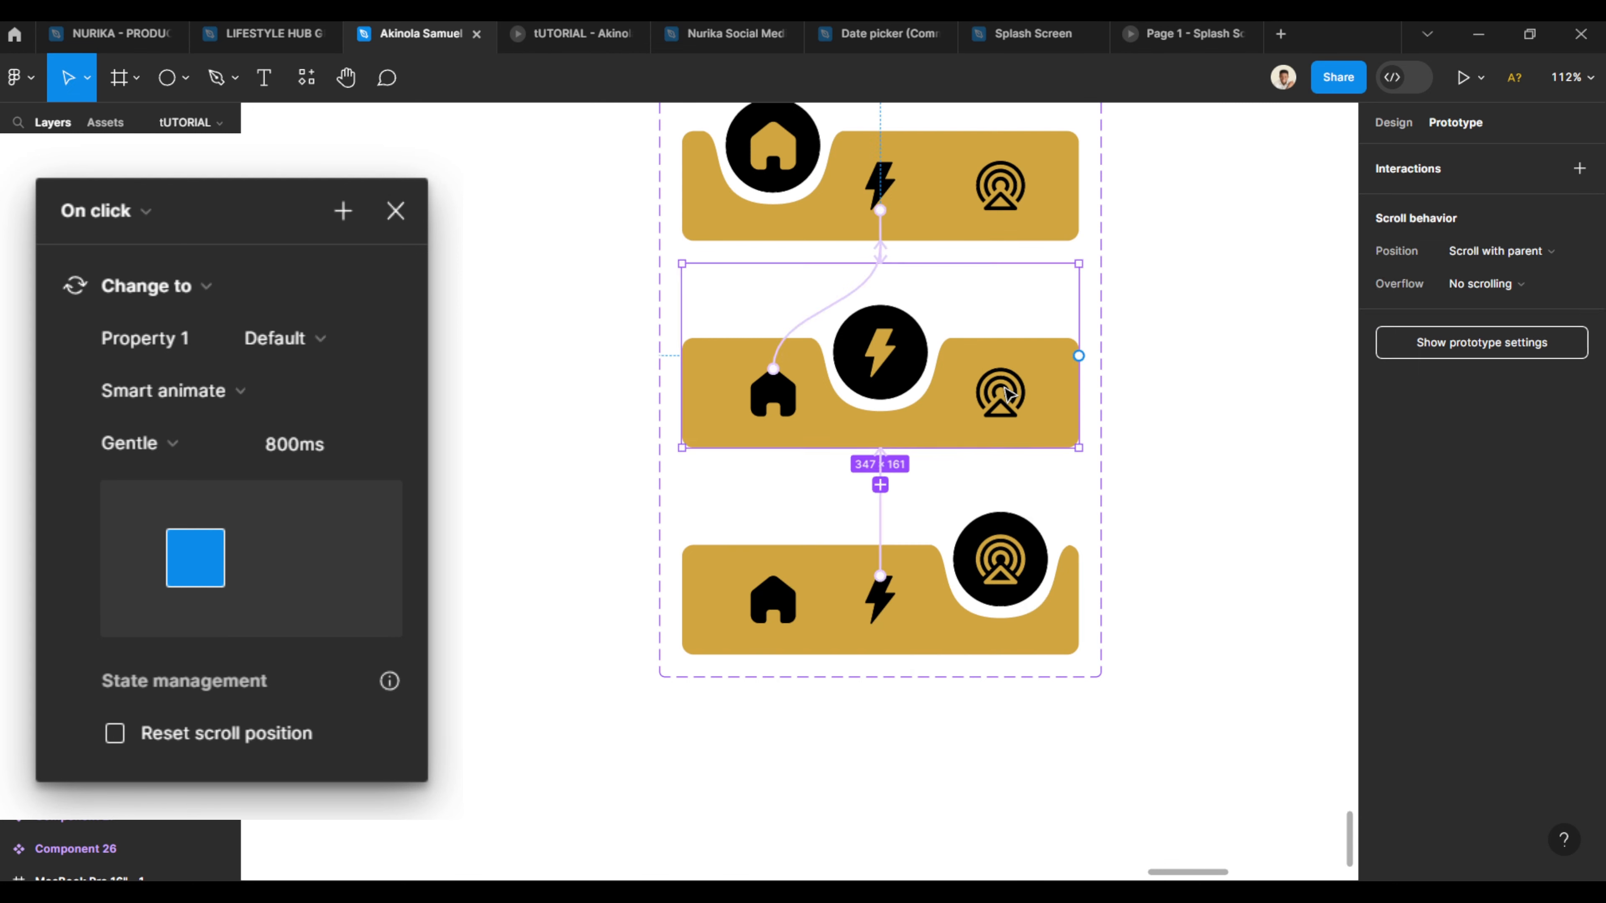
pyautogui.click(1005, 393)
pyautogui.moveTo(1001, 418); pyautogui.dragTo(924, 532)
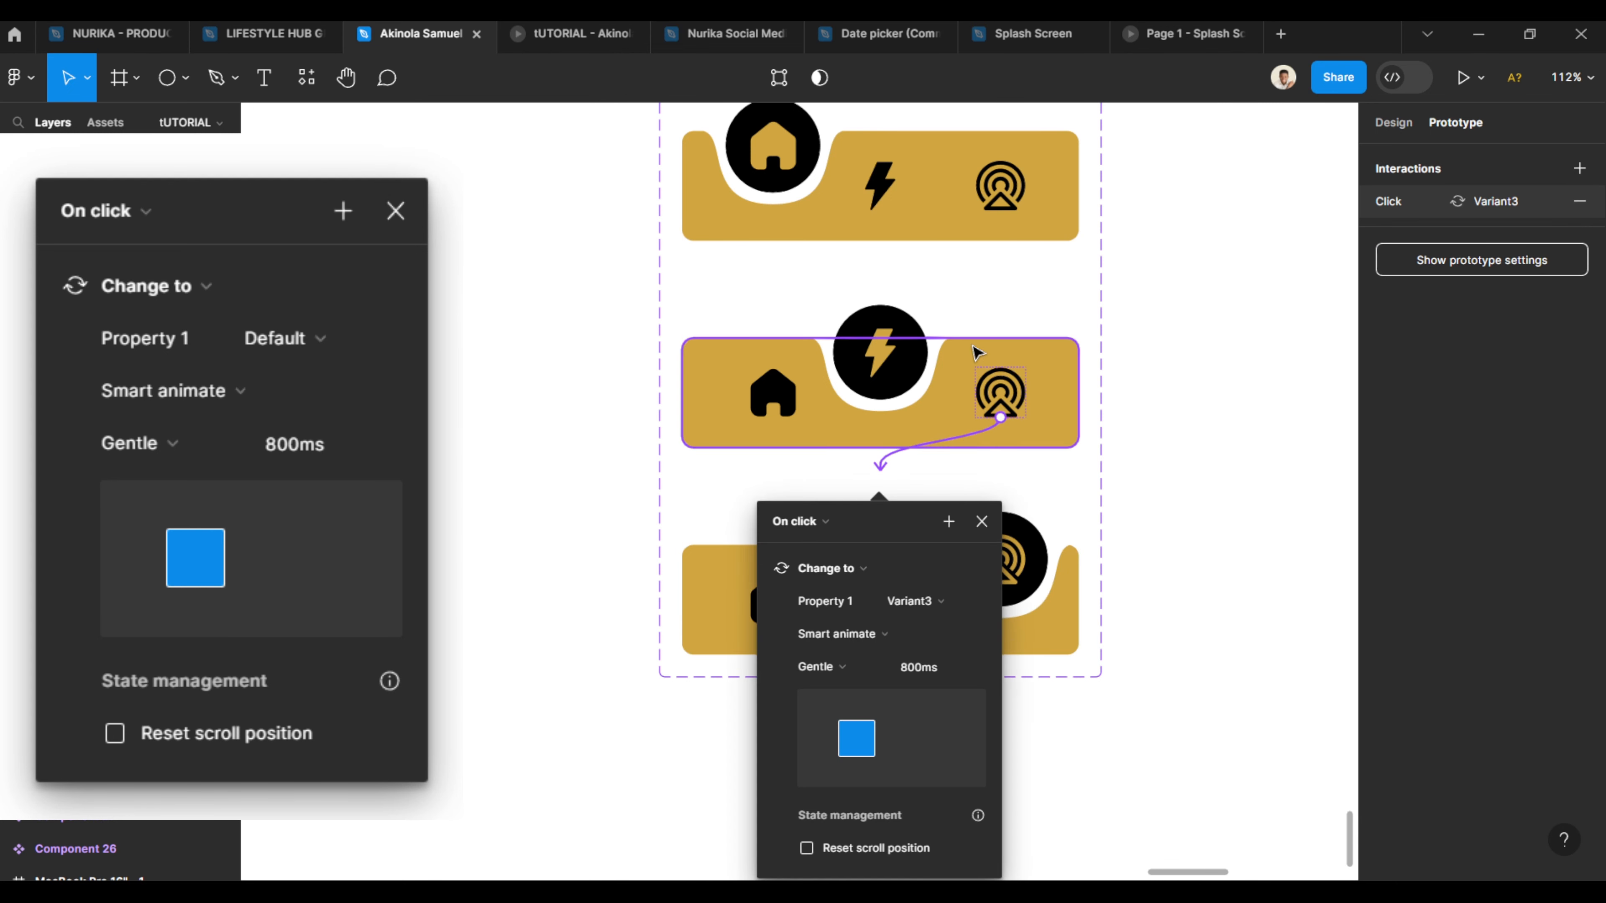
# - Review the prototype connections between the icons of all three variants
pyautogui.click(1006, 203)
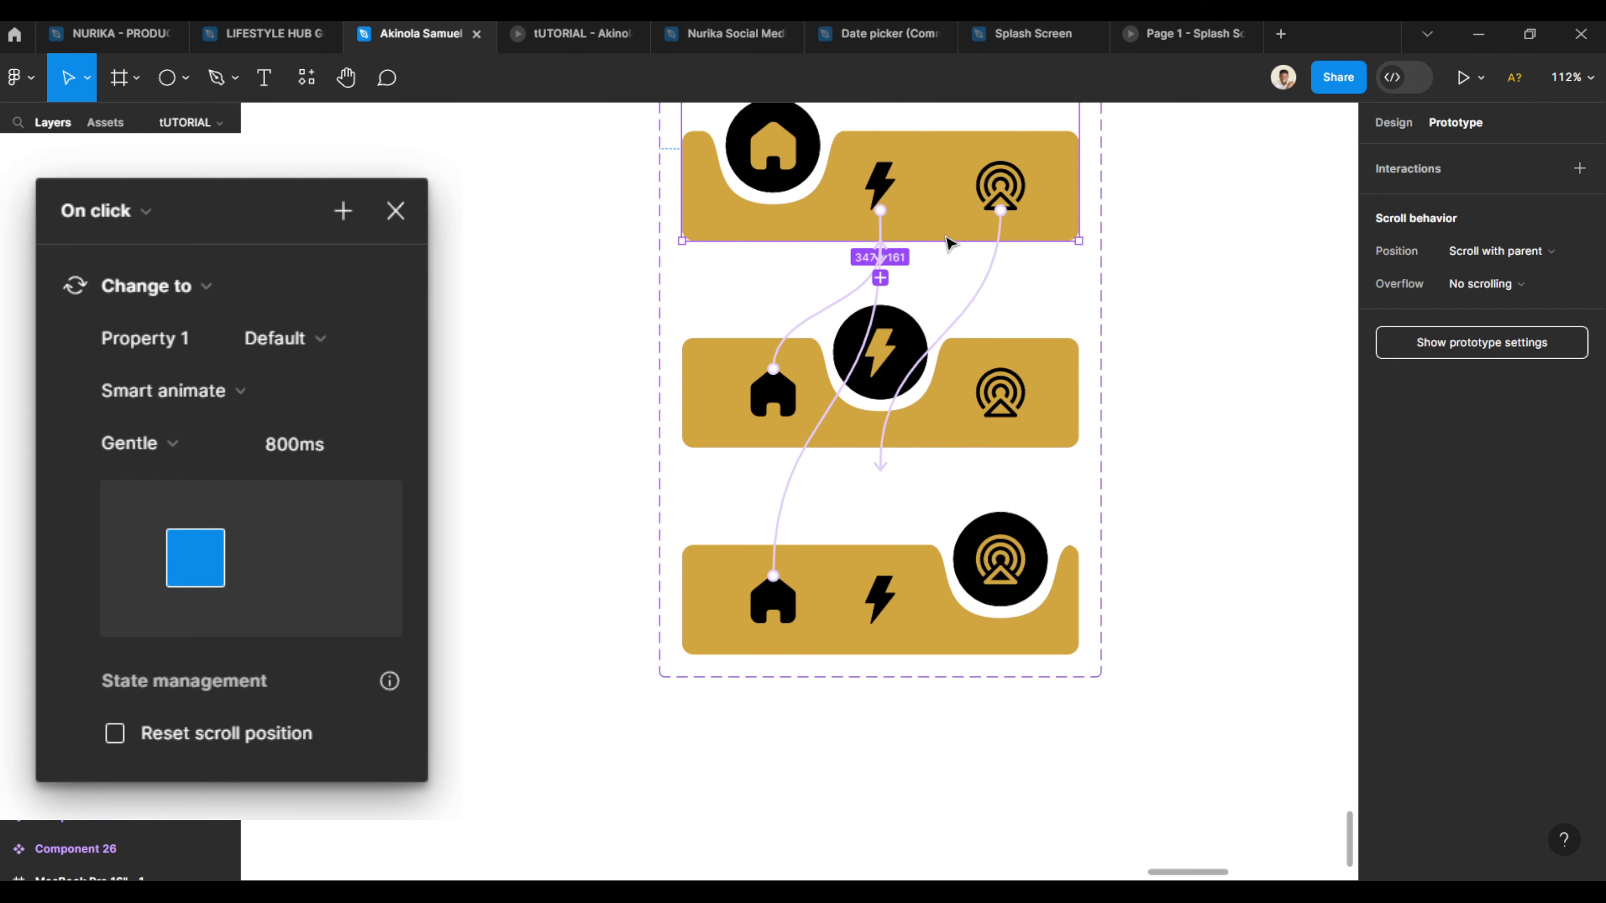
pyautogui.click(792, 369)
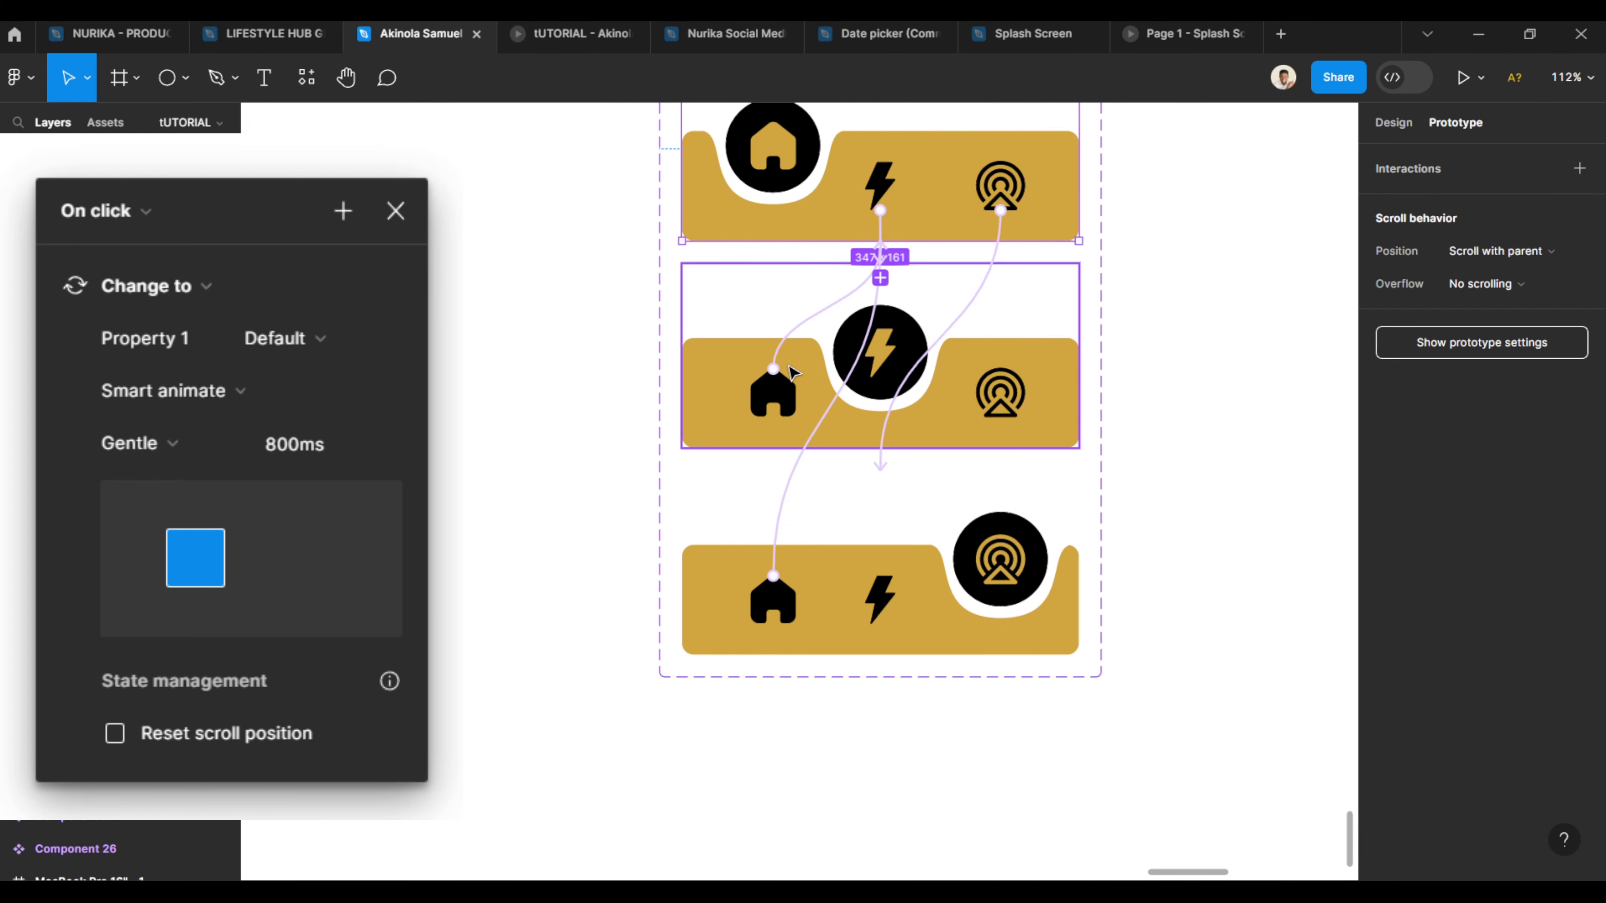
pyautogui.click(997, 389)
pyautogui.doubleClick(884, 595)
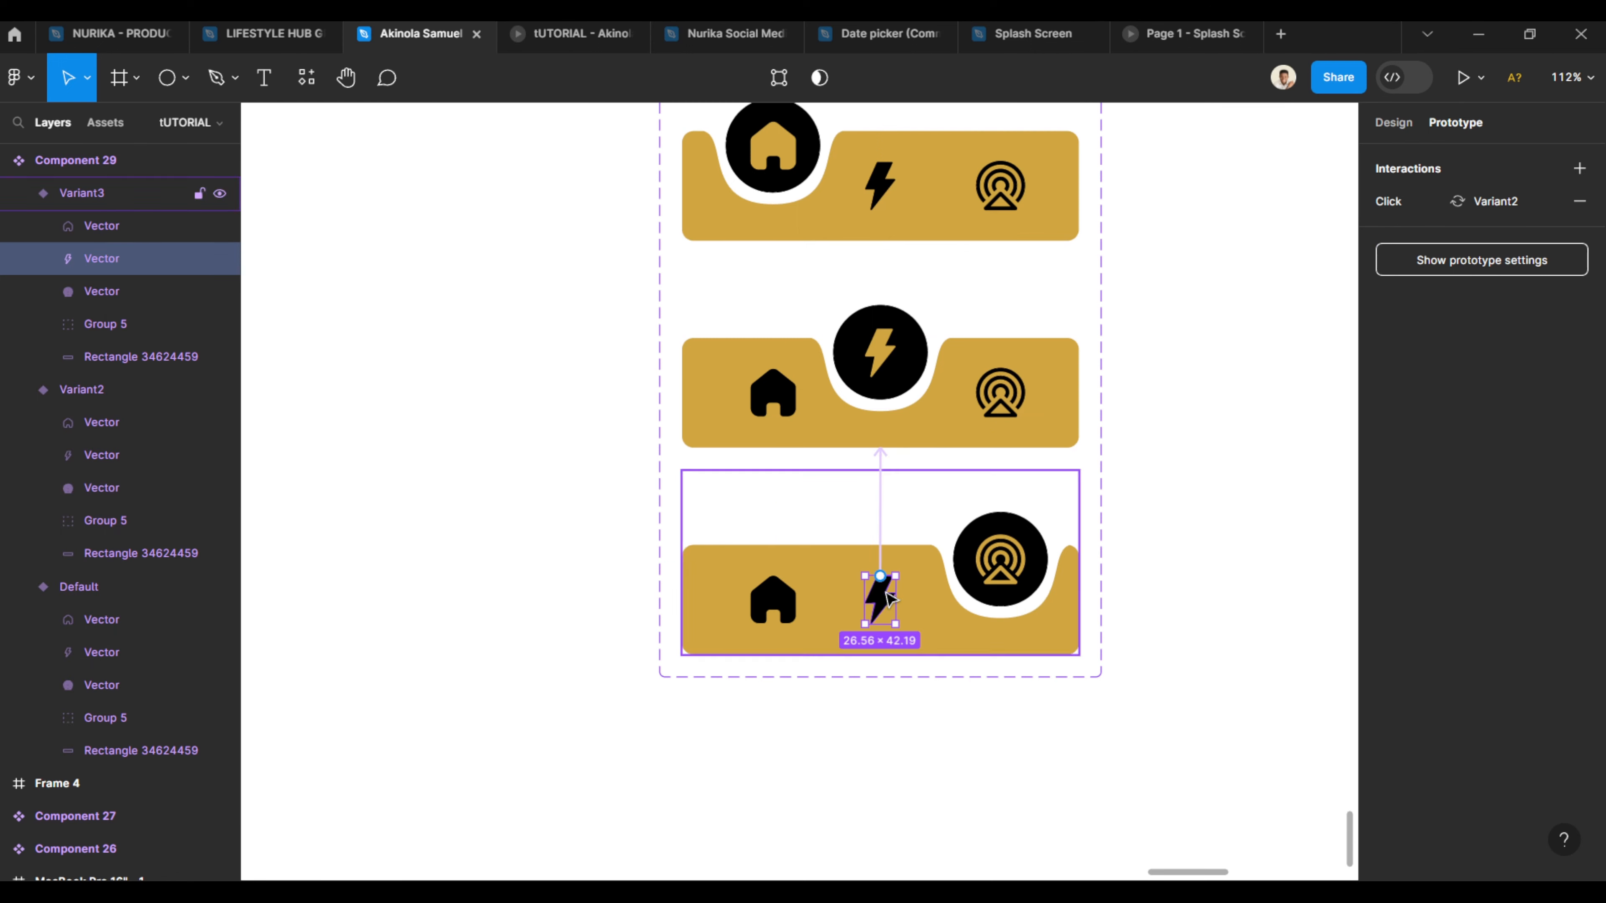
pyautogui.click(793, 592)
pyautogui.click(1169, 444)
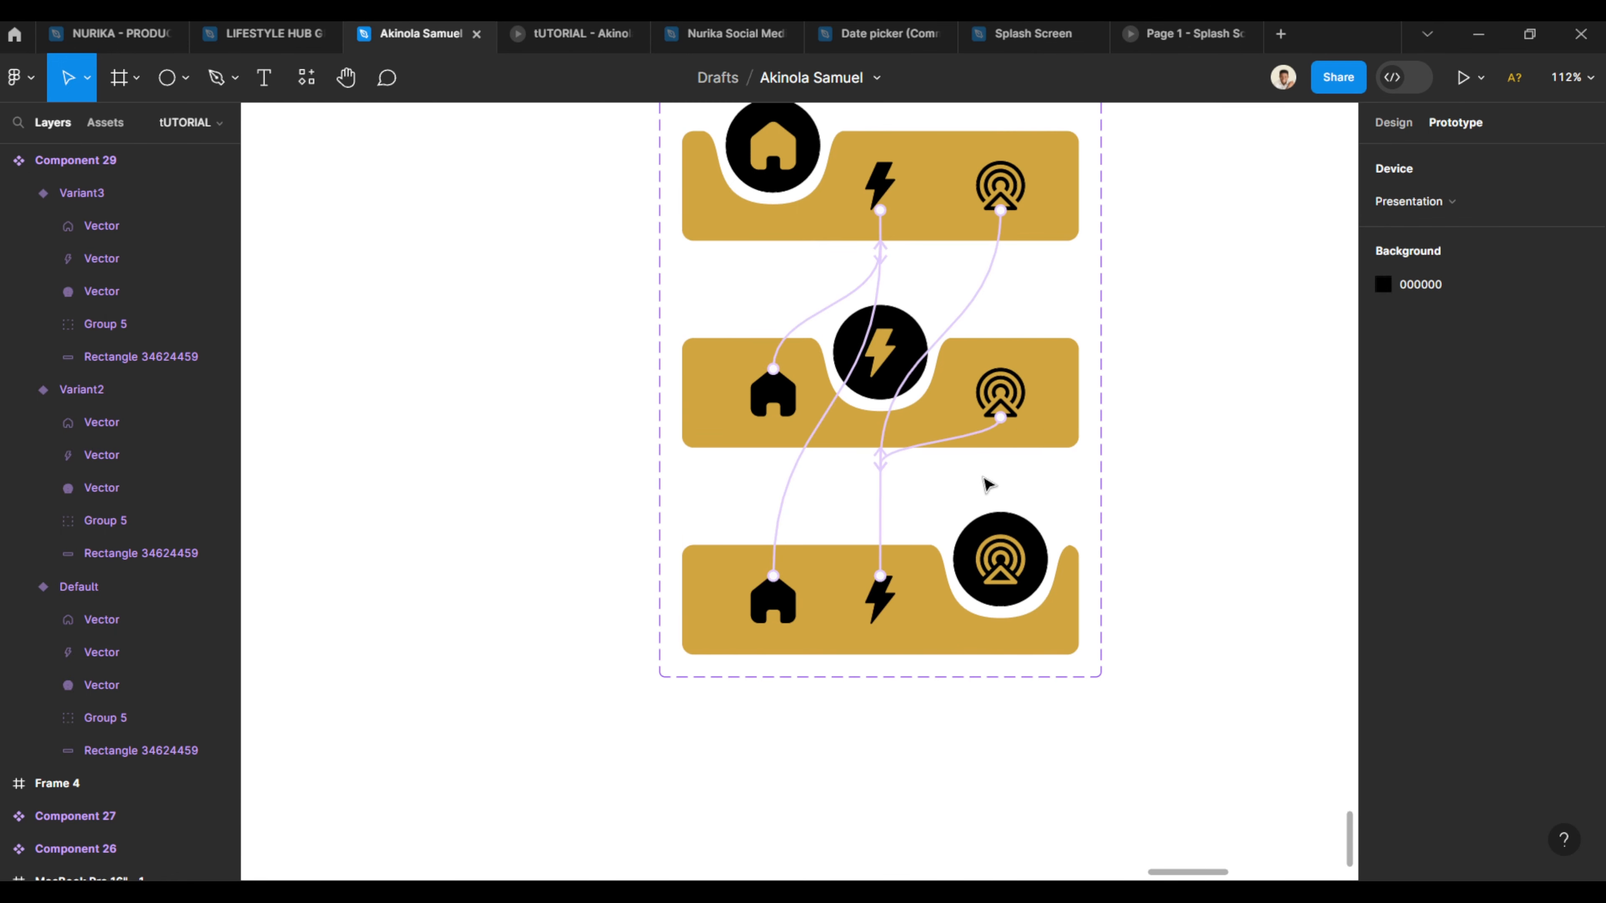
# - Move Frame 4 beside the component set and drag the Default variant into it as an instance
pyautogui.scroll(-5, 588, 518)
pyautogui.scroll(-3, 588, 524)
pyautogui.click(916, 310)
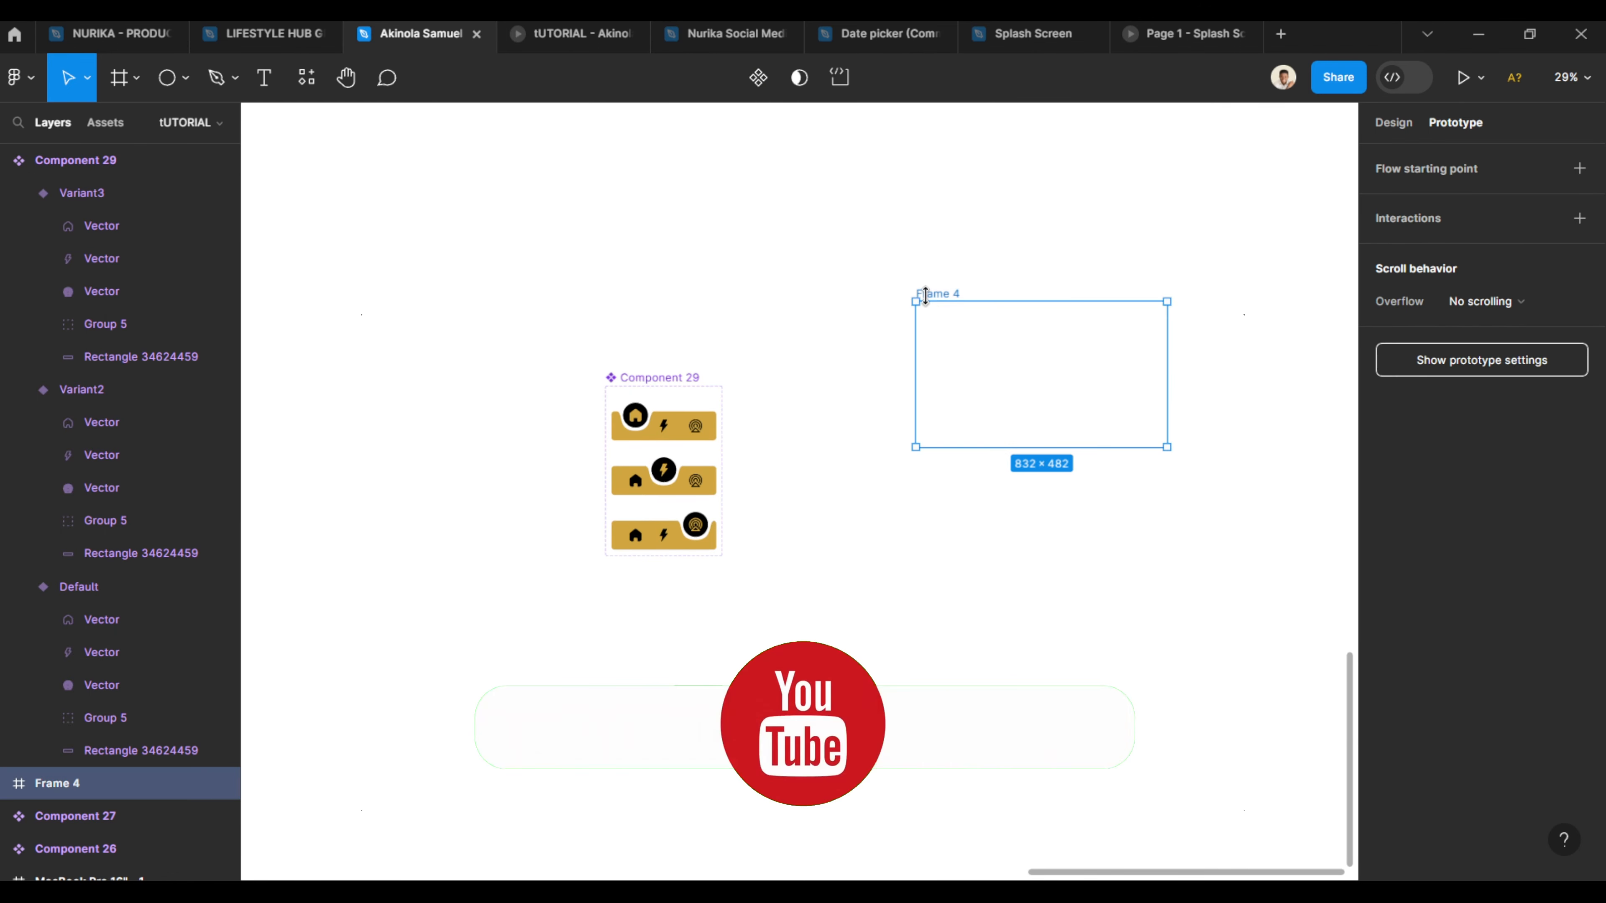
pyautogui.click(1033, 262)
pyautogui.moveTo(951, 295); pyautogui.dragTo(843, 399)
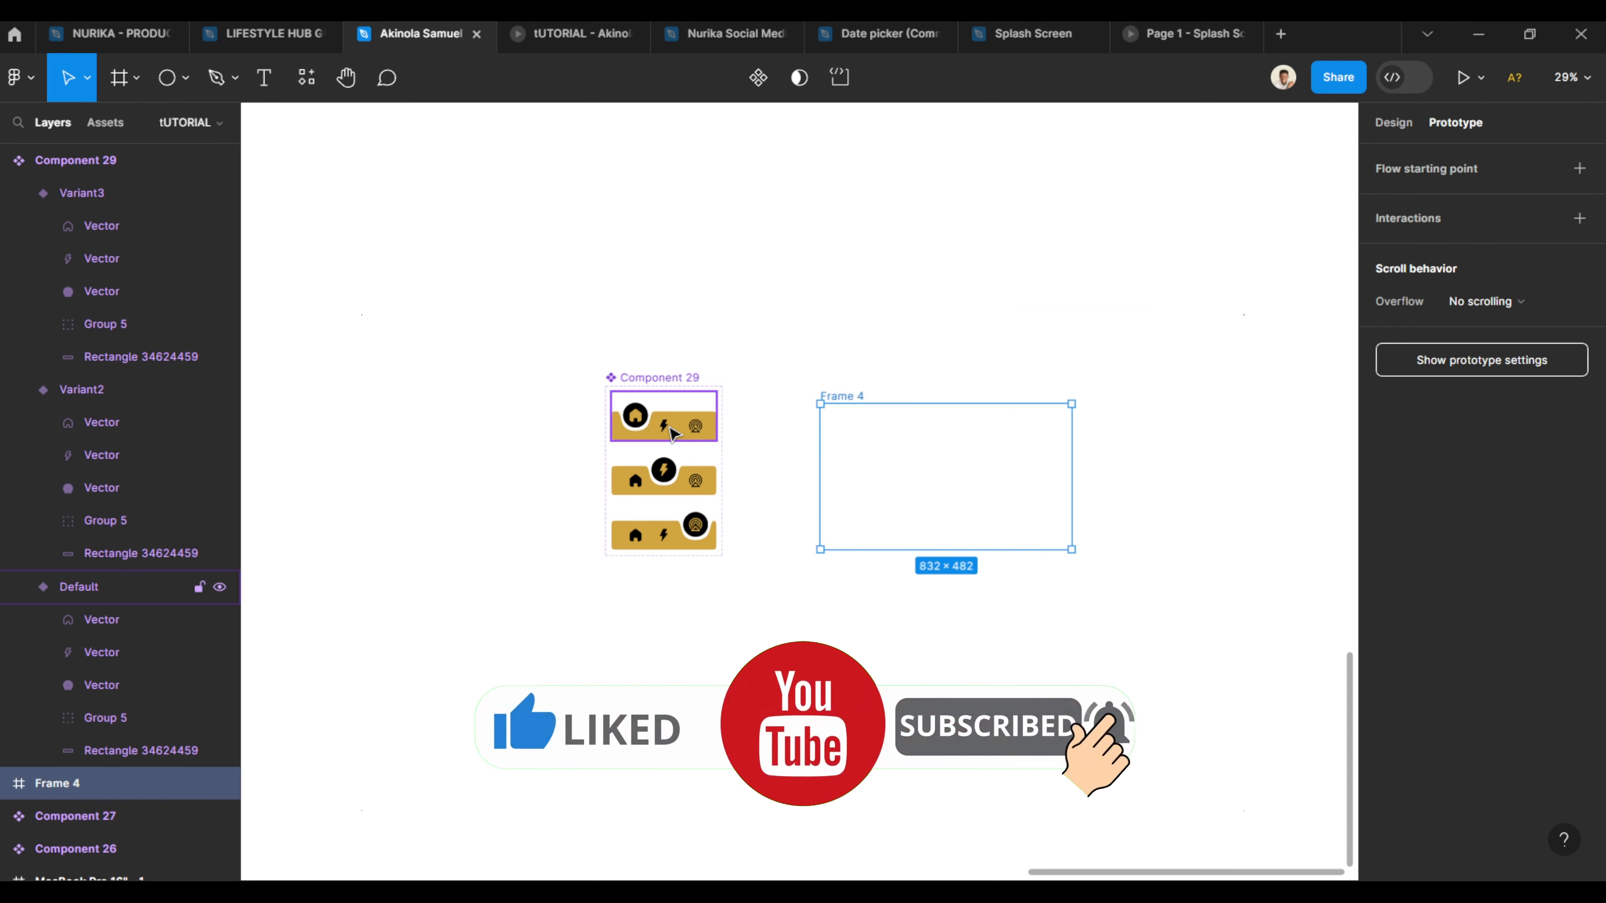
pyautogui.moveTo(672, 433); pyautogui.dragTo(967, 491)
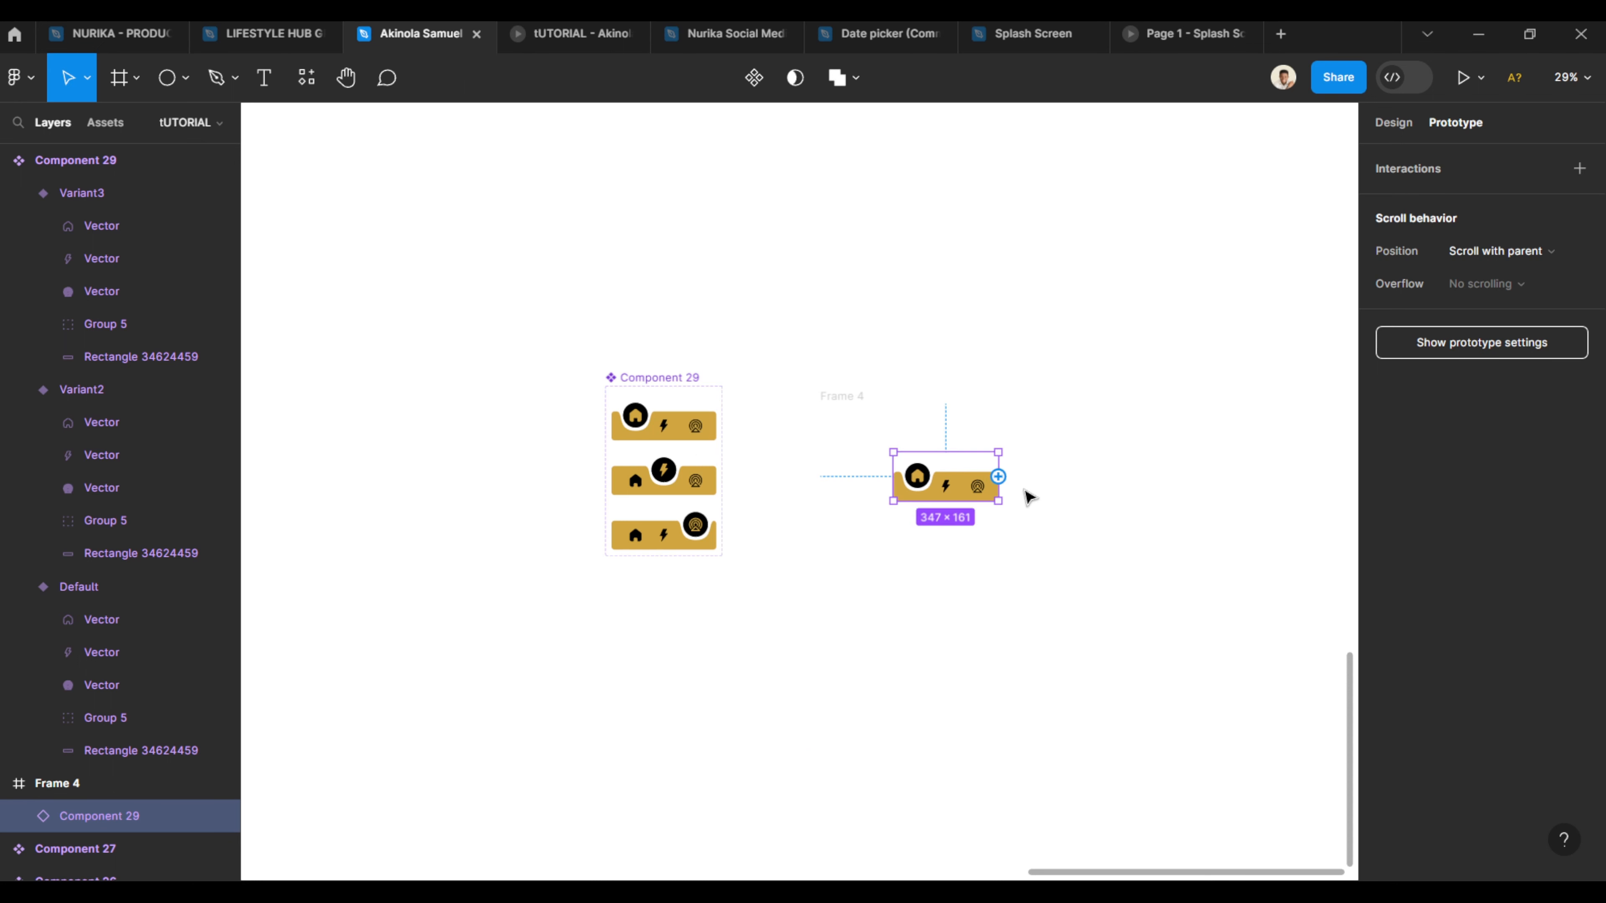
# - Present the prototype and tap the bolt icon to test the animated navigation bar
pyautogui.scroll(3, 1028, 497)
pyautogui.click(1464, 78)
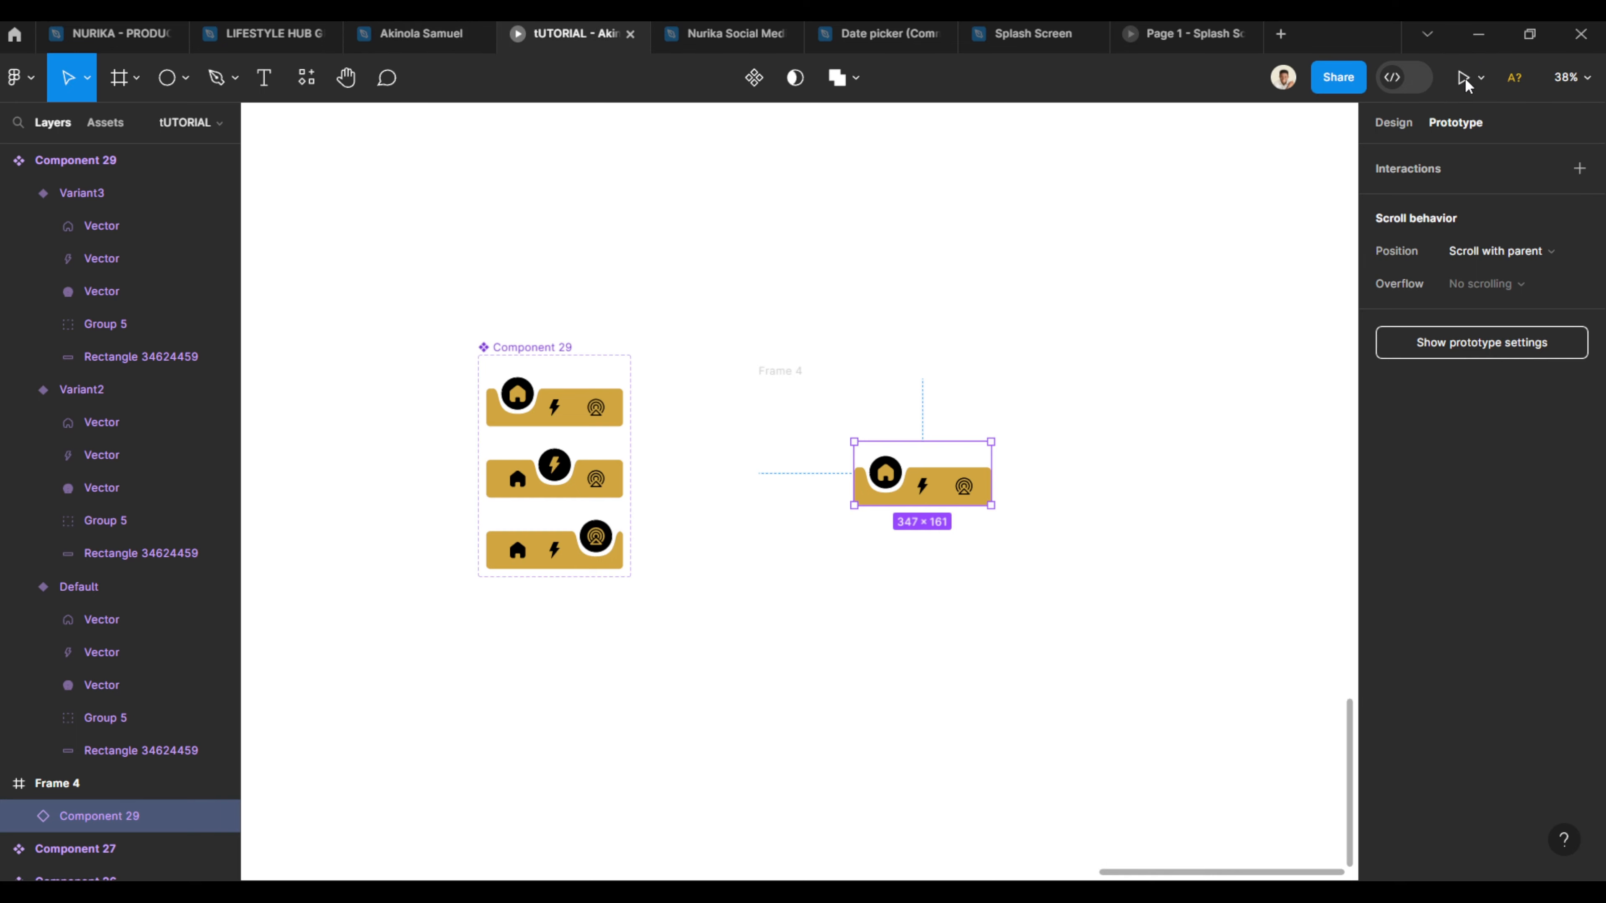
pyautogui.click(795, 513)
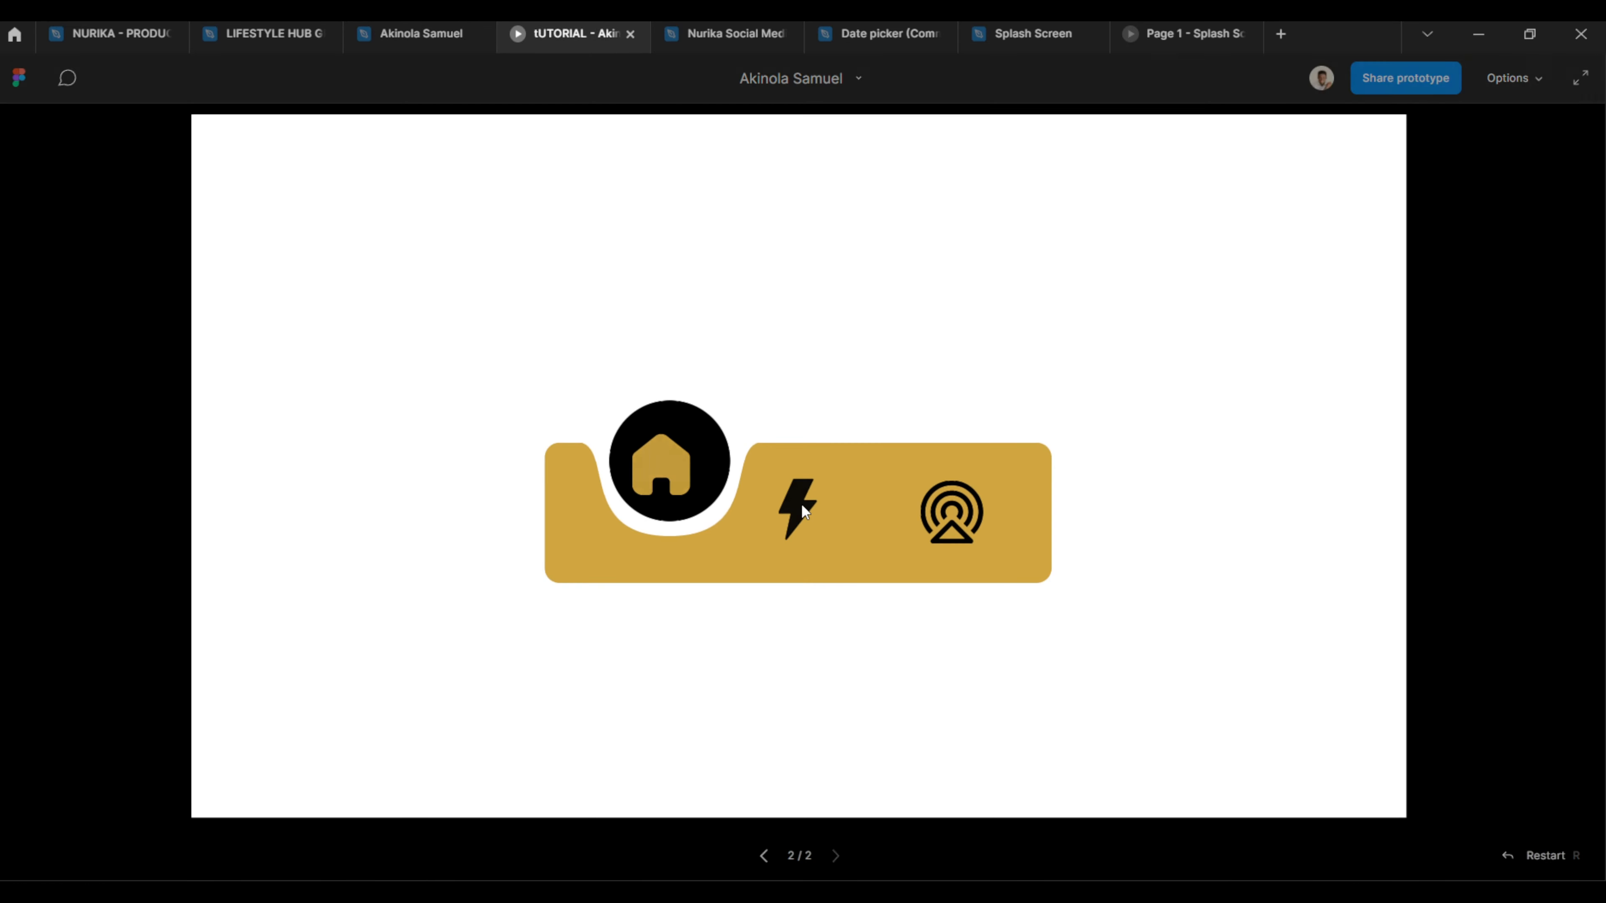